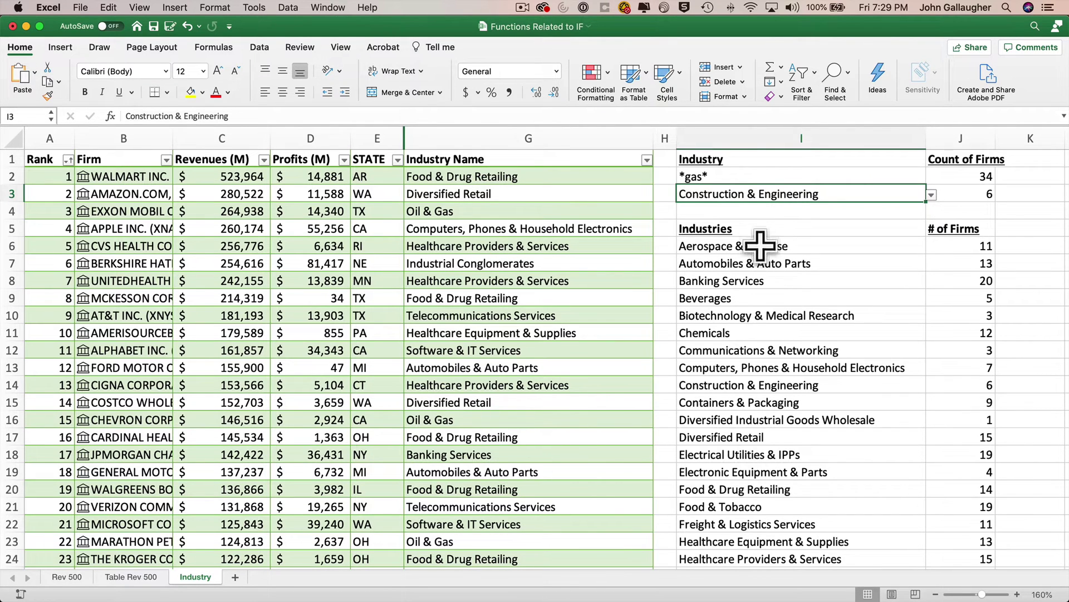
- Choose Computers, Phones & Household Electronics from I3's dropdown so J3 shows 7 firms
{"action": "scroll", "coordinate": [769, 464], "scroll_direction": "down", "scroll_amount": 10}
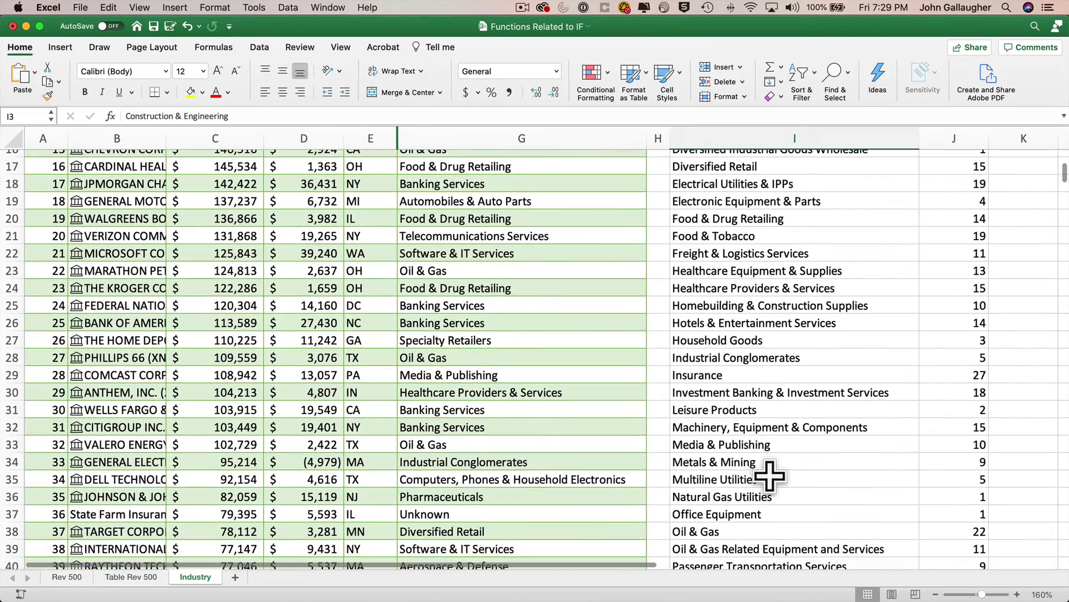
{"action": "scroll", "coordinate": [768, 475], "scroll_direction": "down", "scroll_amount": 6}
{"action": "scroll", "coordinate": [769, 475], "scroll_direction": "up", "scroll_amount": 12}
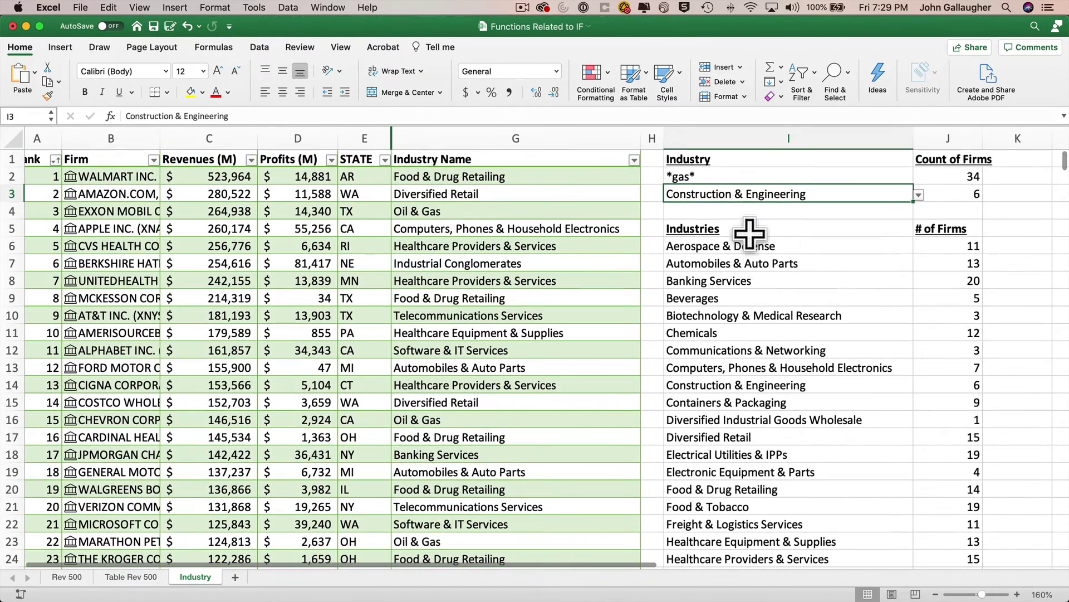
{"action": "left_click", "coordinate": [749, 231]}
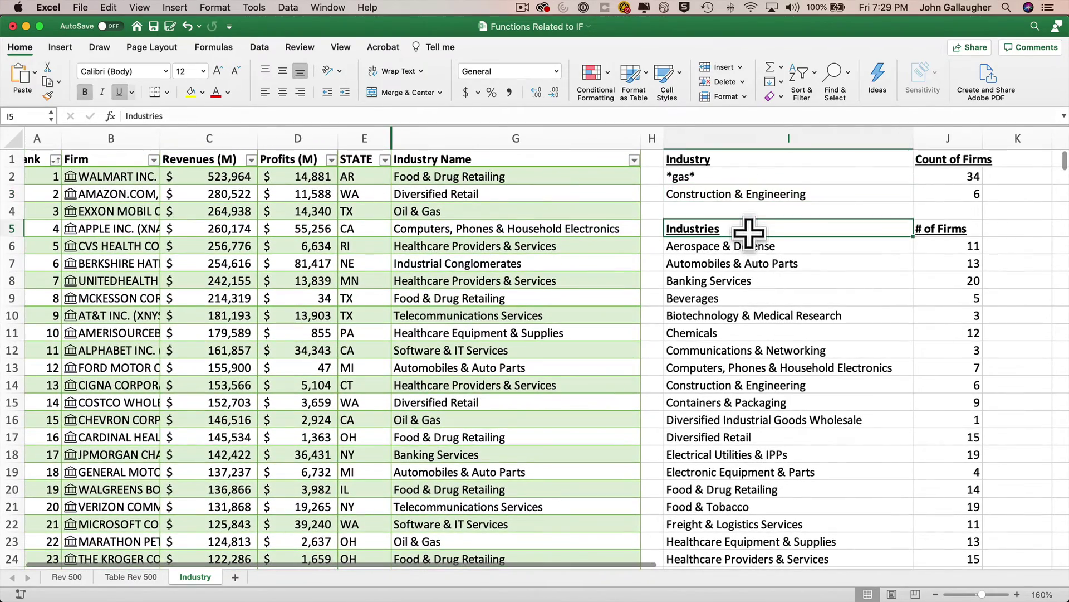
{"action": "scroll", "coordinate": [613, 294], "scroll_direction": "left", "scroll_amount": 1}
{"action": "scroll", "coordinate": [614, 337], "scroll_direction": "down", "scroll_amount": 20}
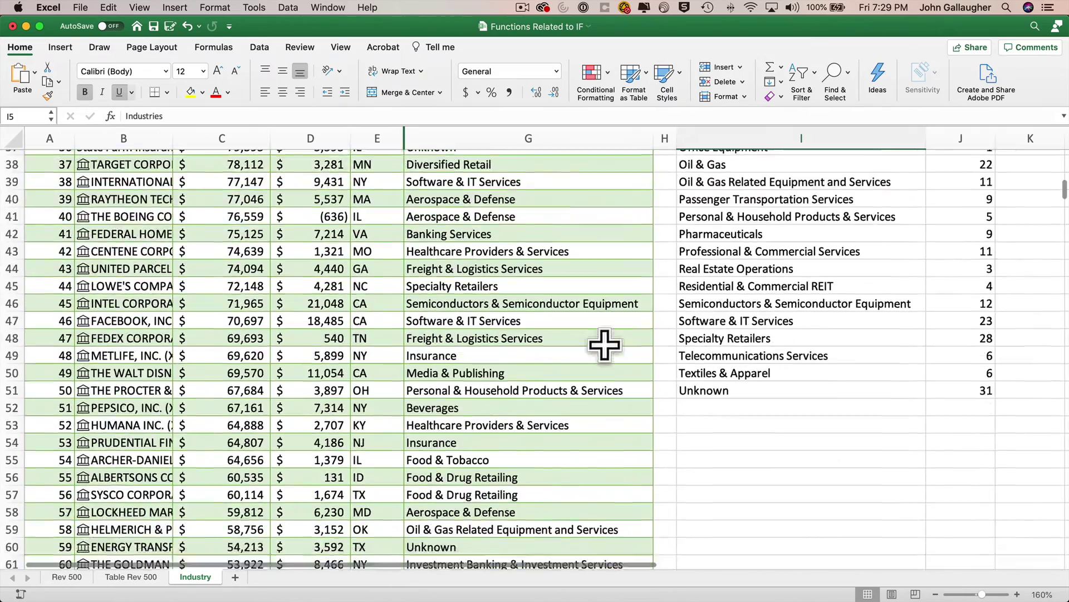
{"action": "scroll", "coordinate": [518, 493], "scroll_direction": "up", "scroll_amount": 20}
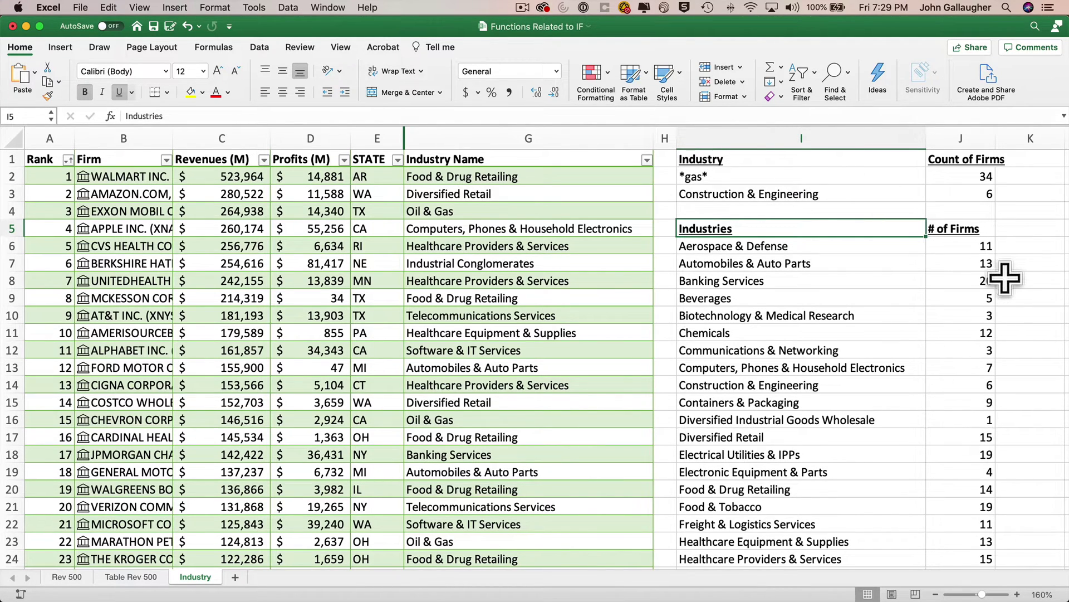
{"action": "left_click", "coordinate": [908, 194]}
{"action": "left_click", "coordinate": [925, 195]}
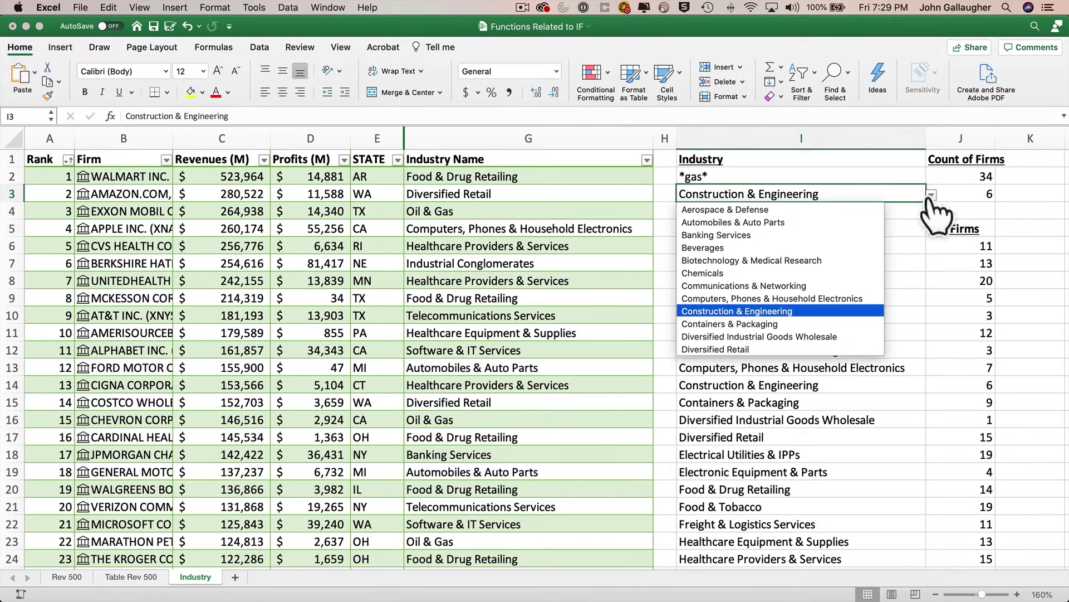
{"action": "left_click", "coordinate": [831, 299]}
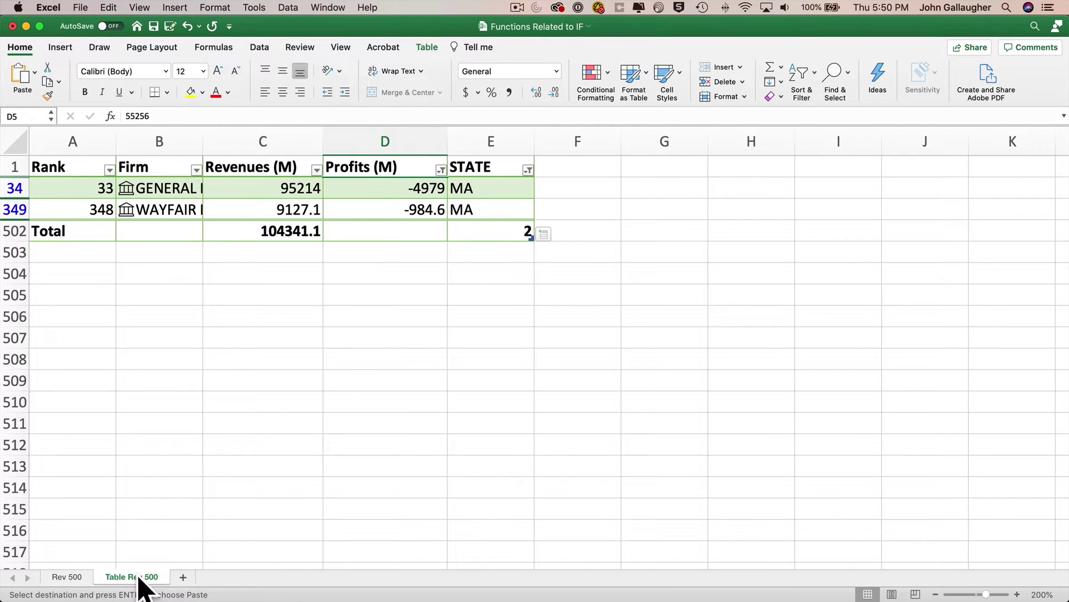
- Create a copy of the Table Rev 500 sheet placed at the end of the workbook
{"action": "right_click", "coordinate": [139, 579]}
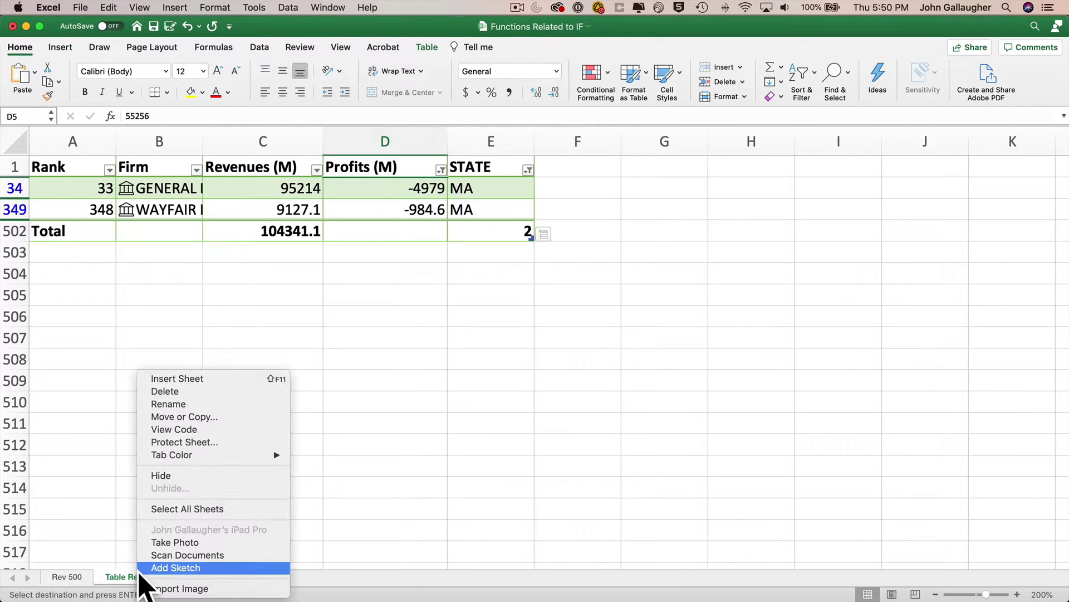
{"action": "left_click", "coordinate": [217, 418]}
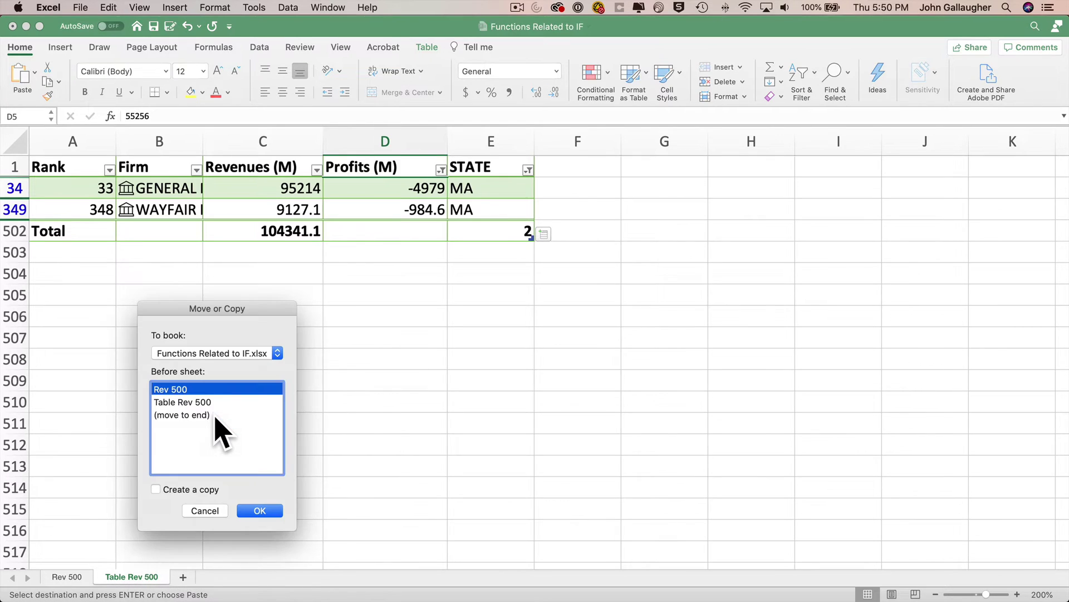
{"action": "left_click", "coordinate": [215, 417]}
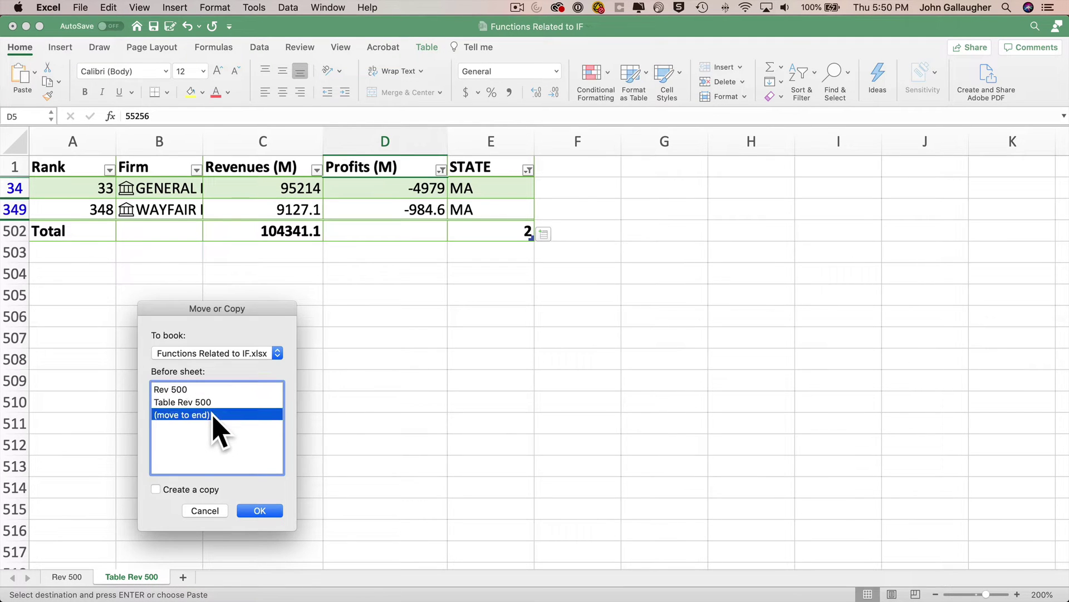
{"action": "left_click", "coordinate": [204, 488]}
{"action": "left_click", "coordinate": [262, 509]}
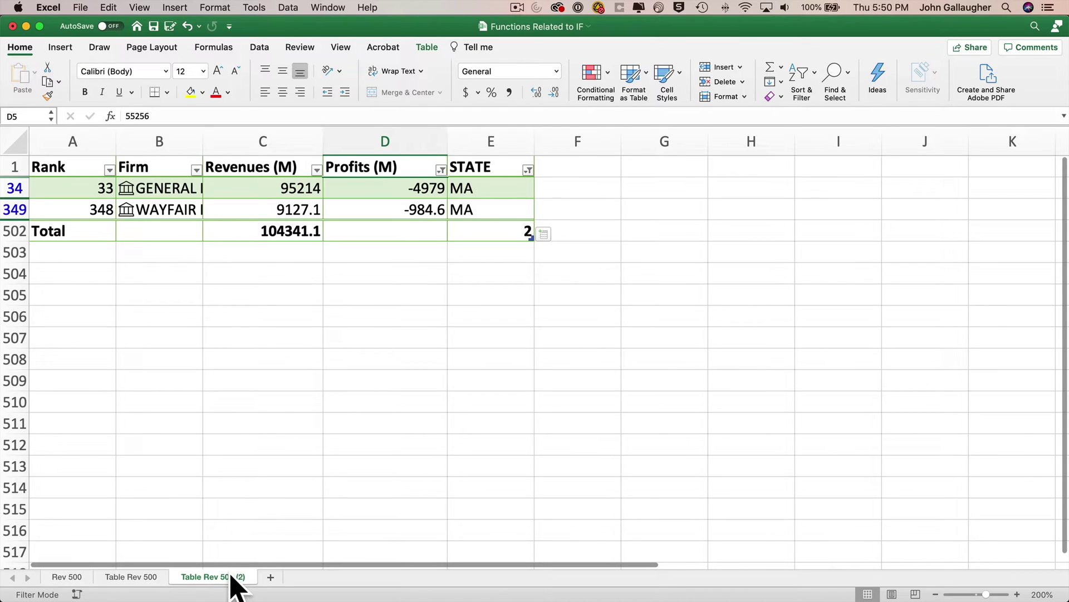
- Rename the copied sheet to 'Industry'
{"action": "double_click", "coordinate": [228, 575]}
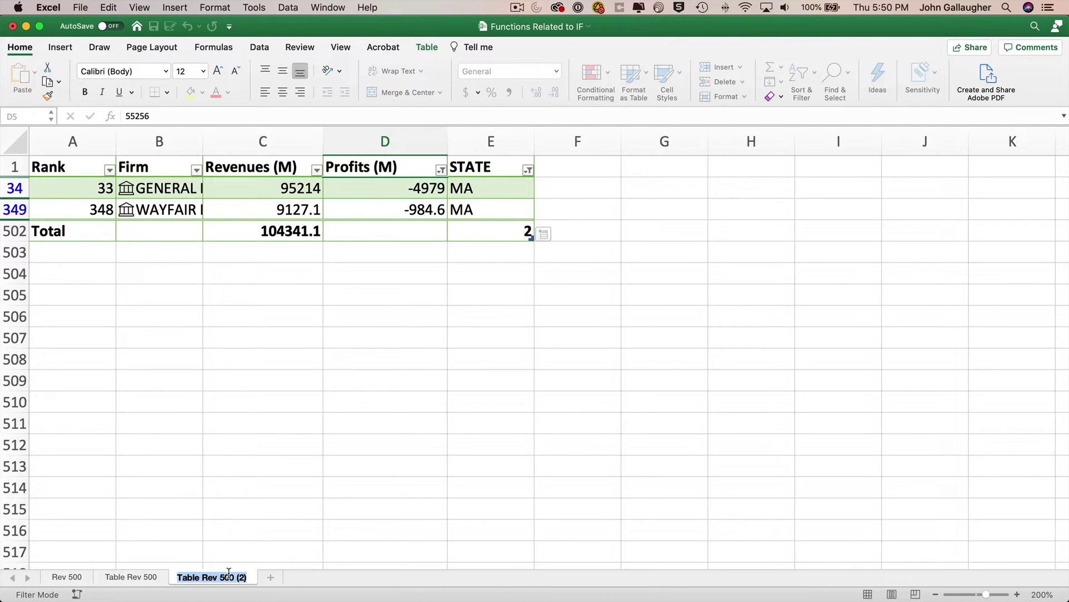
{"action": "type", "text": "Industry"}
{"action": "key", "text": "Return"}
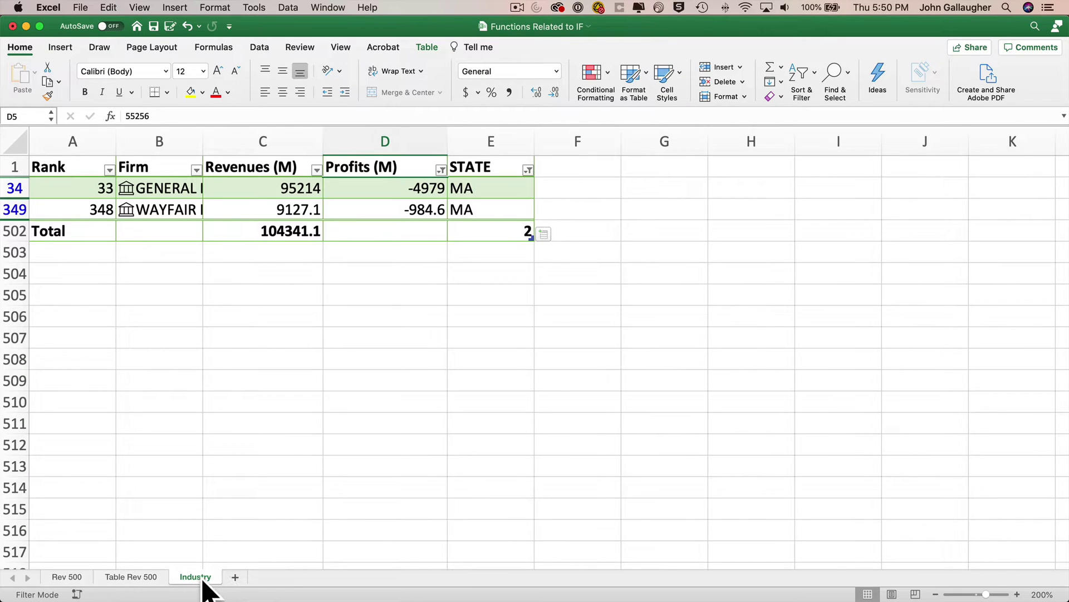
- Clear the table filter to show all firms and turn off the Total Row
{"action": "left_click", "coordinate": [293, 190]}
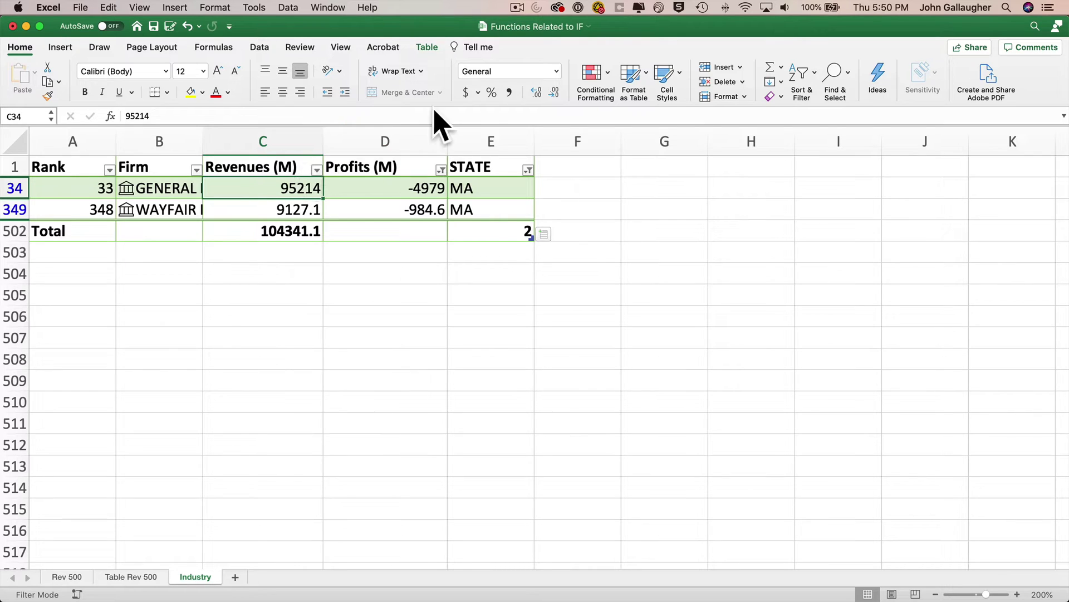
{"action": "left_click", "coordinate": [259, 47]}
{"action": "left_click", "coordinate": [422, 68]}
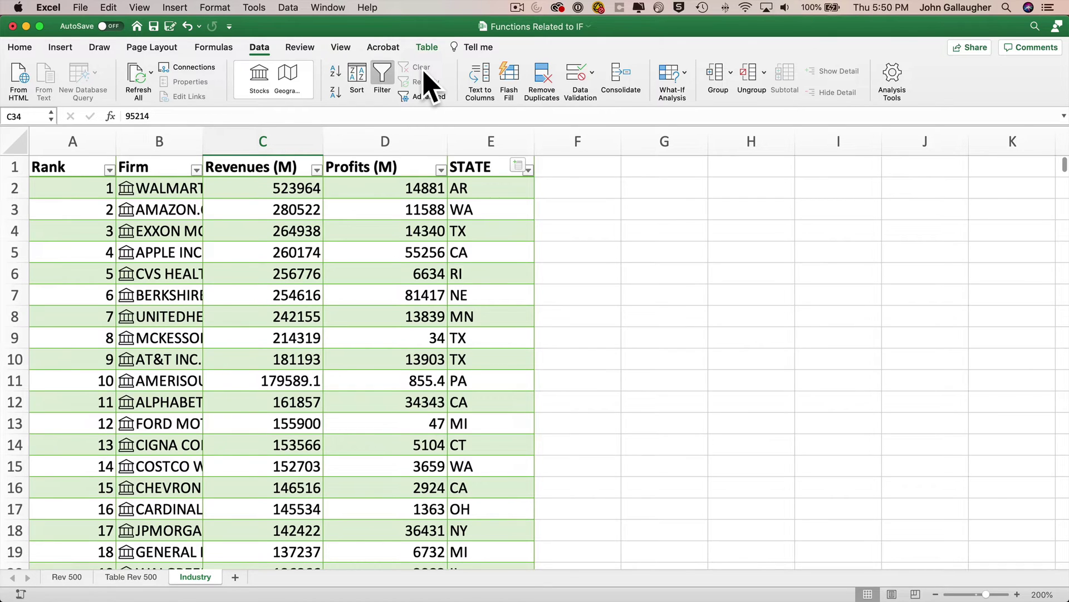
{"action": "left_click", "coordinate": [430, 47]}
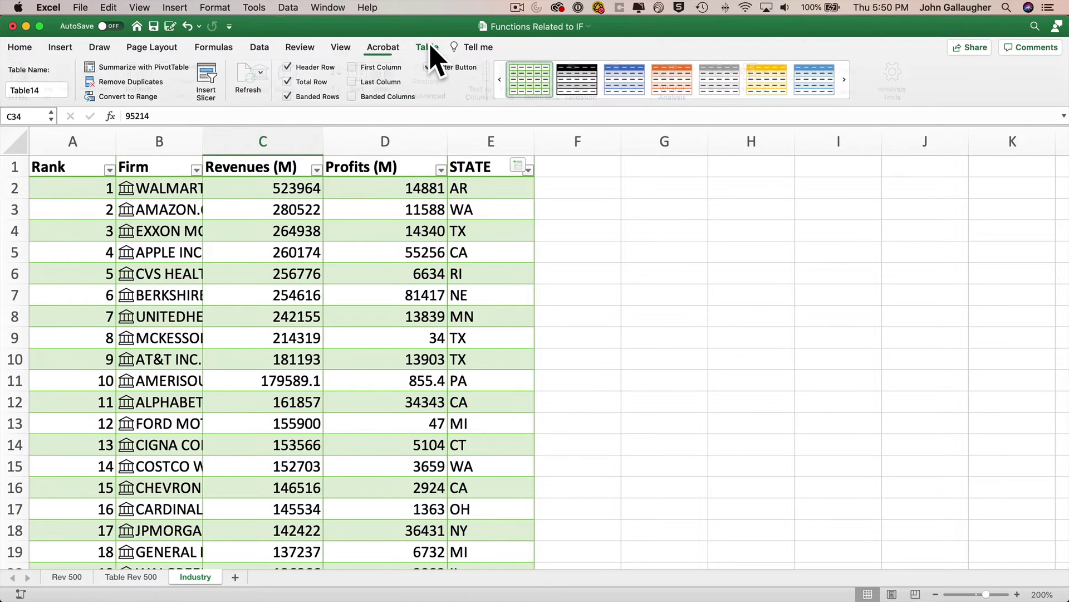
{"action": "left_click", "coordinate": [313, 82]}
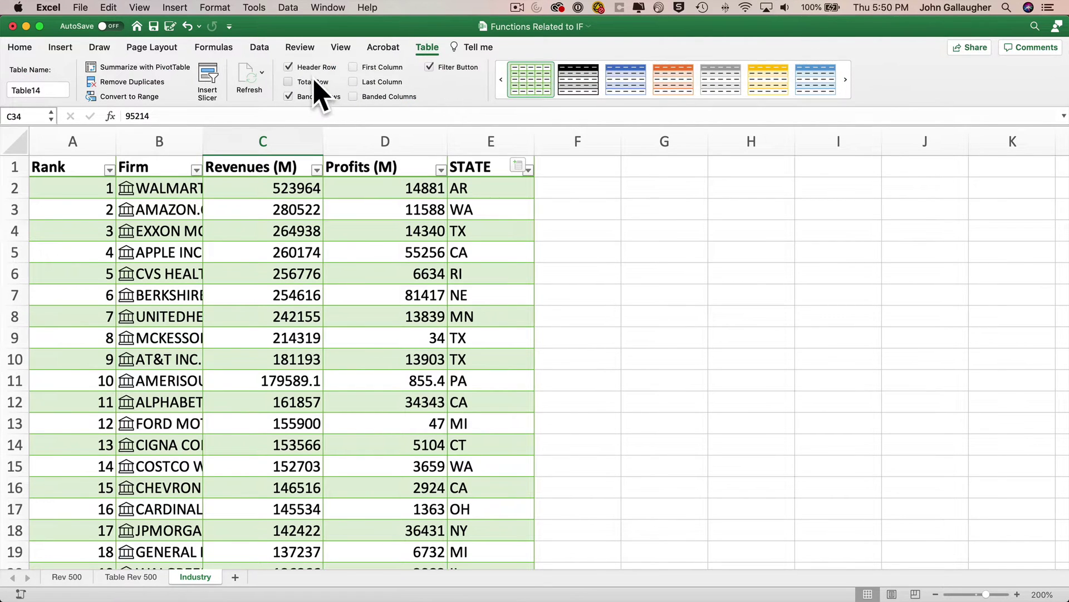
- Insert the Industry data field as a new column F and autofit its width
{"action": "left_click", "coordinate": [519, 168]}
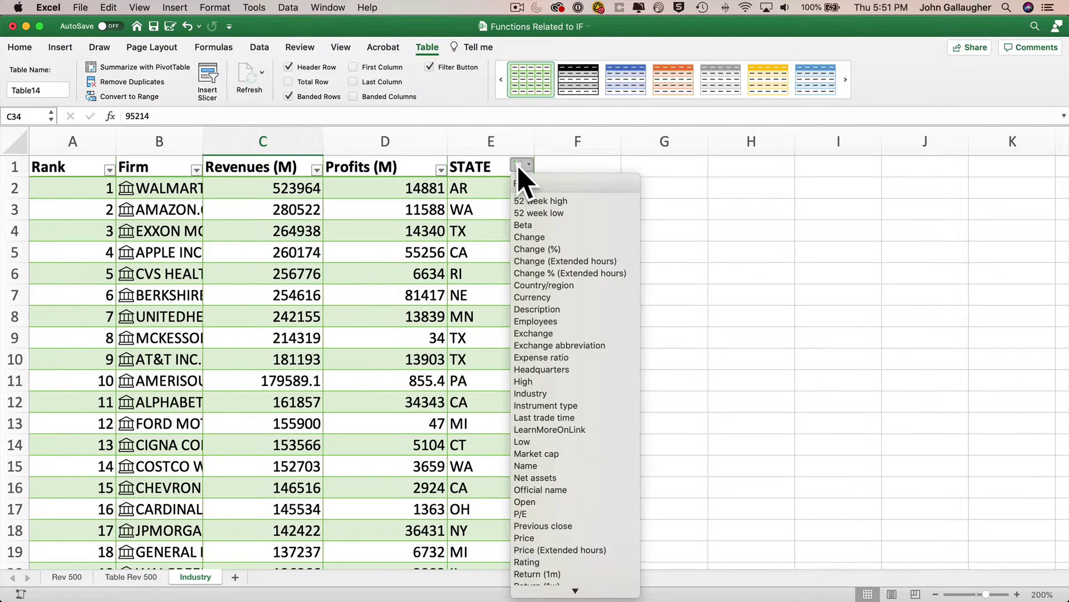
{"action": "left_click", "coordinate": [576, 397]}
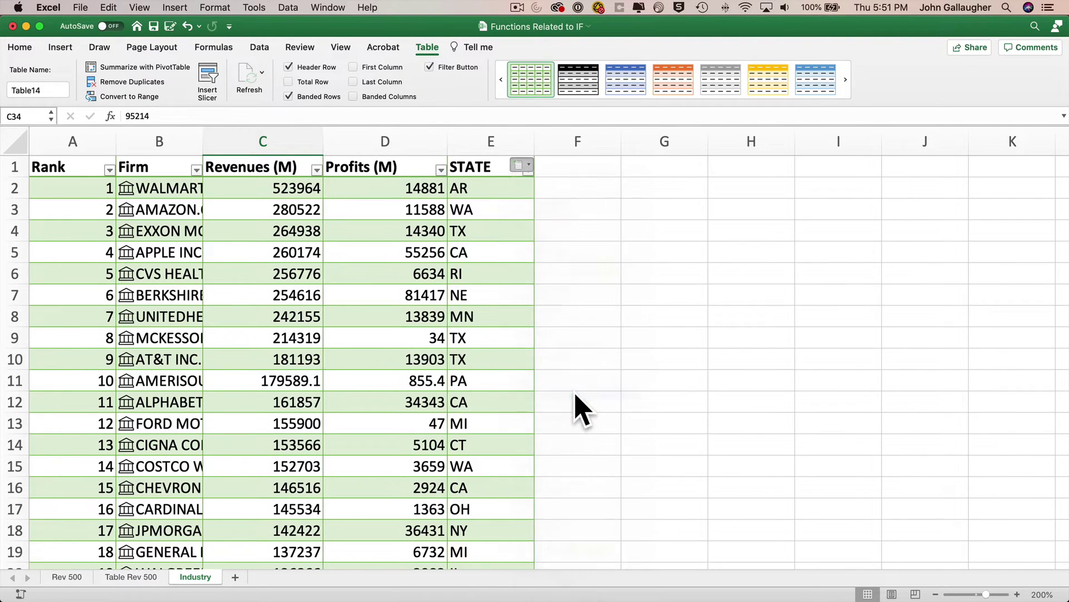
{"action": "double_click", "coordinate": [623, 140]}
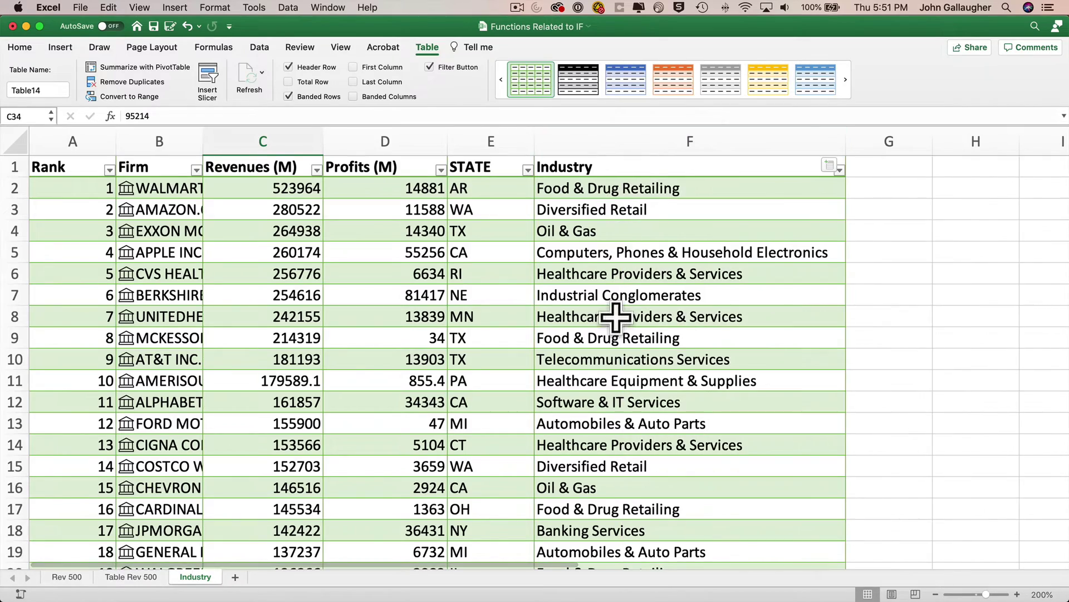
{"action": "scroll", "coordinate": [615, 316], "scroll_direction": "down", "scroll_amount": 20}
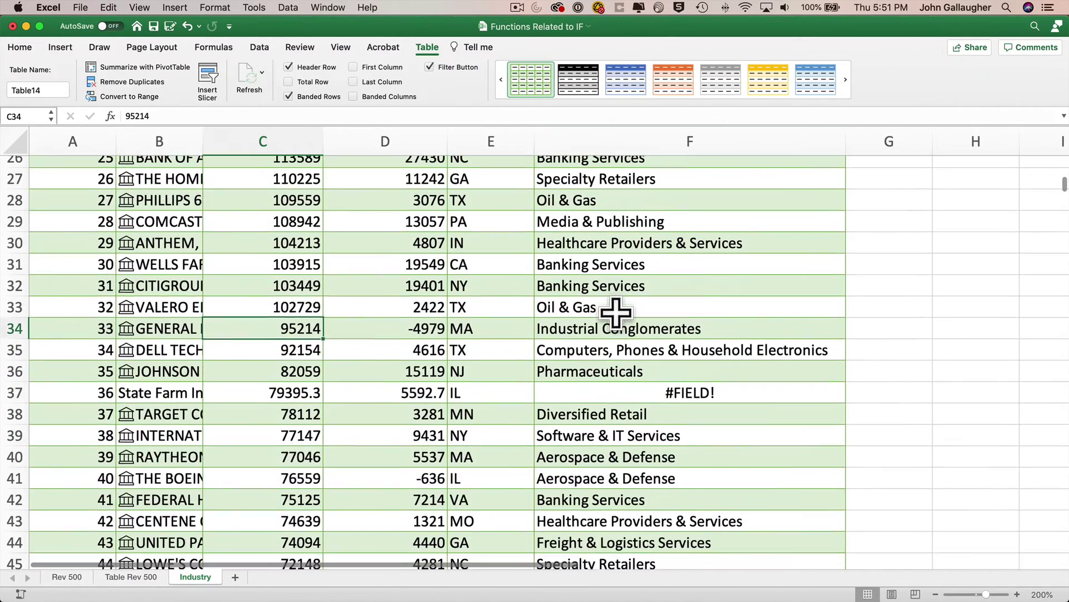
{"action": "scroll", "coordinate": [615, 312], "scroll_direction": "down", "scroll_amount": 3}
{"action": "scroll", "coordinate": [657, 373], "scroll_direction": "down", "scroll_amount": 1}
{"action": "scroll", "coordinate": [657, 373], "scroll_direction": "down", "scroll_amount": 15}
{"action": "scroll", "coordinate": [673, 376], "scroll_direction": "down", "scroll_amount": 2}
{"action": "scroll", "coordinate": [672, 375], "scroll_direction": "down", "scroll_amount": 10}
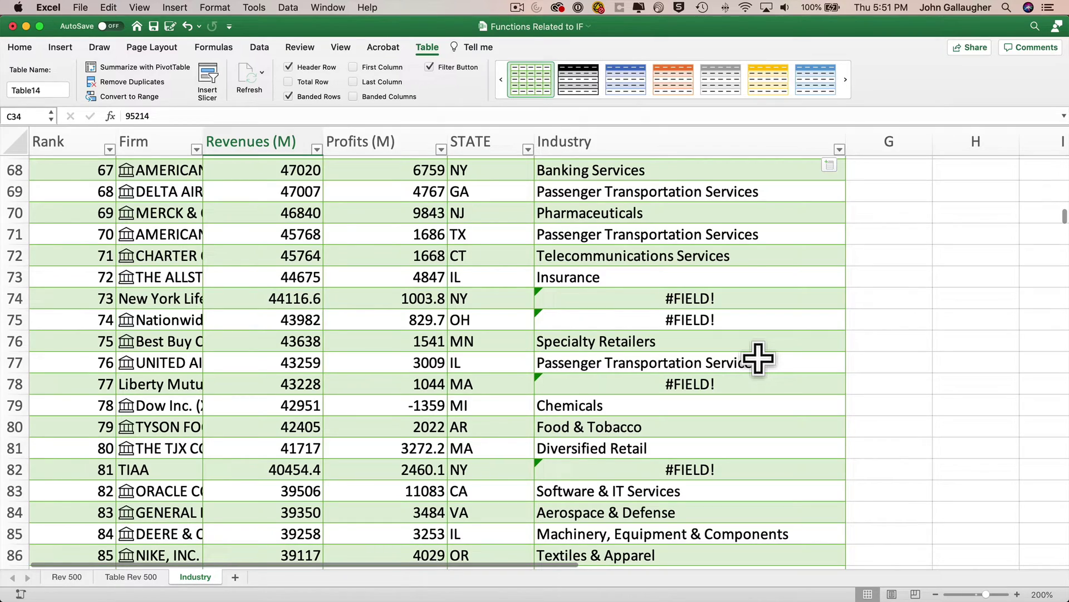
{"action": "scroll", "coordinate": [759, 359], "scroll_direction": "up", "scroll_amount": 20}
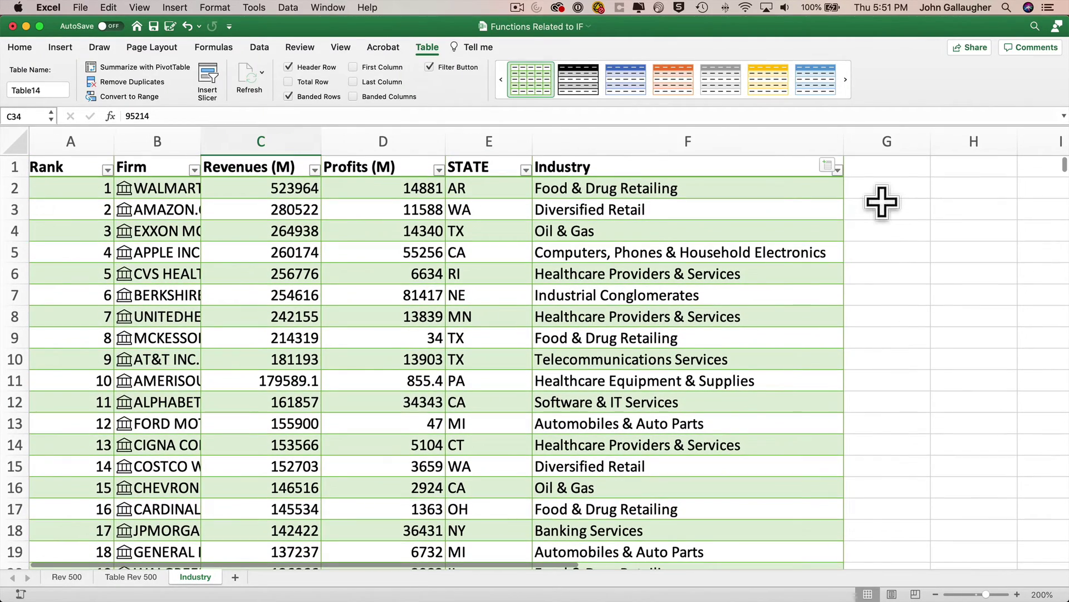
- Add an 'Industry Name' header in G1
{"action": "left_click", "coordinate": [886, 170]}
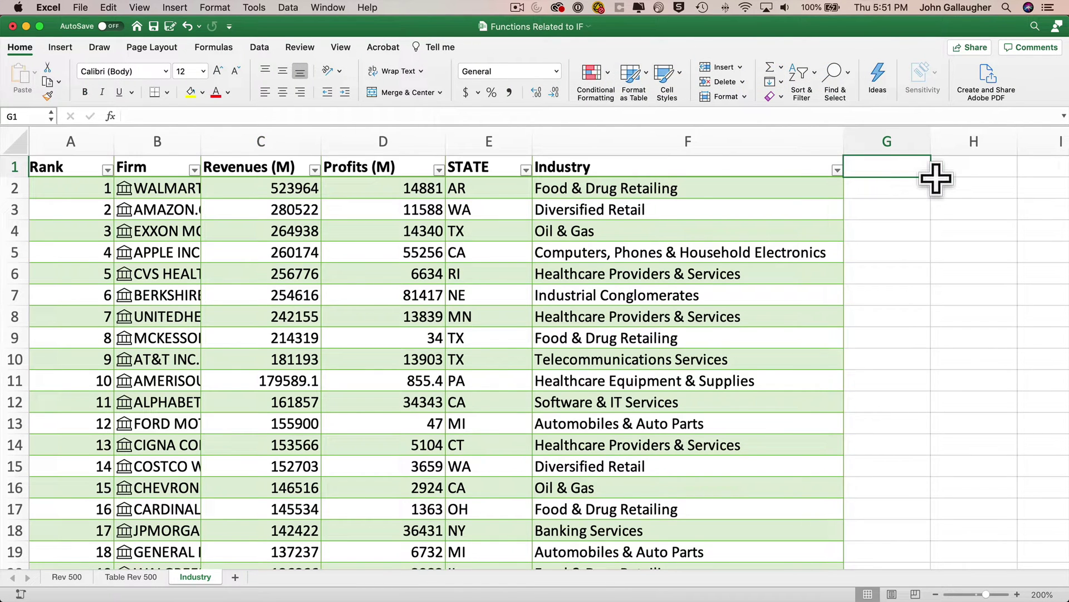
{"action": "type", "text": "Industry "}
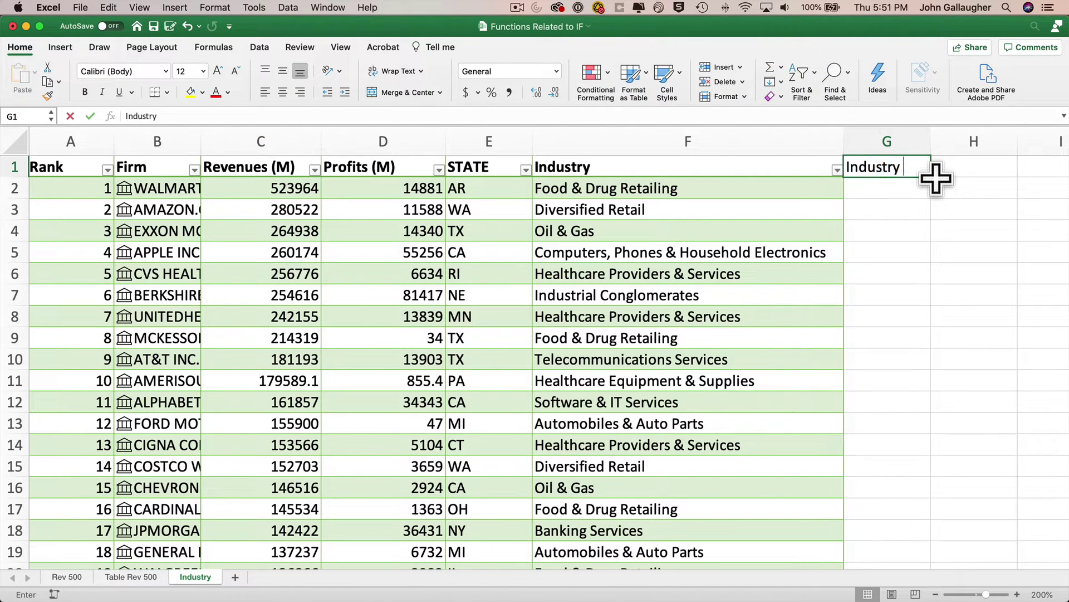
{"action": "type", "text": "Name"}
{"action": "key", "text": "Return"}
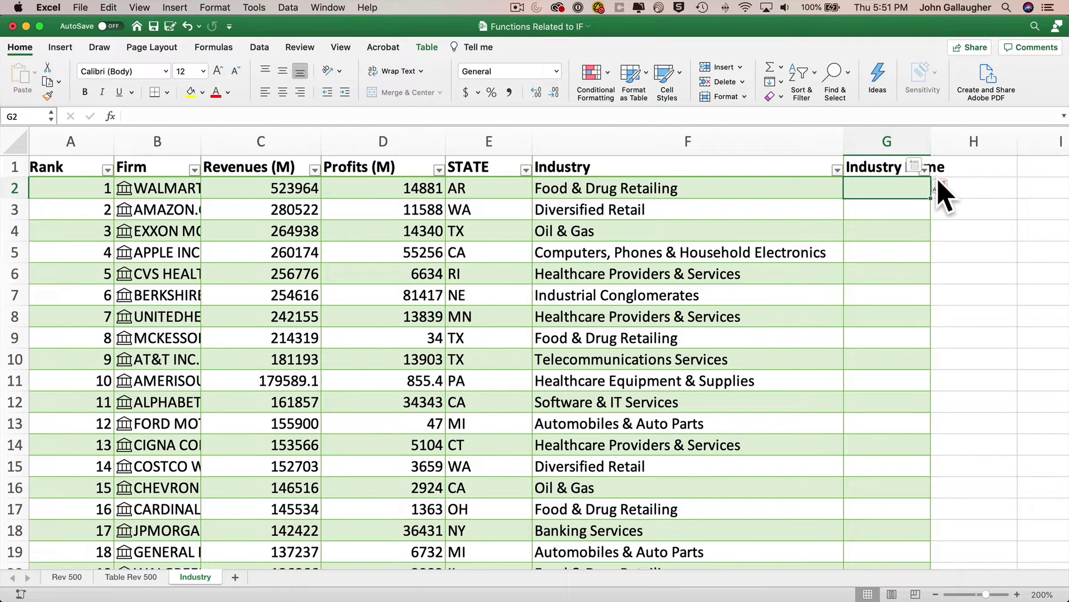
{"action": "left_click", "coordinate": [227, 49]}
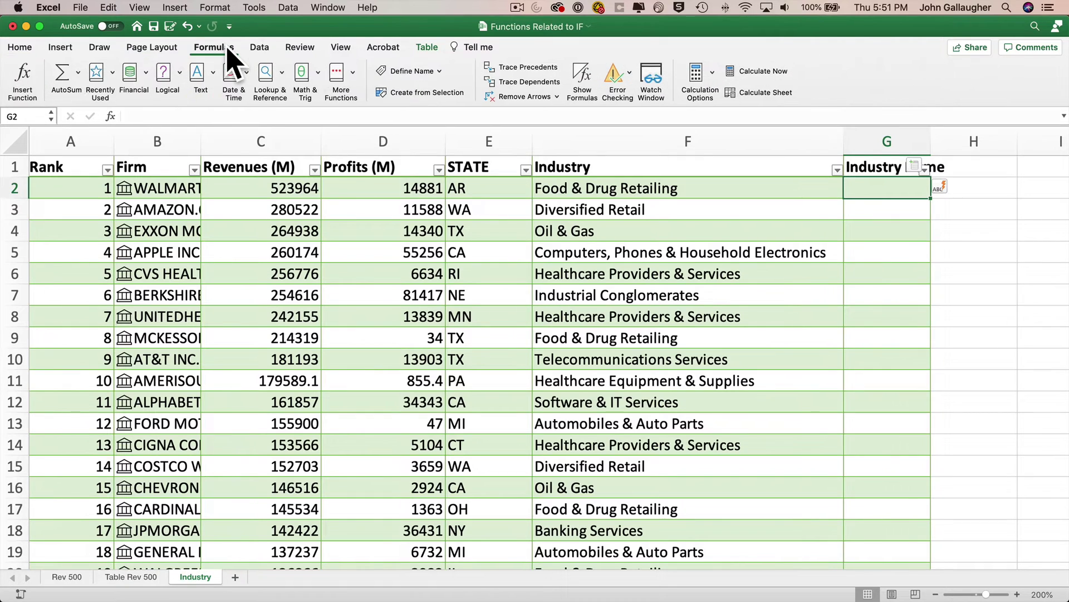
{"action": "left_click", "coordinate": [179, 73]}
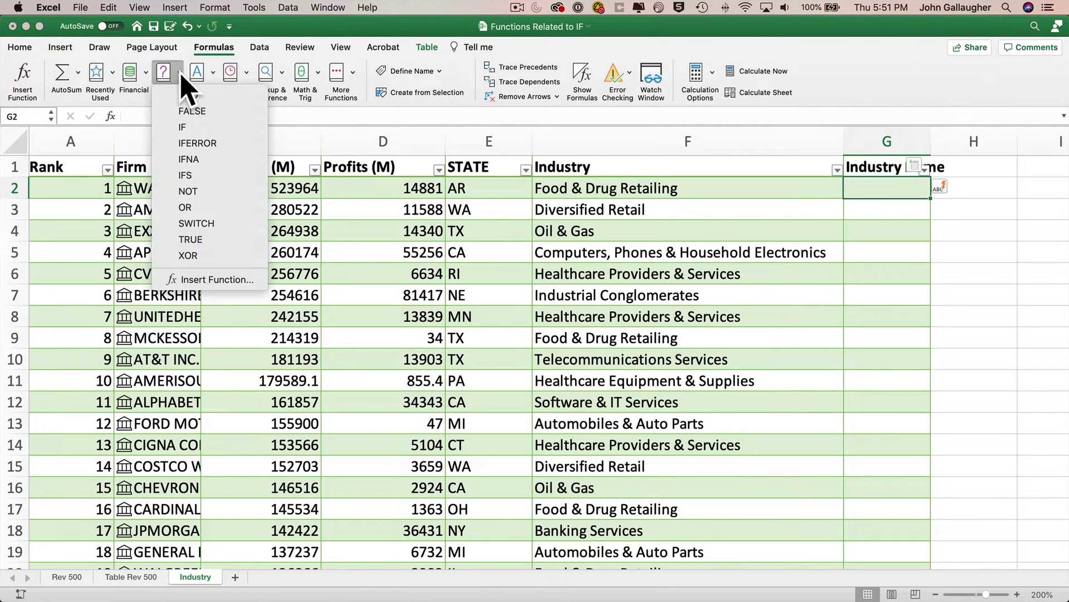
{"action": "left_click", "coordinate": [218, 143]}
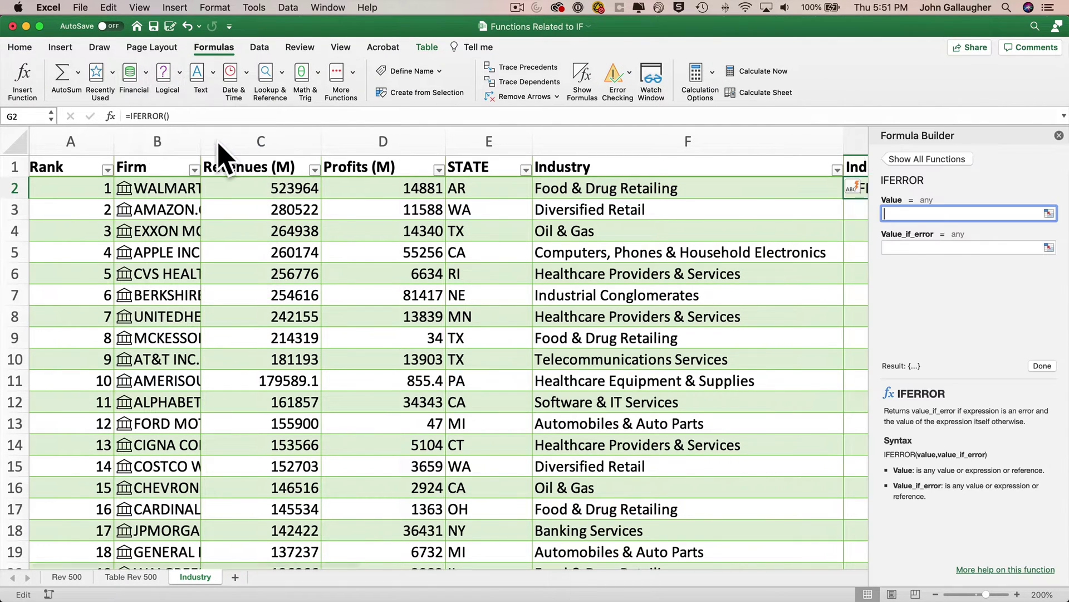
{"action": "left_click", "coordinate": [114, 117]}
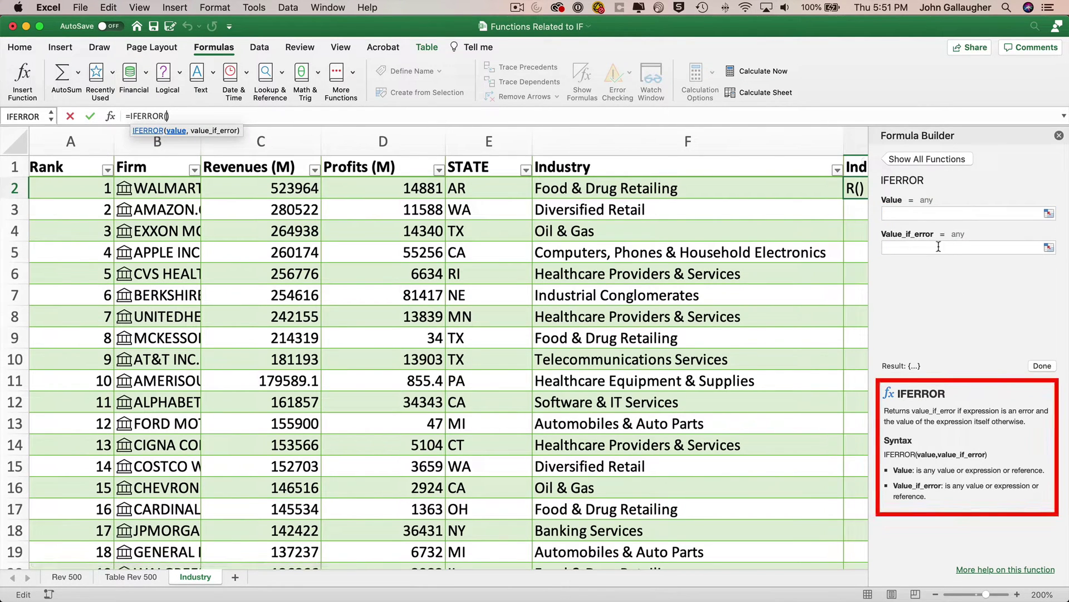
{"action": "left_click", "coordinate": [936, 213]}
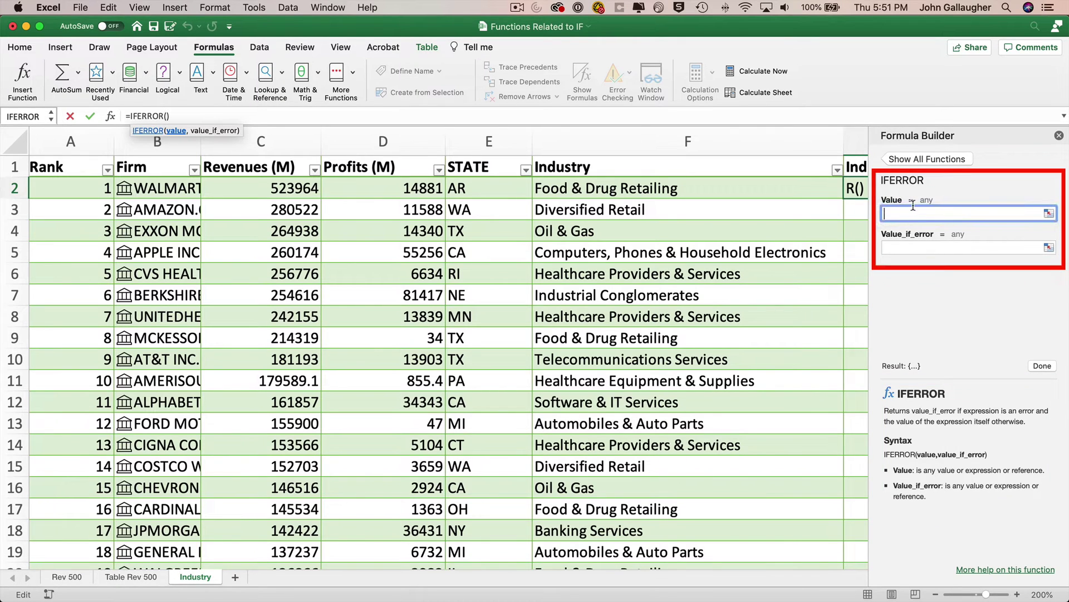
{"action": "left_click", "coordinate": [730, 185]}
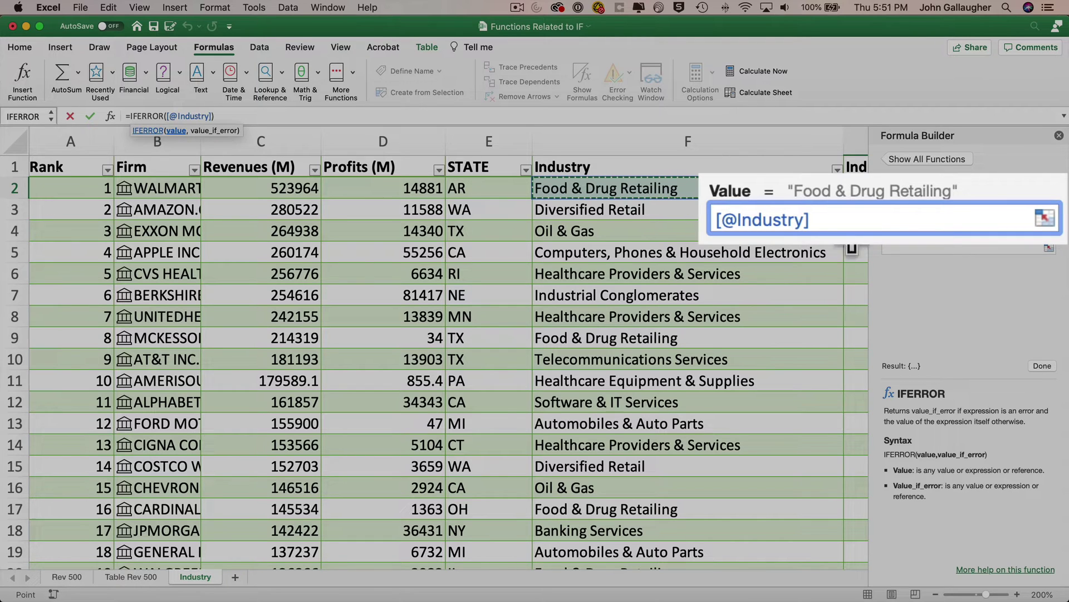
{"action": "left_click", "coordinate": [905, 247]}
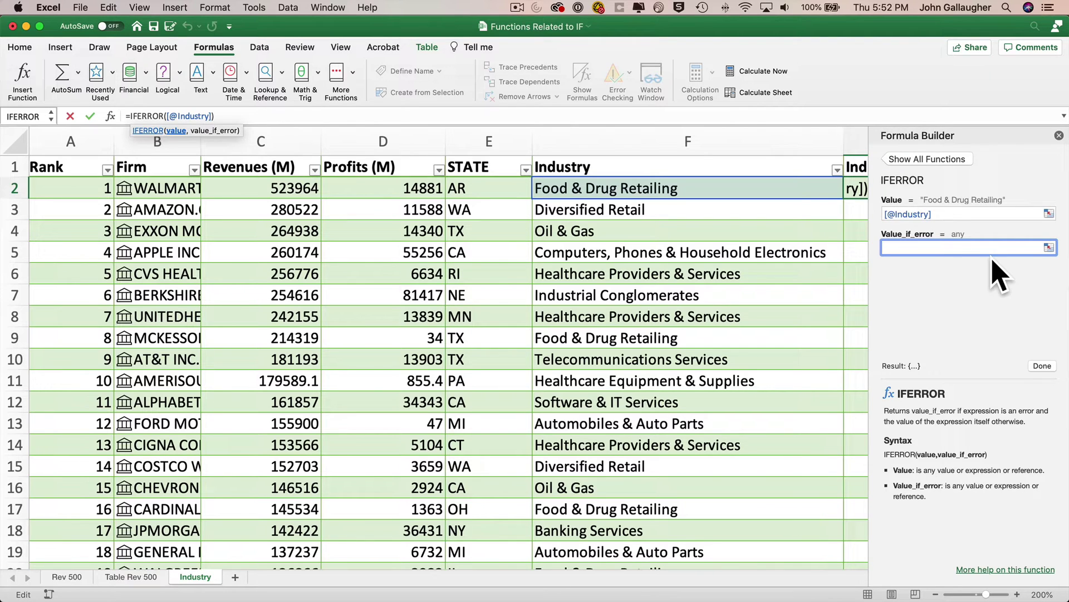
{"action": "type", "text": "Unknown"}
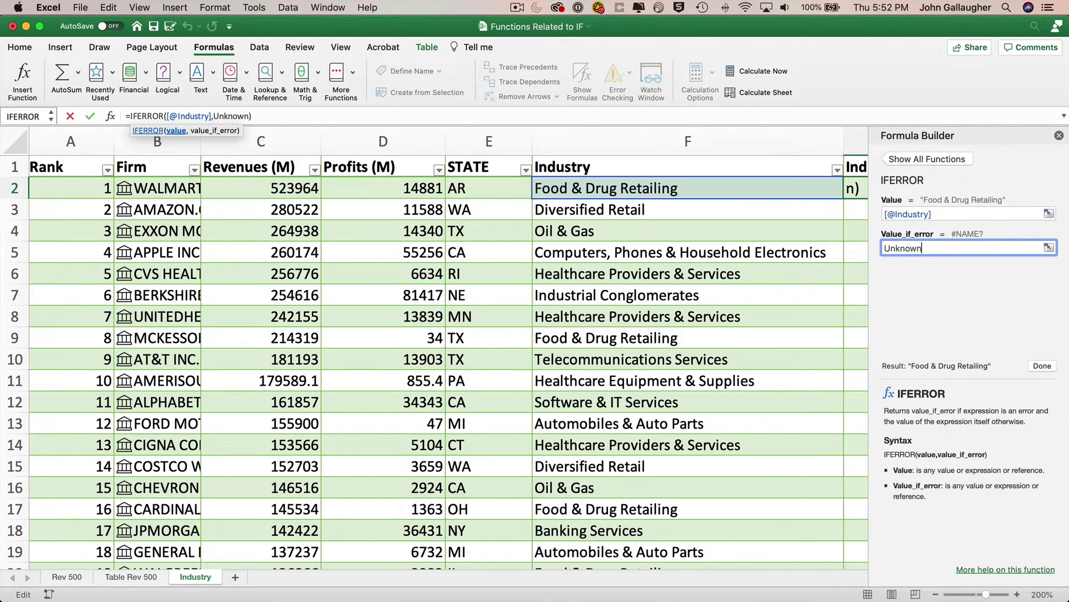
{"action": "key", "text": "Tab"}
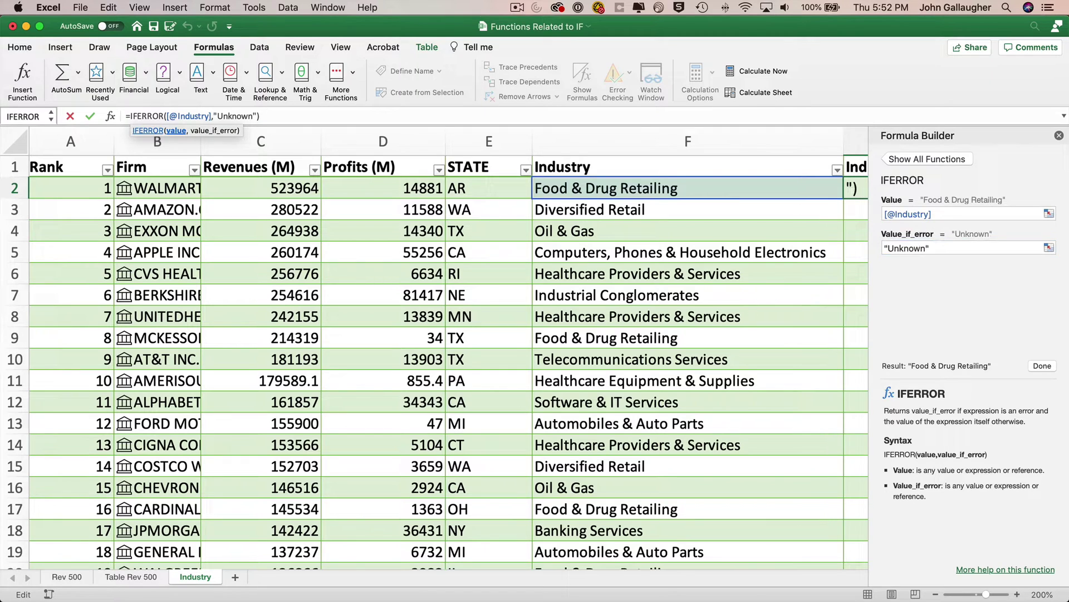
{"action": "left_click", "coordinate": [1042, 366]}
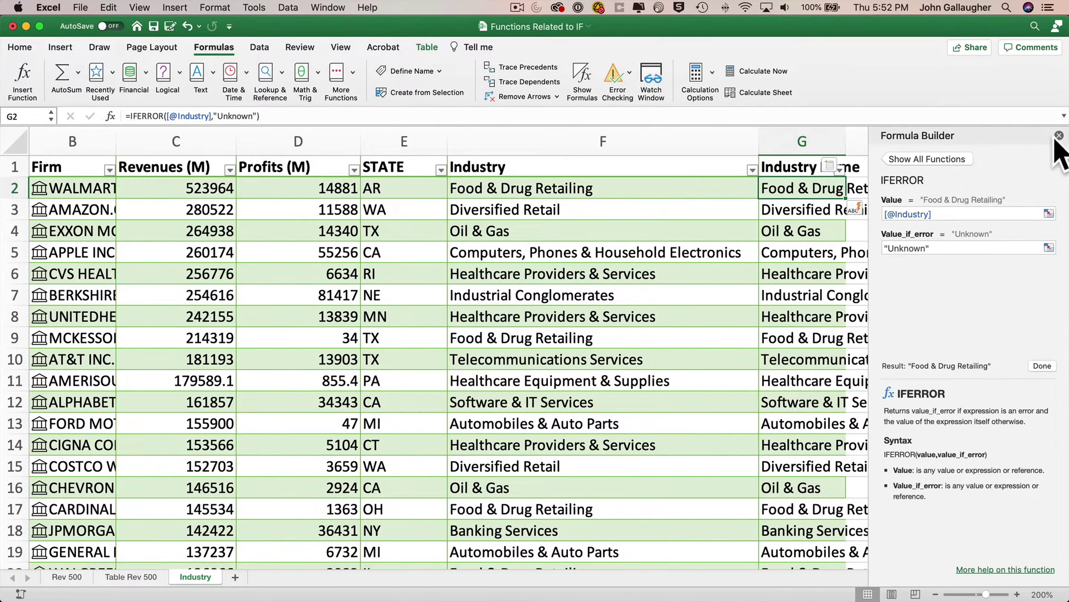
- Close the formula helper and hide the original Industry column F
{"action": "left_click", "coordinate": [1058, 136]}
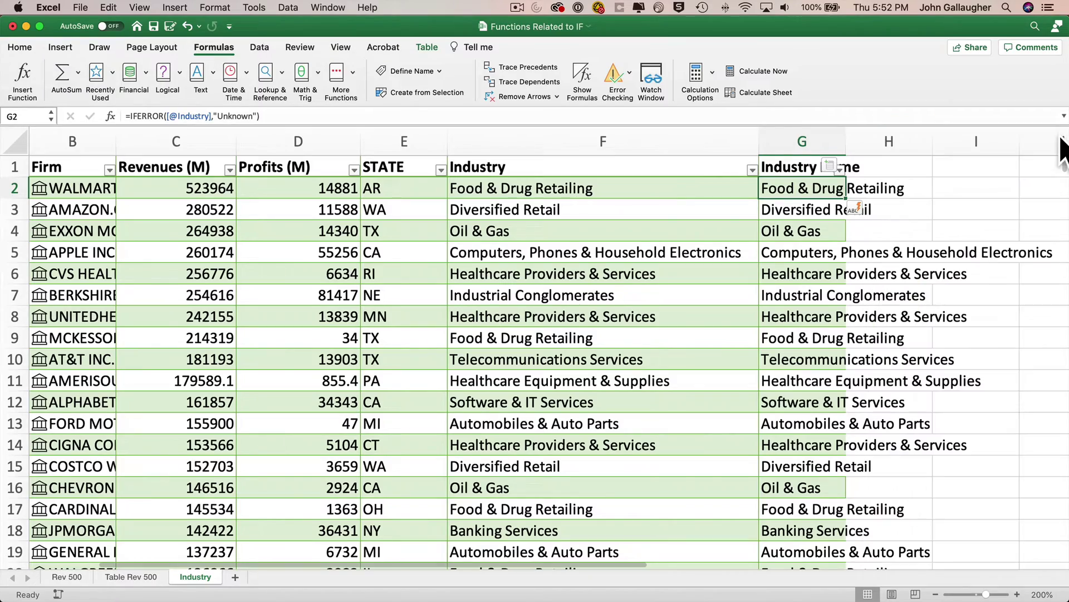
{"action": "scroll", "coordinate": [772, 363], "scroll_direction": "down", "scroll_amount": 3}
{"action": "scroll", "coordinate": [772, 363], "scroll_direction": "left", "scroll_amount": 1}
{"action": "scroll", "coordinate": [775, 367], "scroll_direction": "down", "scroll_amount": 10}
{"action": "scroll", "coordinate": [774, 367], "scroll_direction": "left", "scroll_amount": 1}
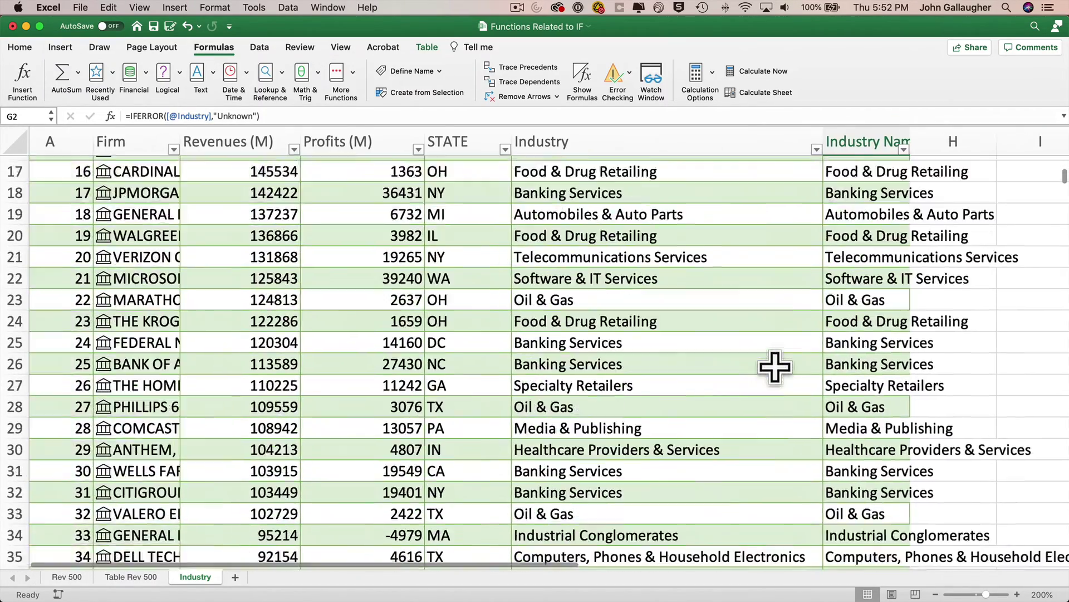
{"action": "scroll", "coordinate": [797, 317], "scroll_direction": "down", "scroll_amount": 12}
{"action": "scroll", "coordinate": [797, 318], "scroll_direction": "left", "scroll_amount": 1}
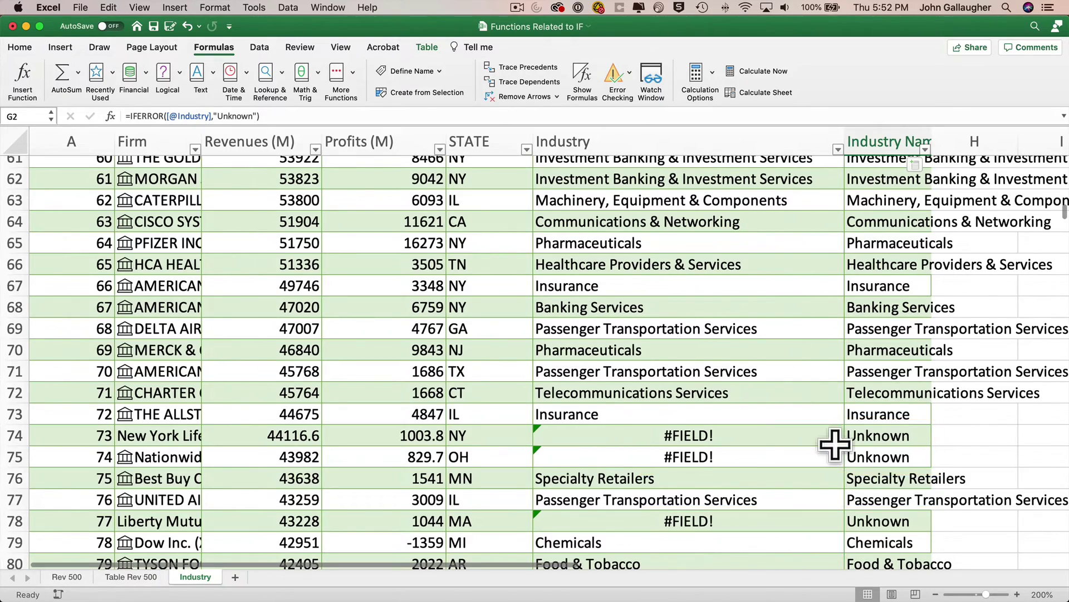
{"action": "scroll", "coordinate": [830, 440], "scroll_direction": "up", "scroll_amount": 20}
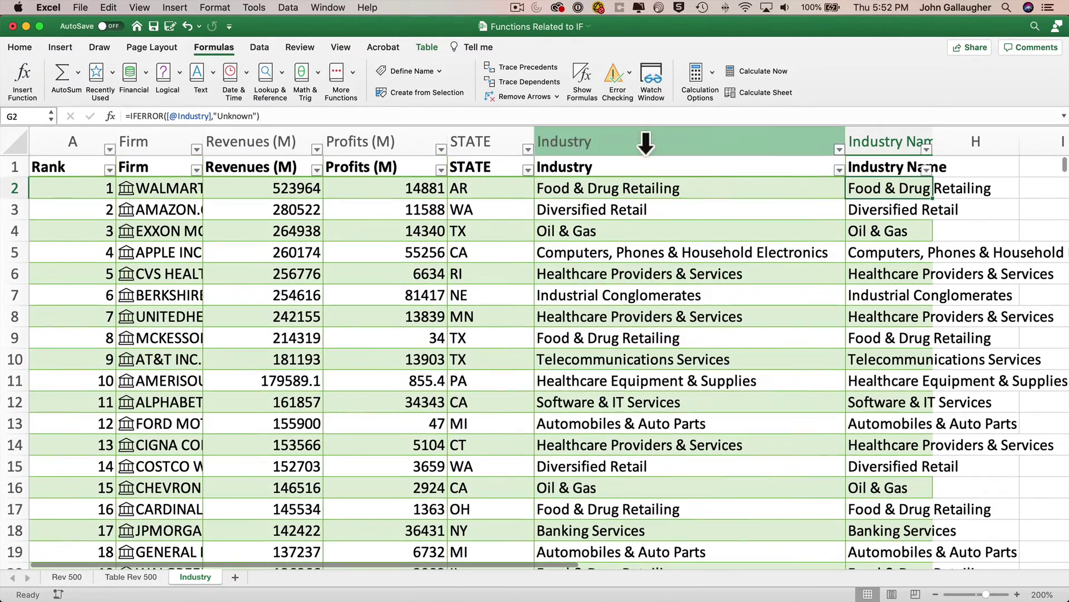
{"action": "left_click", "coordinate": [706, 143]}
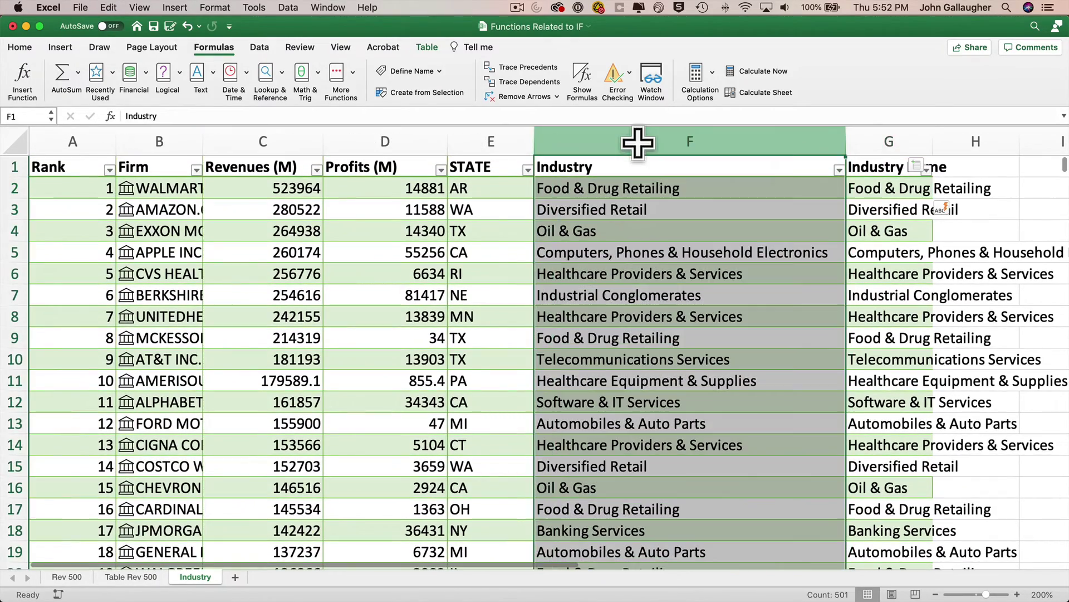
{"action": "right_click", "coordinate": [640, 144]}
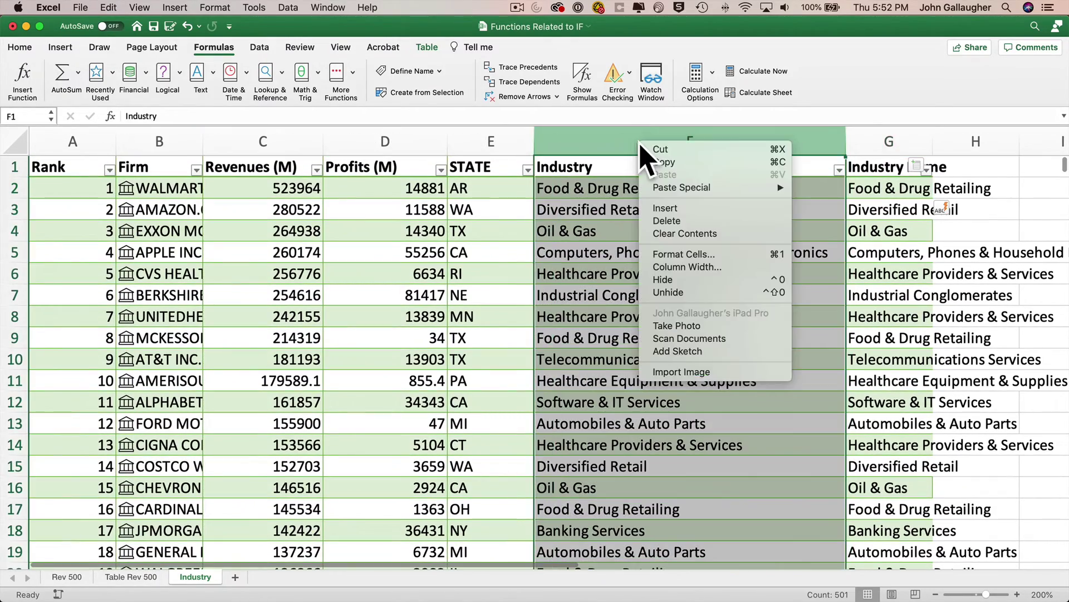
{"action": "left_click", "coordinate": [668, 279]}
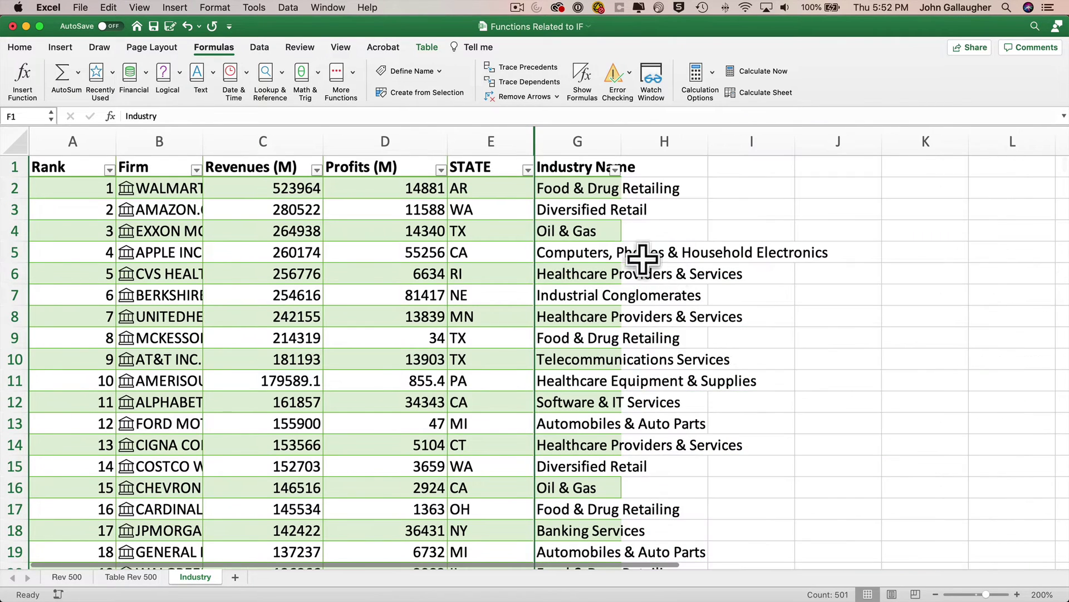
- Autofit the Industry Name column G and narrow column H to about 52 pixels
{"action": "double_click", "coordinate": [621, 142]}
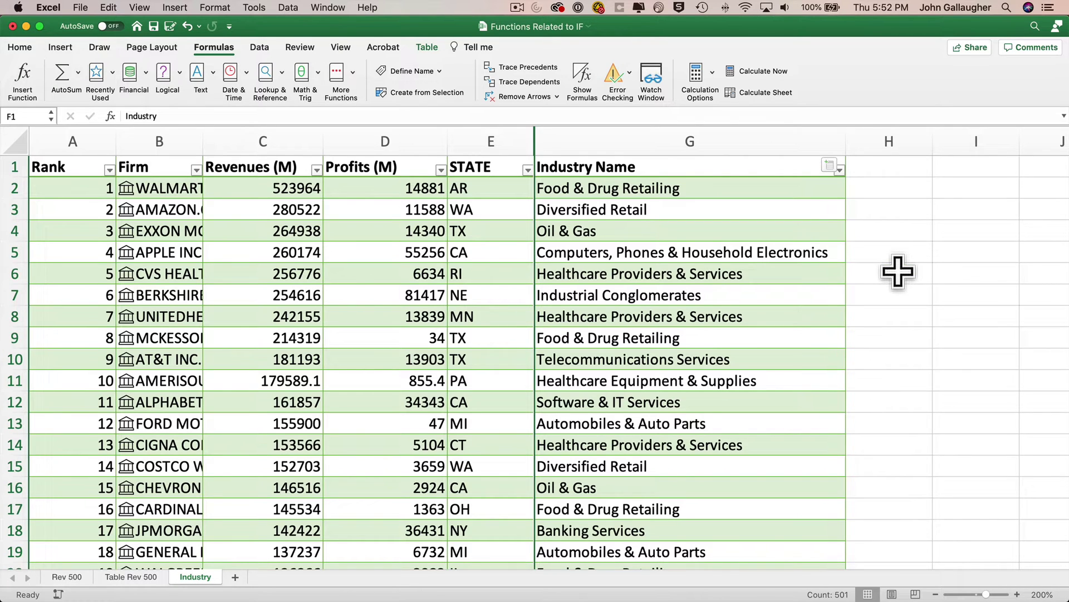
{"action": "left_click_drag", "start_coordinate": [935, 149], "coordinate": [876, 148]}
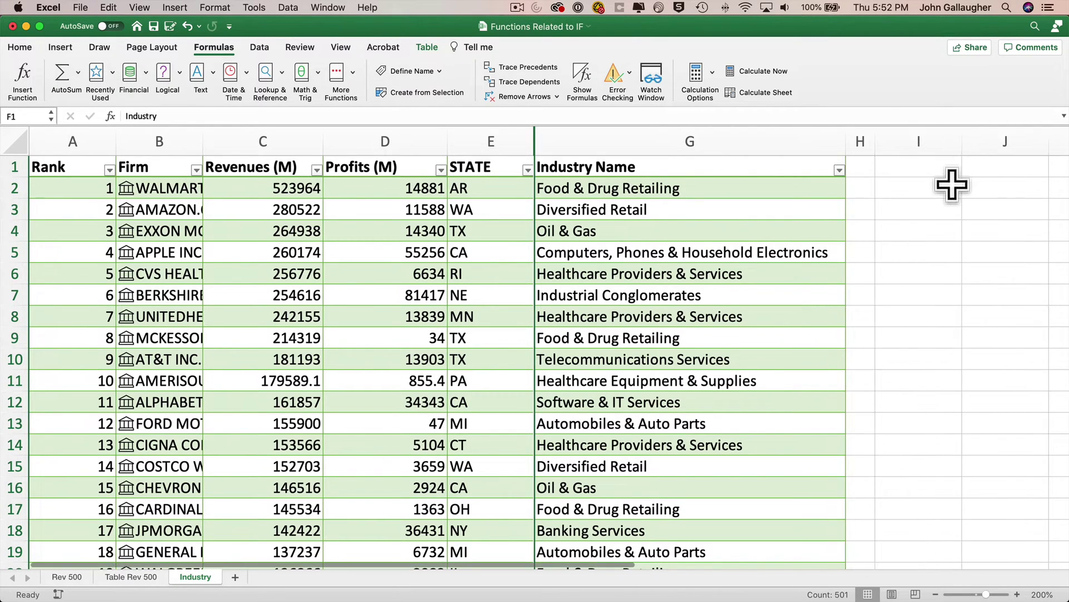
{"action": "left_click", "coordinate": [916, 254]}
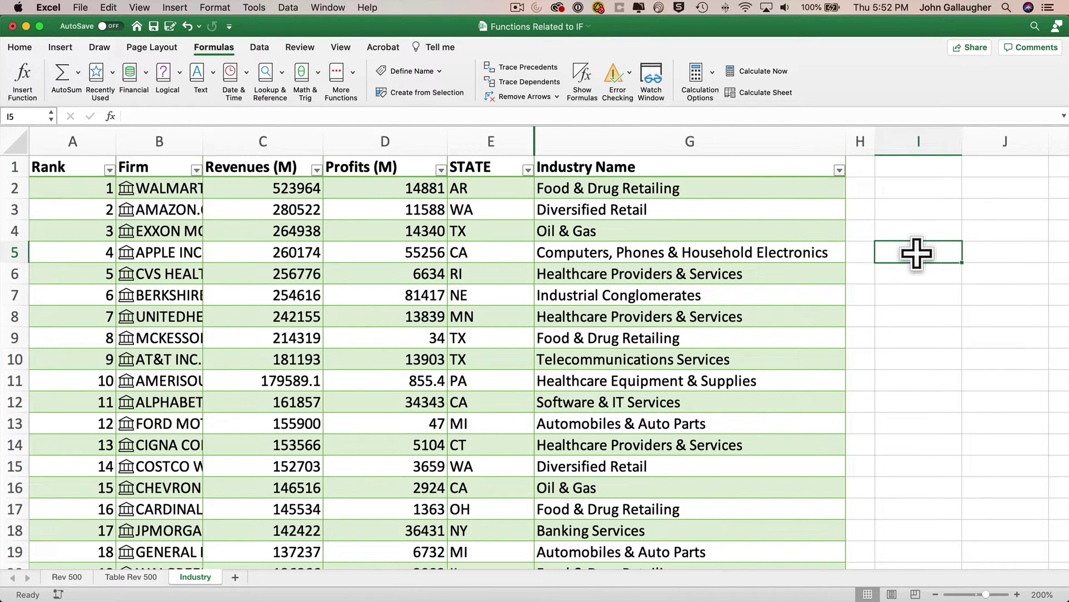
- Type a bold, underlined 'Industries' heading in I5, then start =UNIQUE( in I6
{"action": "type", "text": "Industries"}
{"action": "key", "text": "Return"}
{"action": "left_click", "coordinate": [918, 253]}
{"action": "key", "text": "super+b"}
{"action": "key", "text": "super+u"}
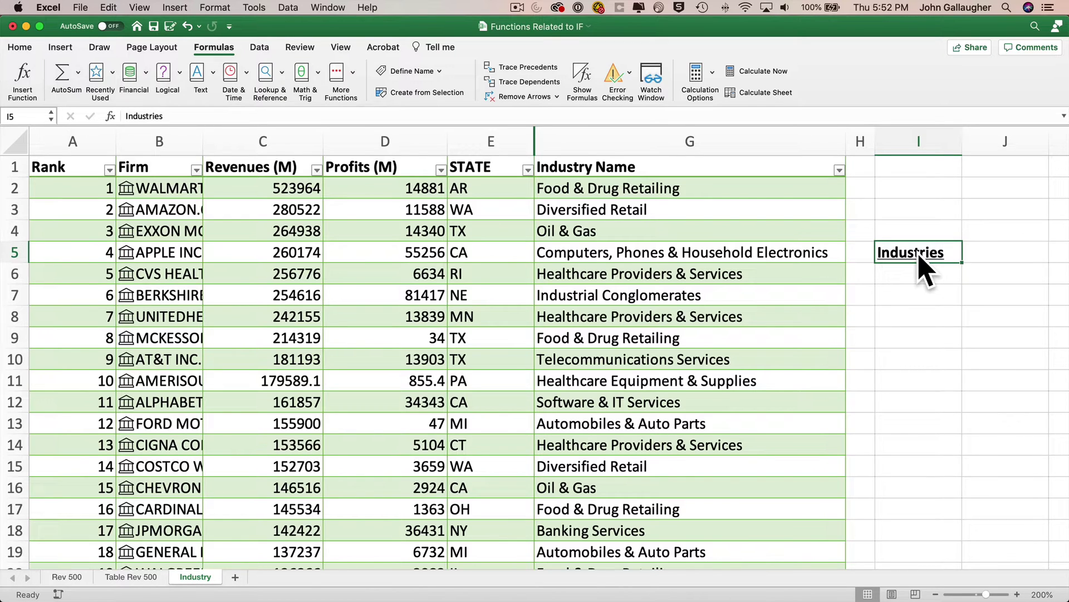
{"action": "key", "text": "Return"}
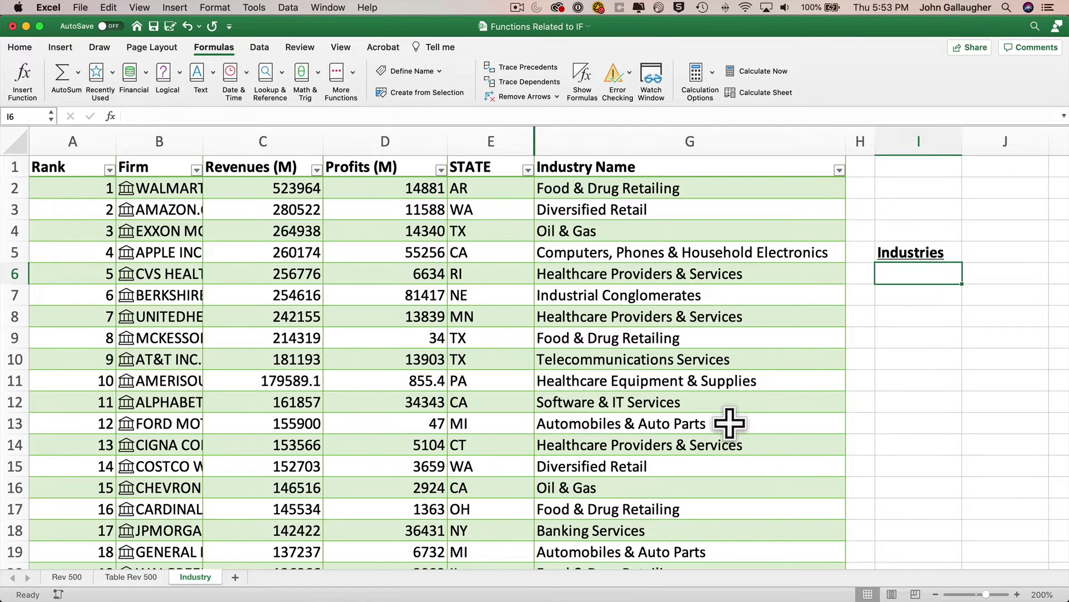
{"action": "type", "text": "=UNIQUE"}
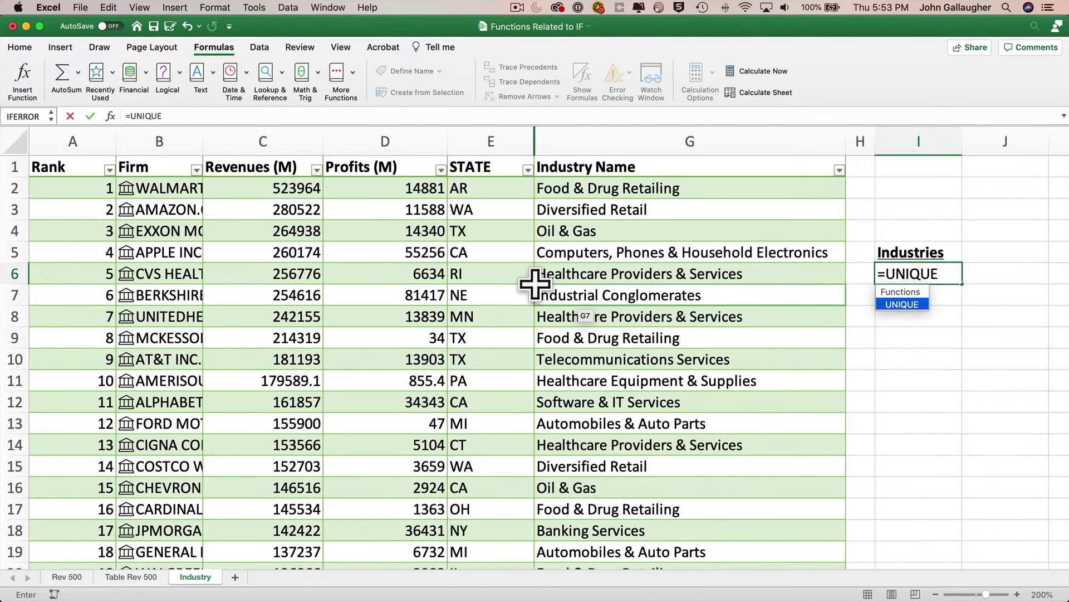
{"action": "type", "text": "("}
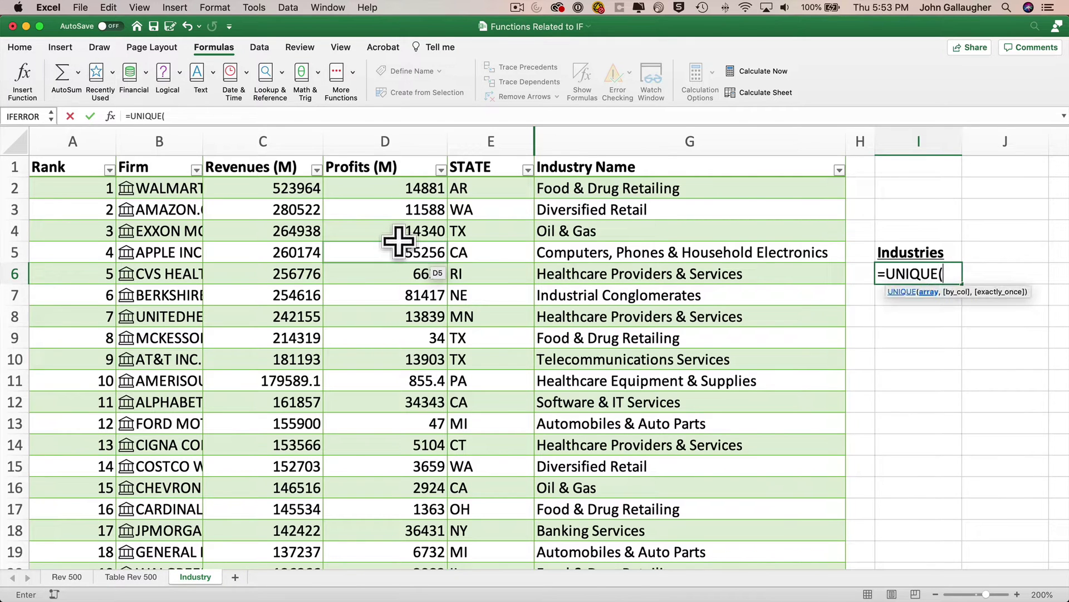
- Complete =UNIQUE(Table14[Industry Name]) in I6 so distinct industries spill down column I
{"action": "left_click", "coordinate": [111, 116]}
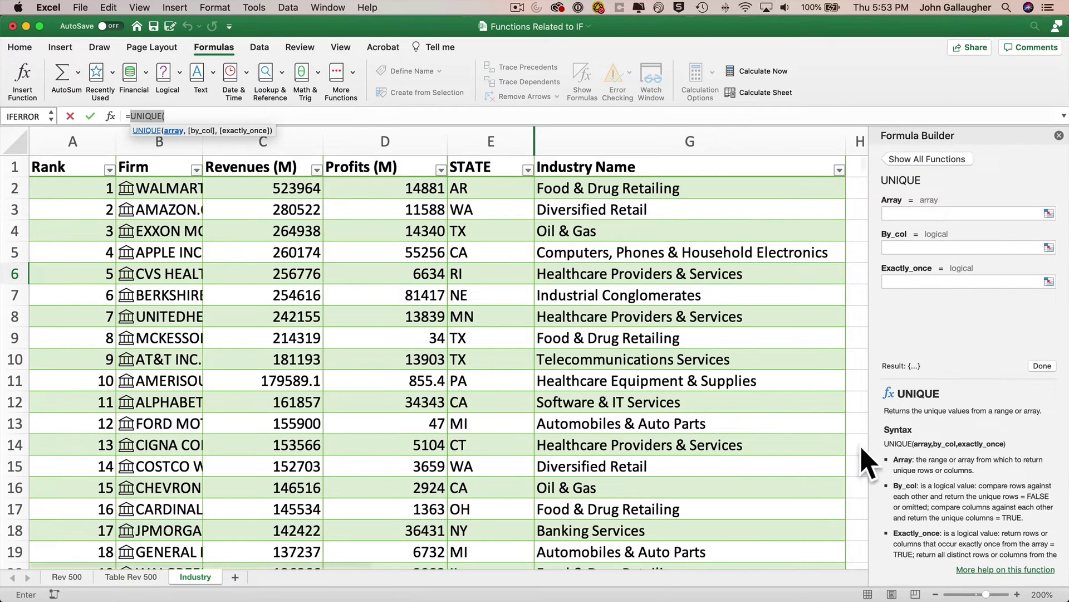
{"action": "scroll", "coordinate": [1003, 479], "scroll_direction": "down", "scroll_amount": 2}
{"action": "scroll", "coordinate": [969, 507], "scroll_direction": "up", "scroll_amount": 2}
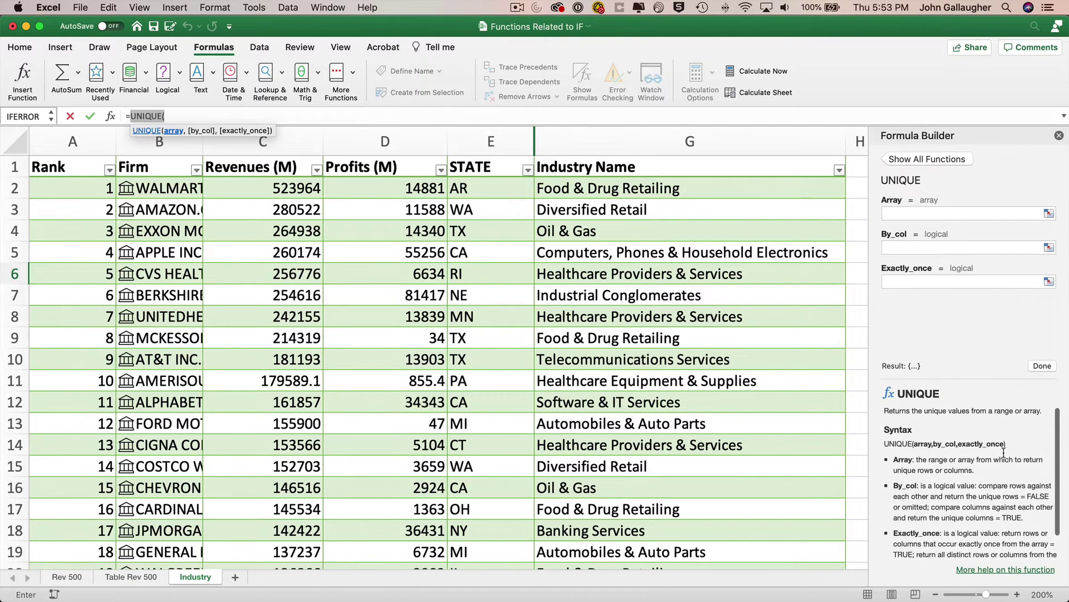
{"action": "left_click", "coordinate": [934, 215]}
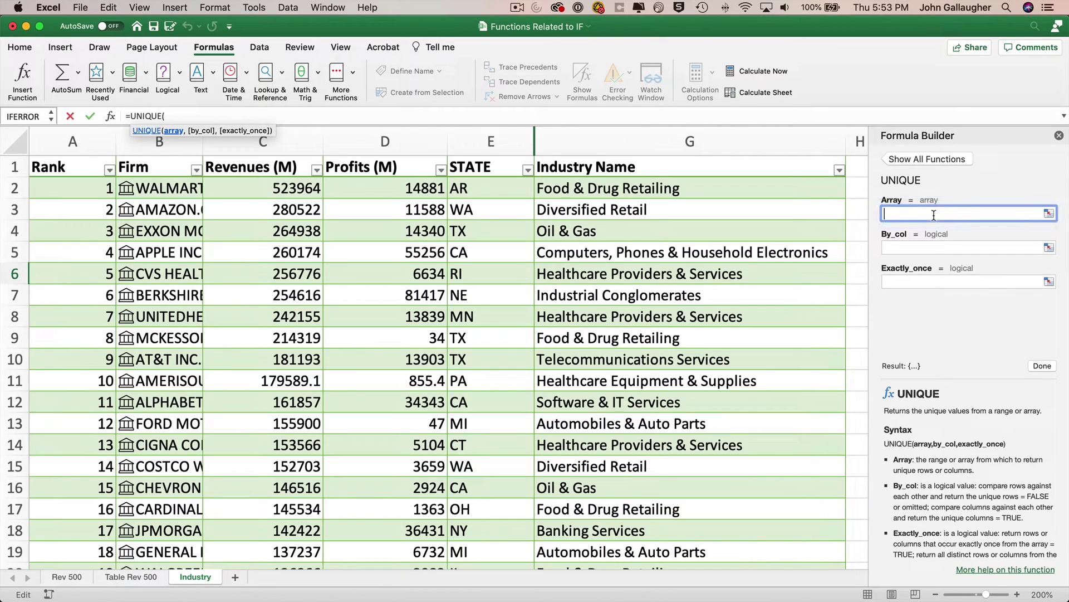
{"action": "left_click", "coordinate": [729, 161]}
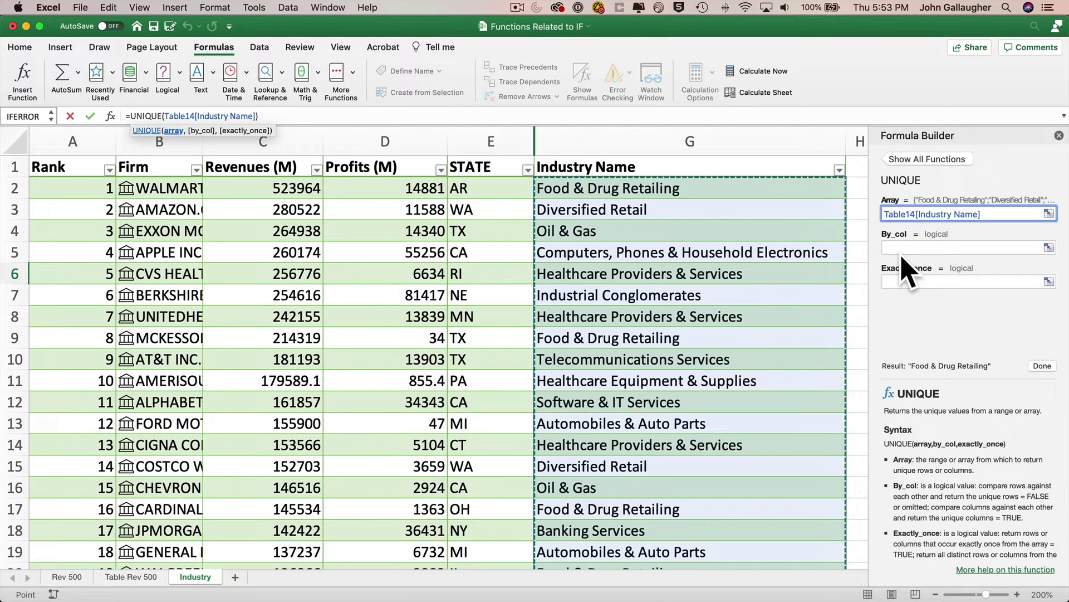
{"action": "left_click", "coordinate": [1042, 366]}
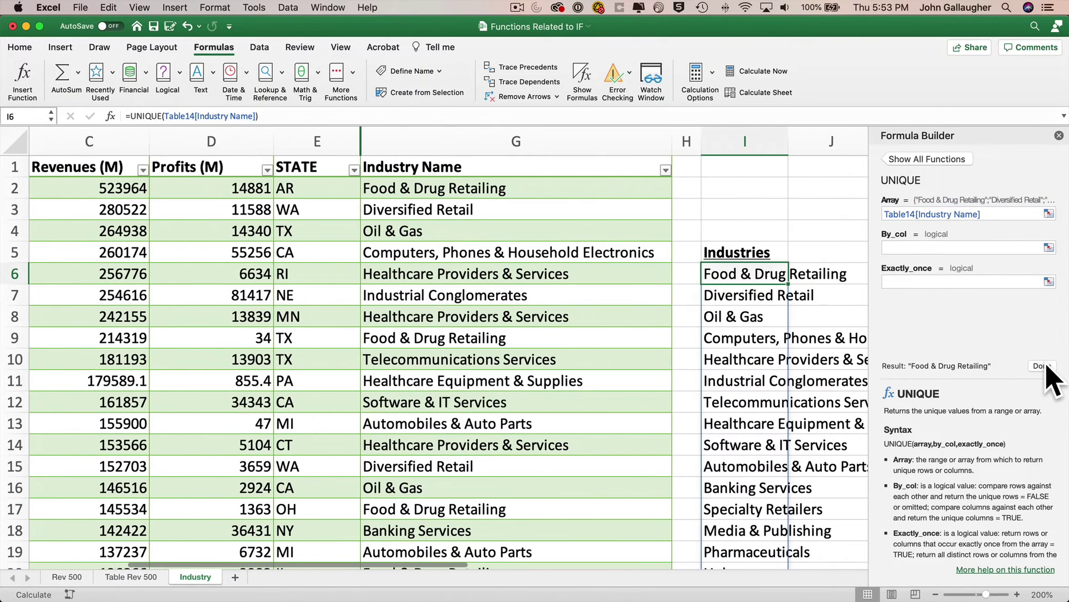
- Close the formula helper and autofit column I to its longest industry name
{"action": "left_click", "coordinate": [1060, 135]}
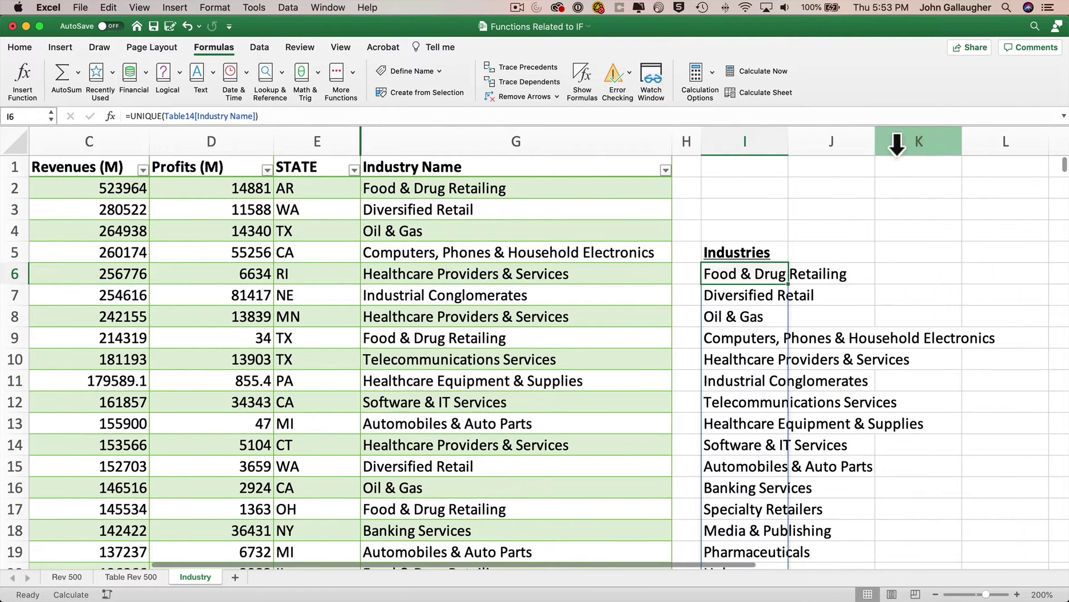
{"action": "double_click", "coordinate": [788, 141]}
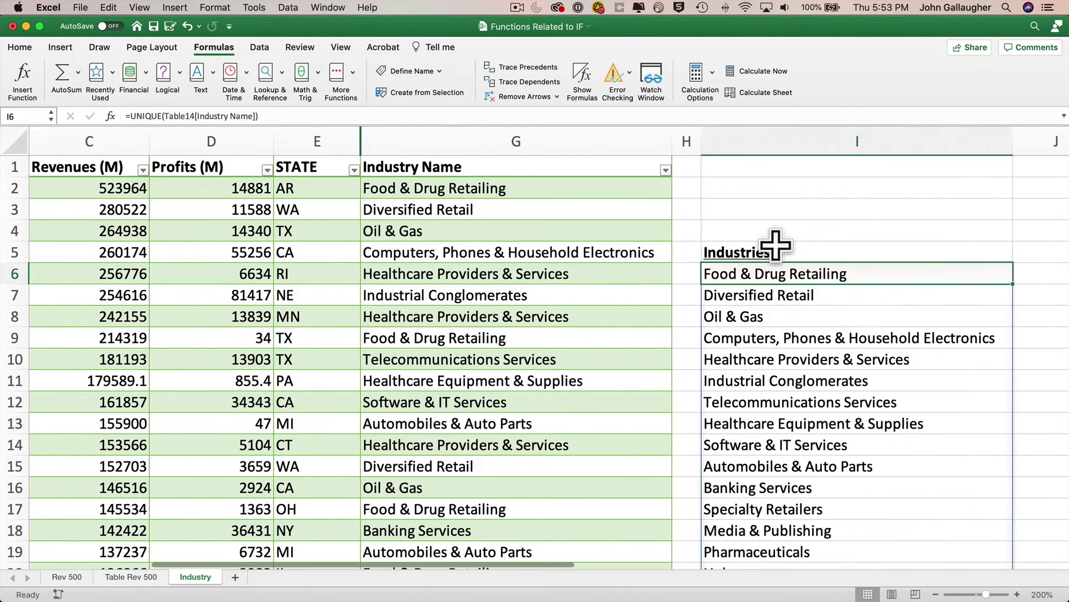
{"action": "scroll", "coordinate": [784, 318], "scroll_direction": "down", "scroll_amount": 10}
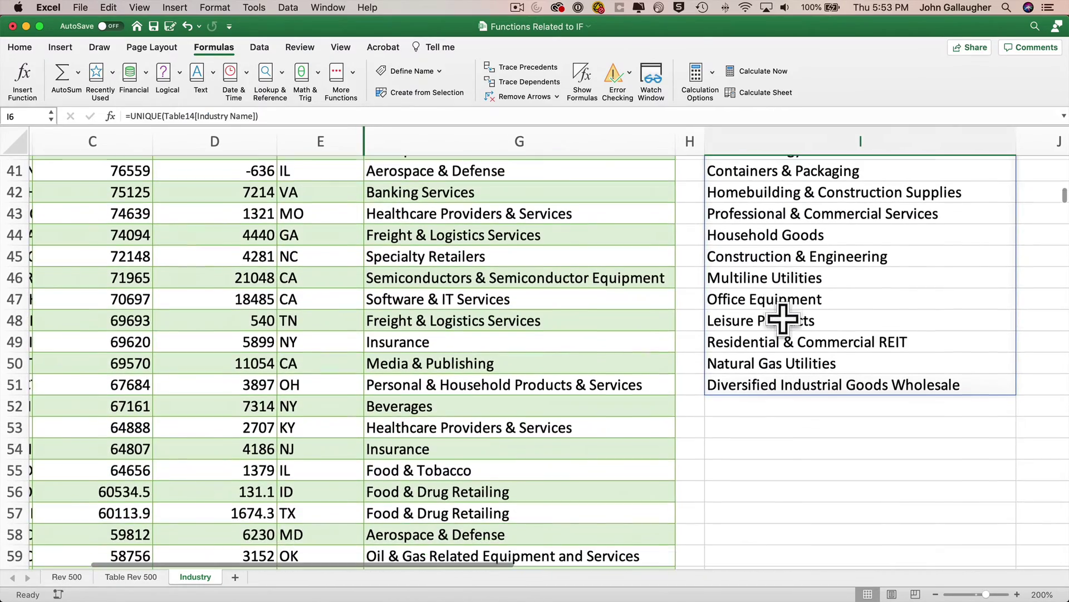
{"action": "scroll", "coordinate": [784, 317], "scroll_direction": "up", "scroll_amount": 10}
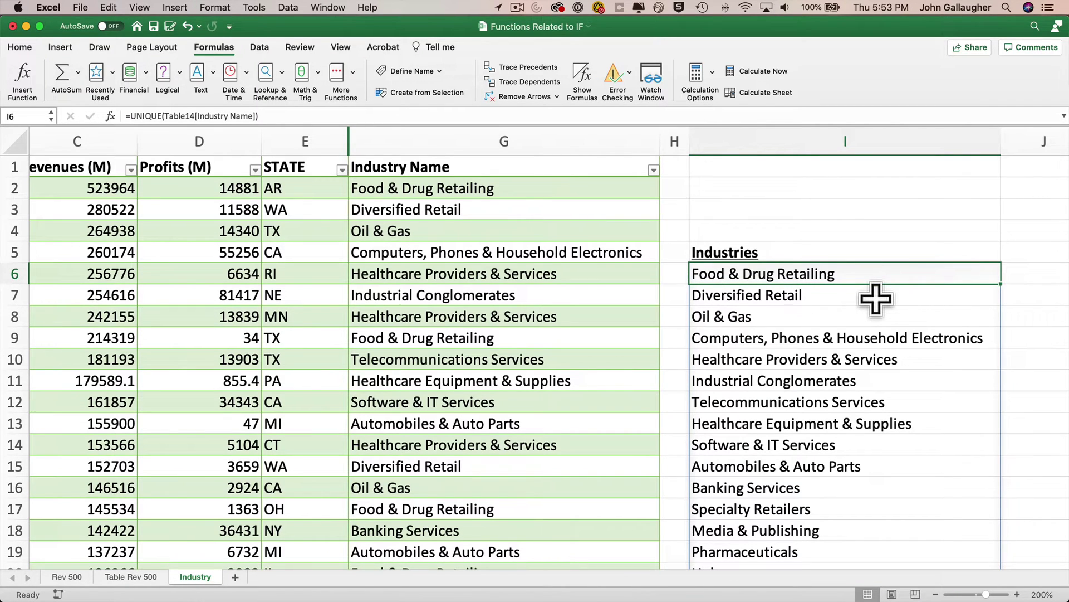
- Enter a bold, underlined '# of Firms' heading in J5, then start =COUNTIF( in J6
{"action": "key", "text": "Up"}
{"action": "key", "text": "Right"}
{"action": "type", "text": "# of Firms"}
{"action": "key", "text": "Return"}
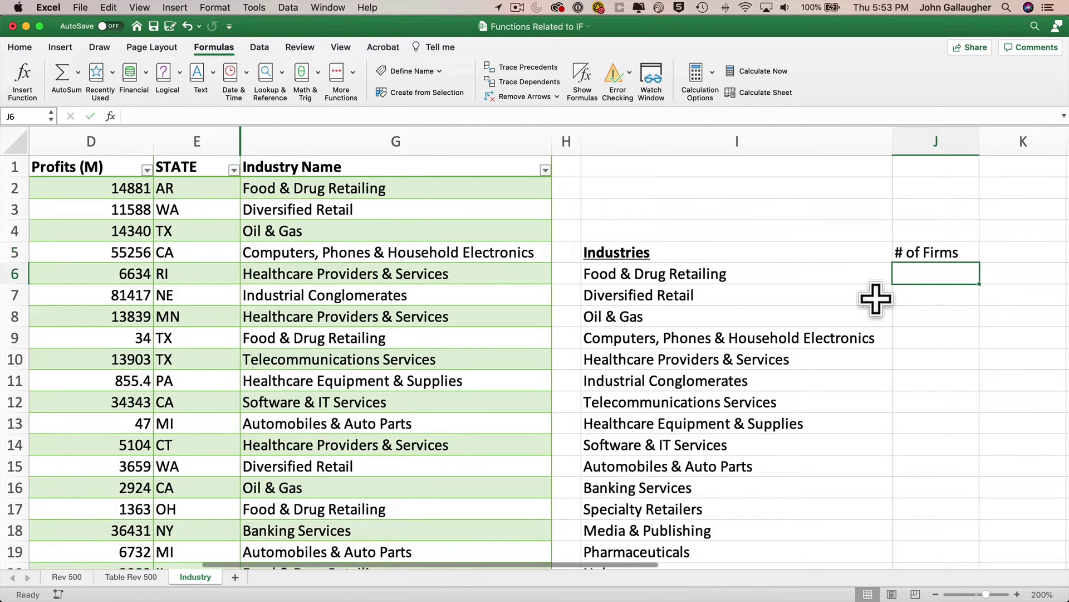
{"action": "key", "text": "Up"}
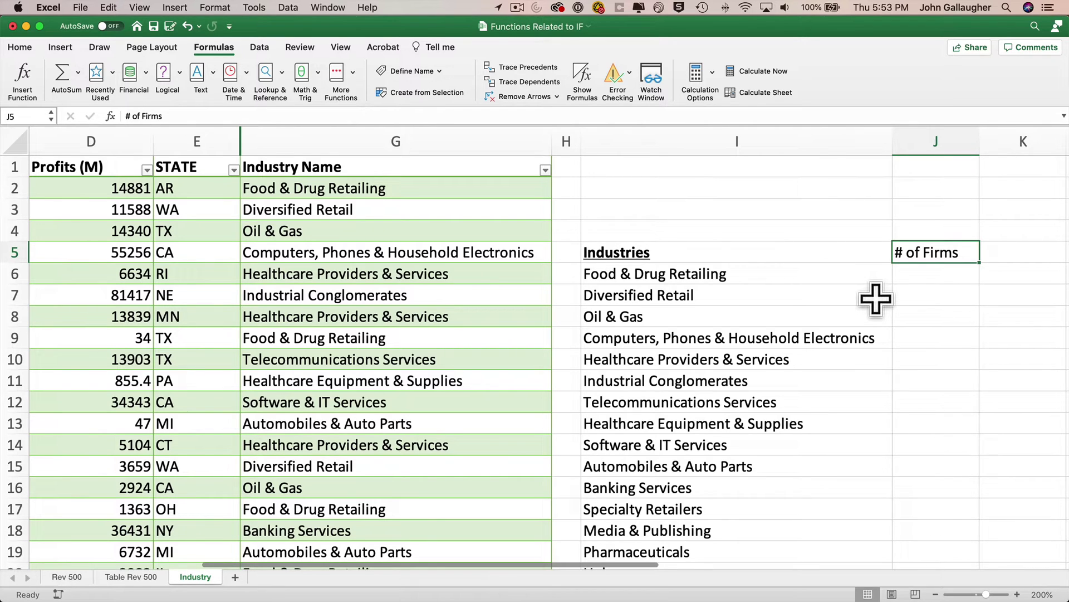
{"action": "key", "text": "super+b"}
{"action": "key", "text": "super+u"}
{"action": "key", "text": "Return"}
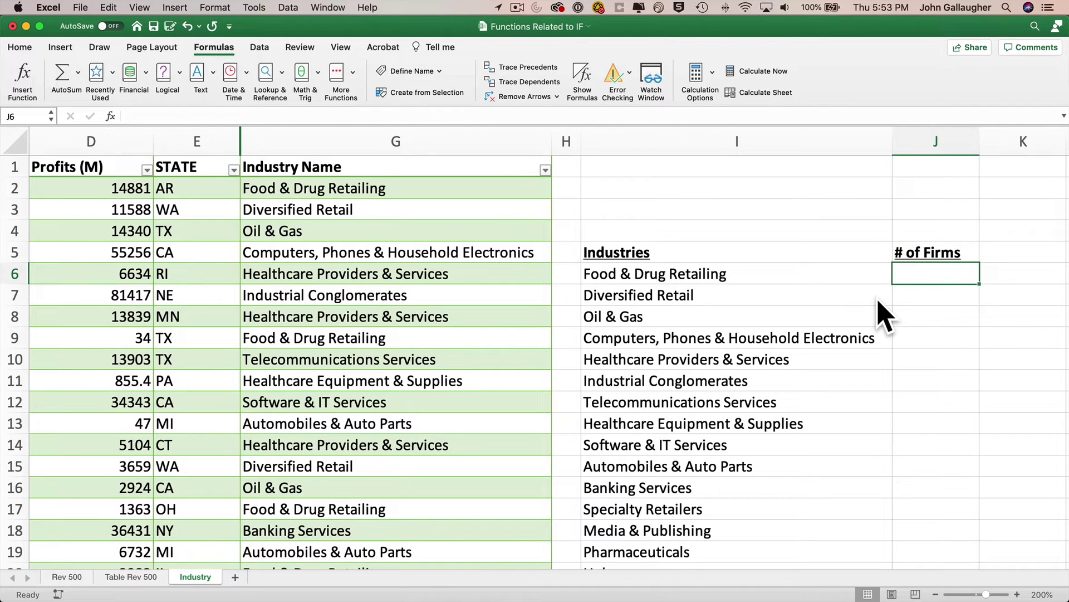
{"action": "type", "text": "="}
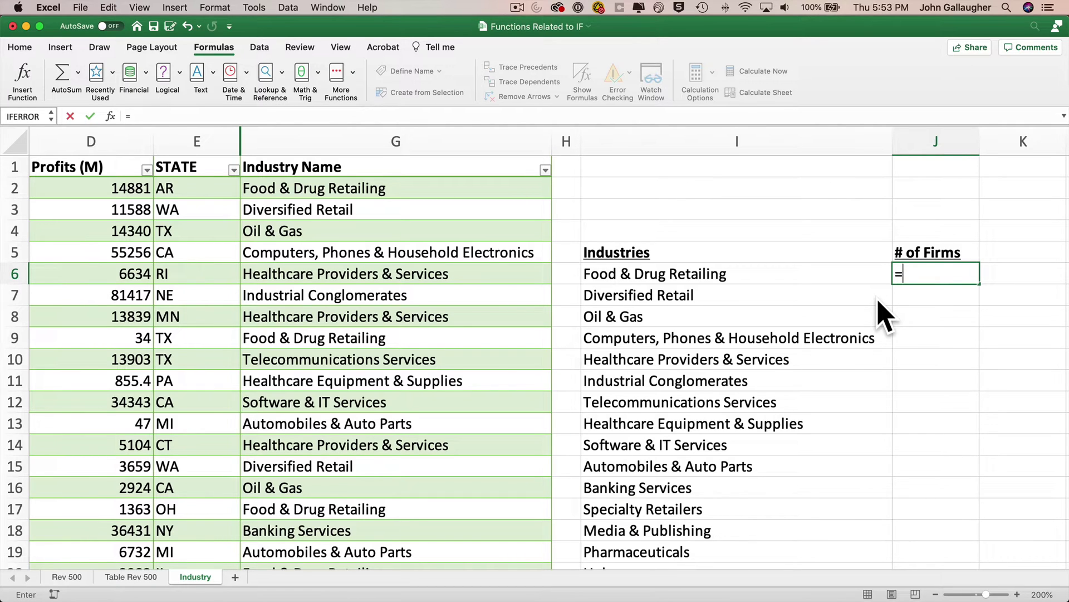
{"action": "type", "text": "COUNTIF"}
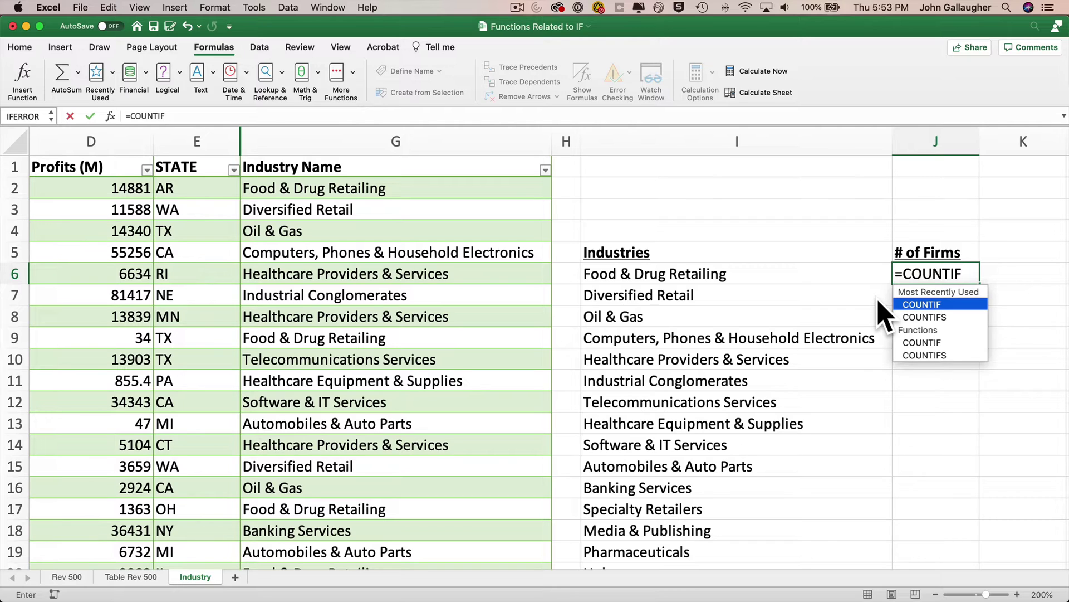
{"action": "type", "text": "("}
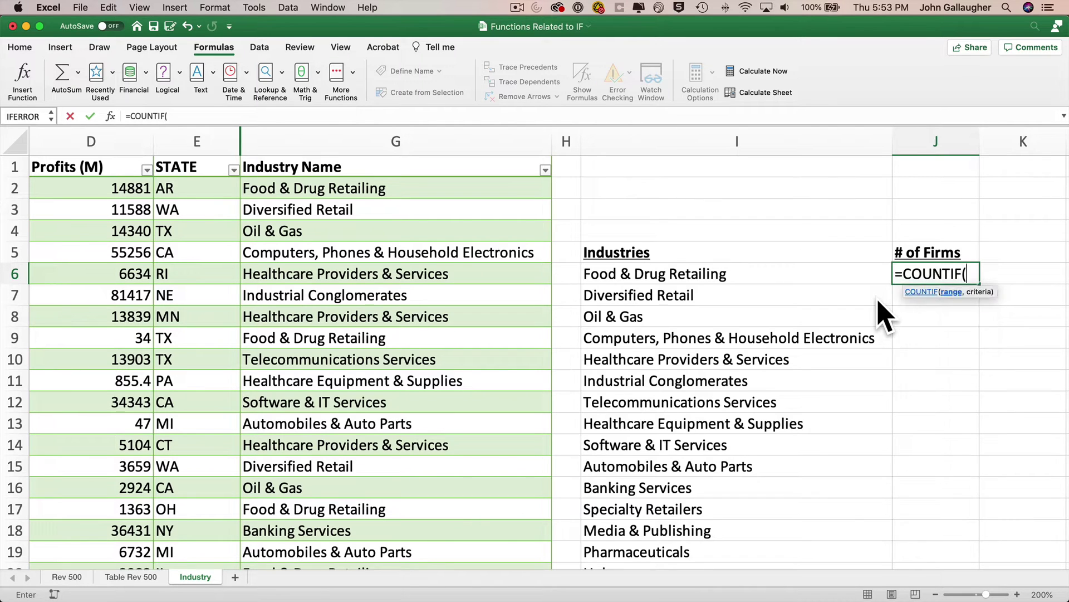
- Complete =COUNTIF(Table14[Industry Name],I6) in J6, giving 14 Food & Drug Retailing firms
{"action": "left_click", "coordinate": [110, 116]}
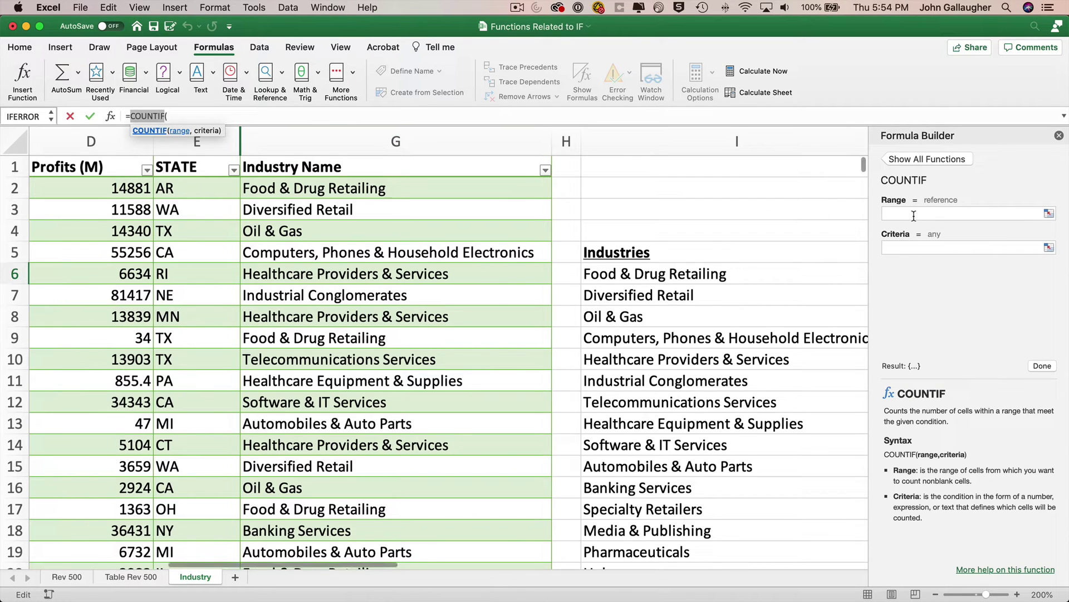
{"action": "left_click", "coordinate": [914, 215]}
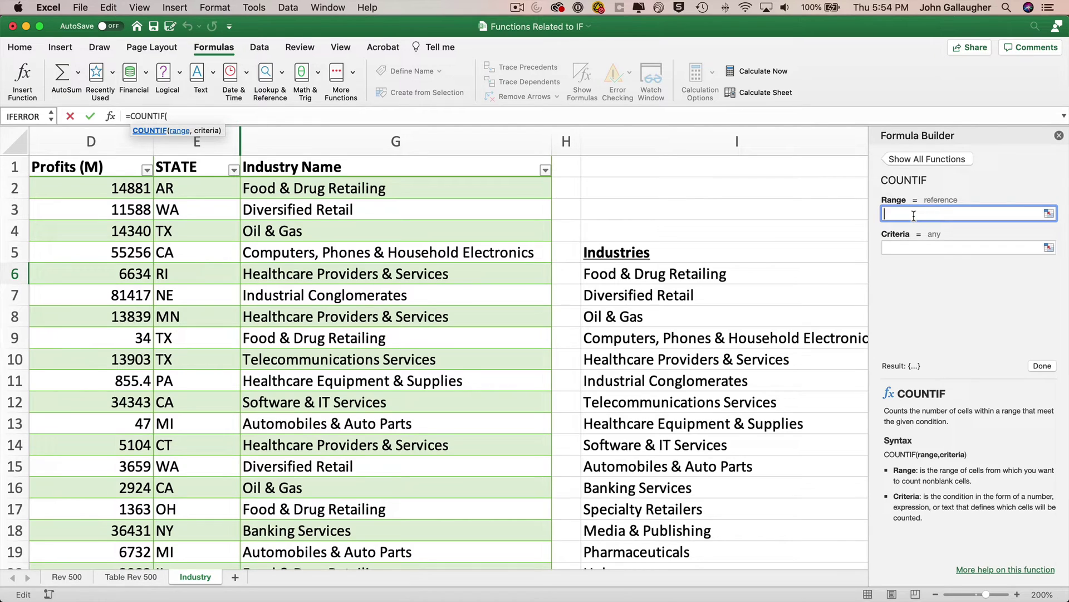
{"action": "left_click", "coordinate": [432, 159]}
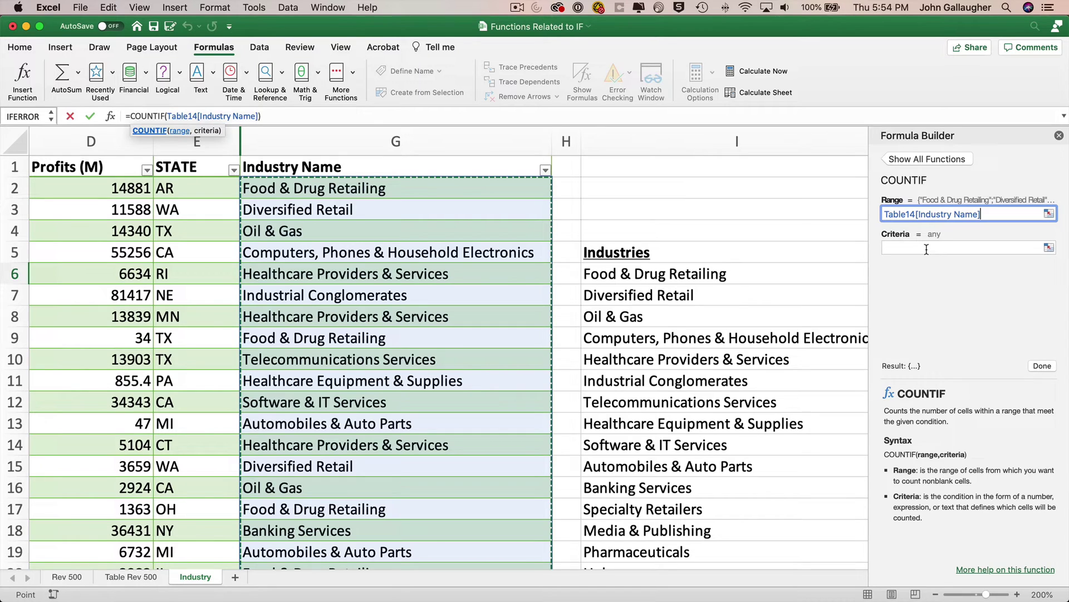
{"action": "left_click", "coordinate": [926, 249]}
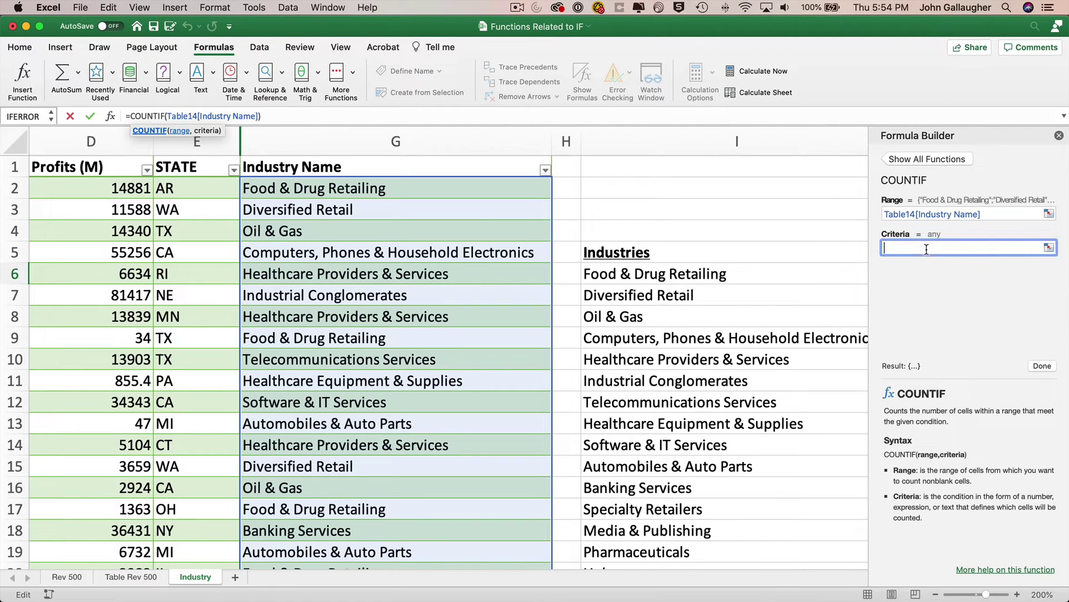
{"action": "left_click", "coordinate": [774, 271]}
{"action": "scroll", "coordinate": [774, 271], "scroll_direction": "right", "scroll_amount": 5}
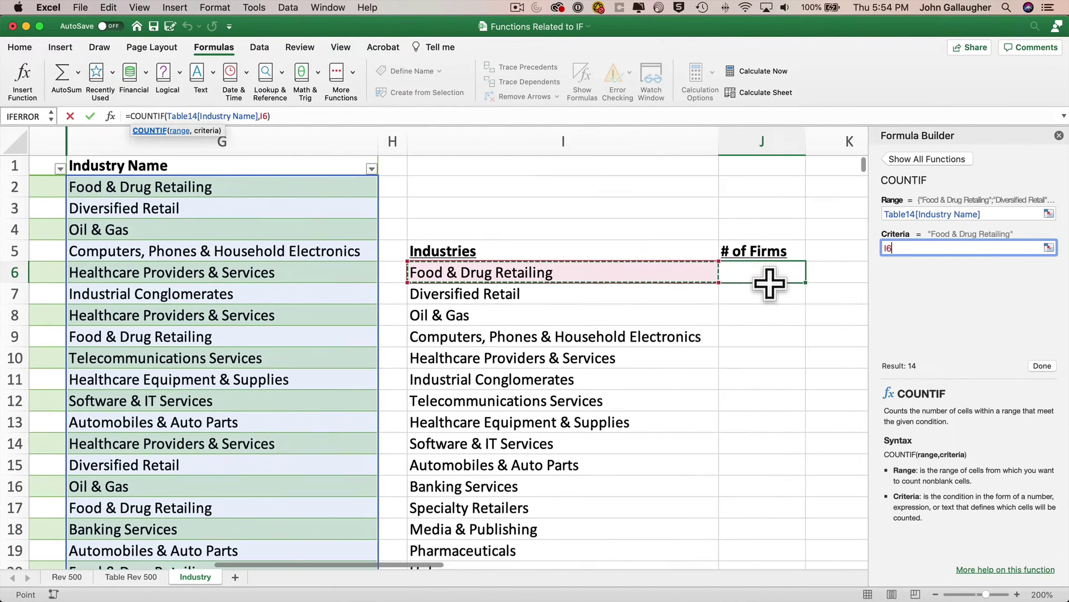
{"action": "left_click", "coordinate": [1042, 365]}
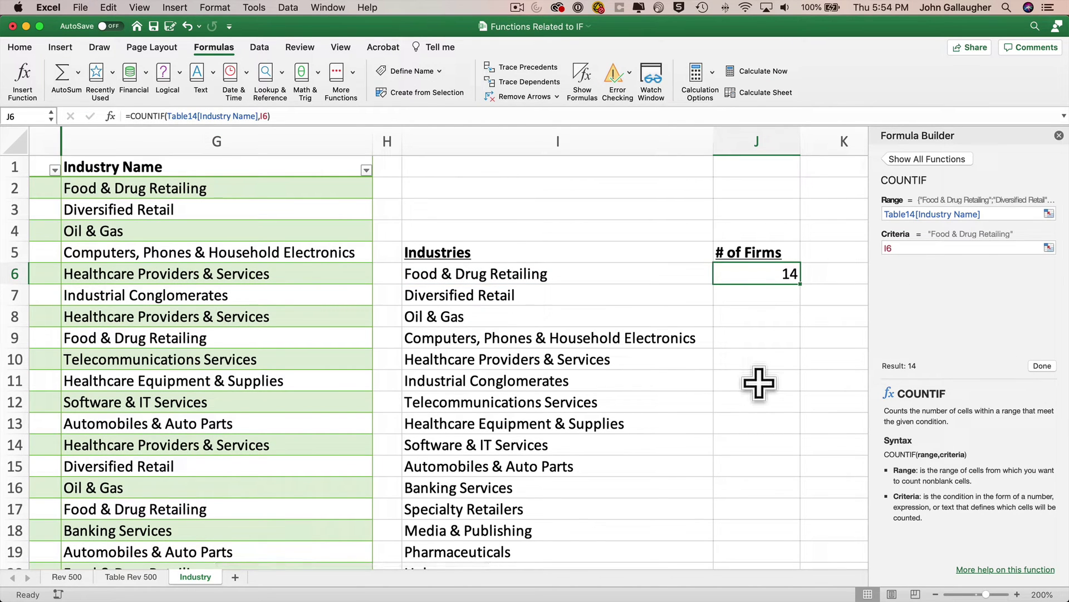
{"action": "left_click", "coordinate": [641, 286]}
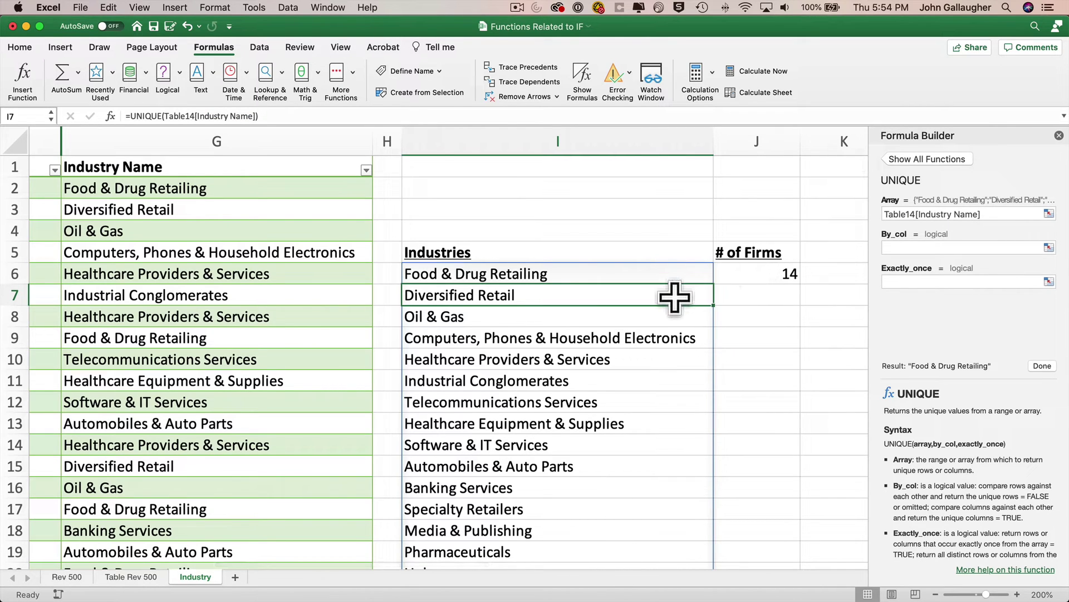
- Inspect cells of the spilled Industries list, cancelling an attempt to edit one
{"action": "left_click", "coordinate": [658, 319]}
{"action": "left_click", "coordinate": [650, 356]}
{"action": "left_click", "coordinate": [630, 277]}
{"action": "double_click", "coordinate": [605, 299]}
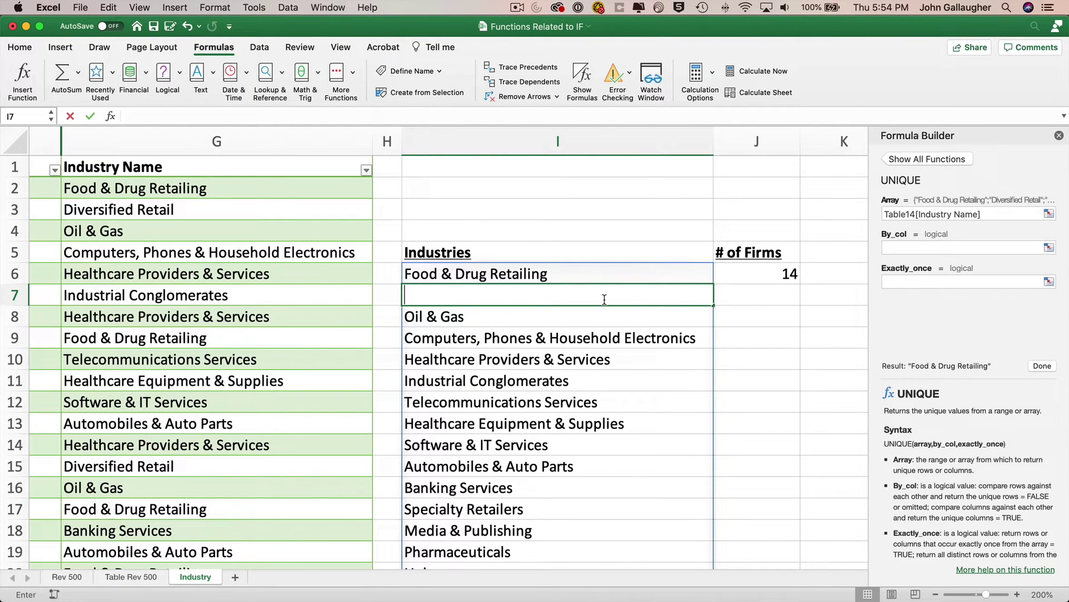
{"action": "key", "text": "Escape"}
{"action": "left_click", "coordinate": [582, 274]}
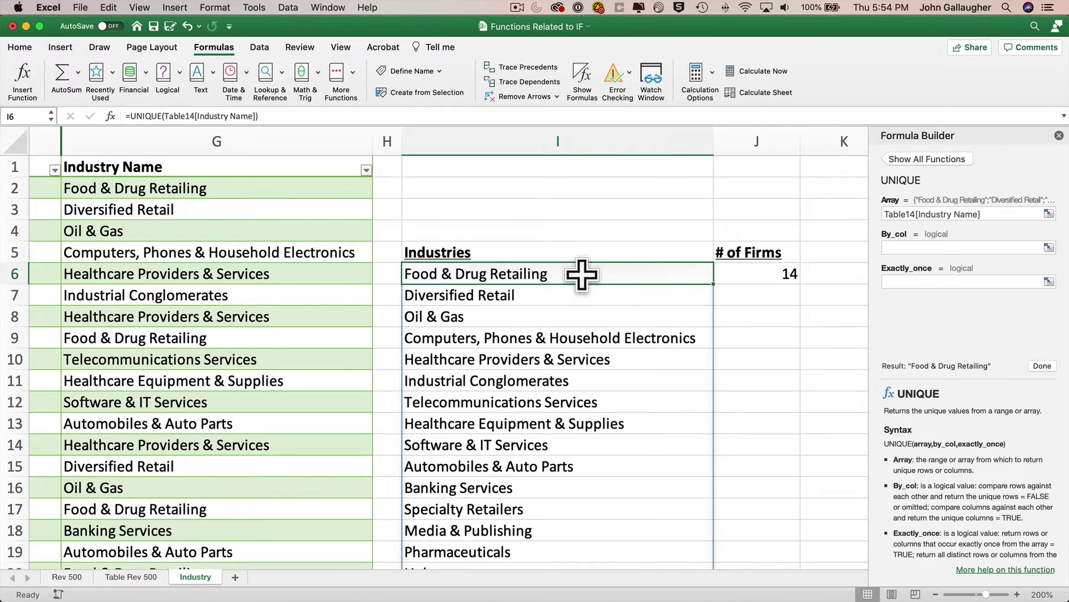
- Fill J6's COUNTIF down column J for every industry and close the Formula Builder
{"action": "left_click", "coordinate": [752, 271]}
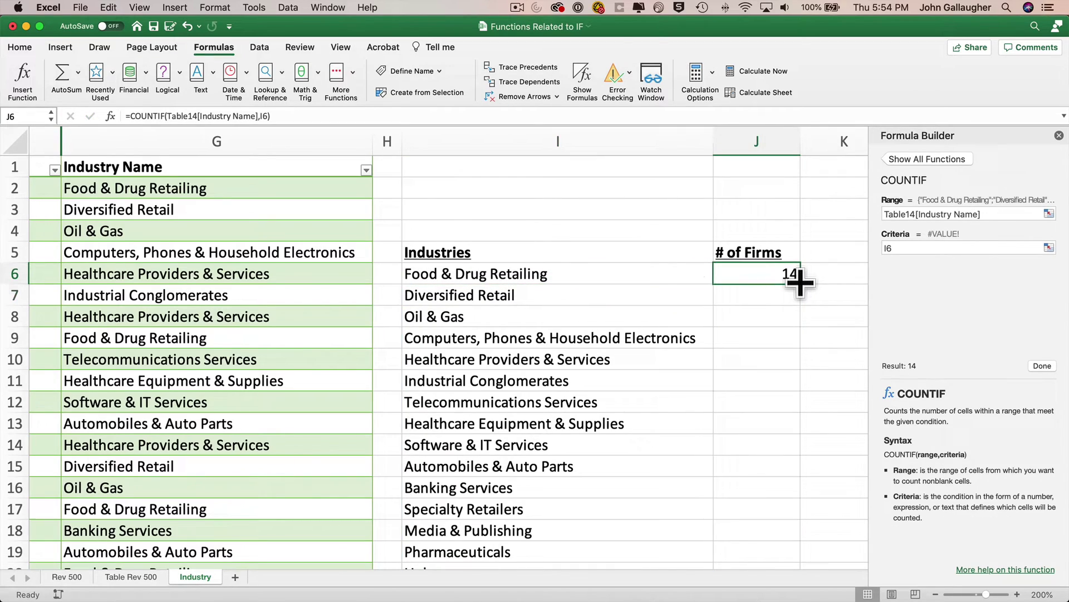
{"action": "double_click", "coordinate": [800, 282]}
{"action": "scroll", "coordinate": [799, 306], "scroll_direction": "down", "scroll_amount": 8}
{"action": "scroll", "coordinate": [800, 306], "scroll_direction": "down", "scroll_amount": 5}
{"action": "scroll", "coordinate": [800, 306], "scroll_direction": "up", "scroll_amount": 15}
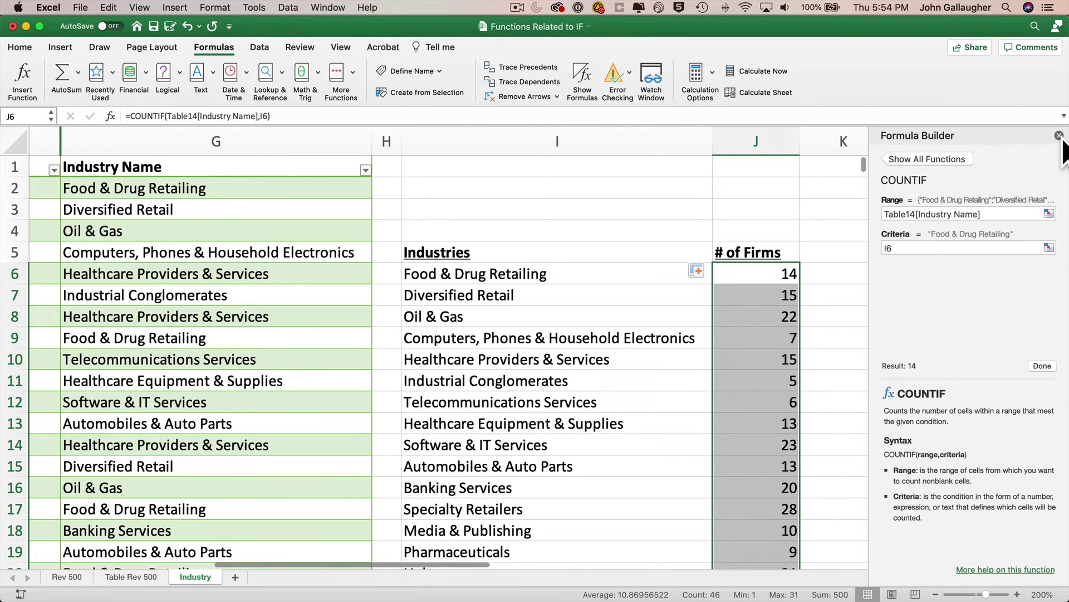
{"action": "left_click", "coordinate": [1058, 136]}
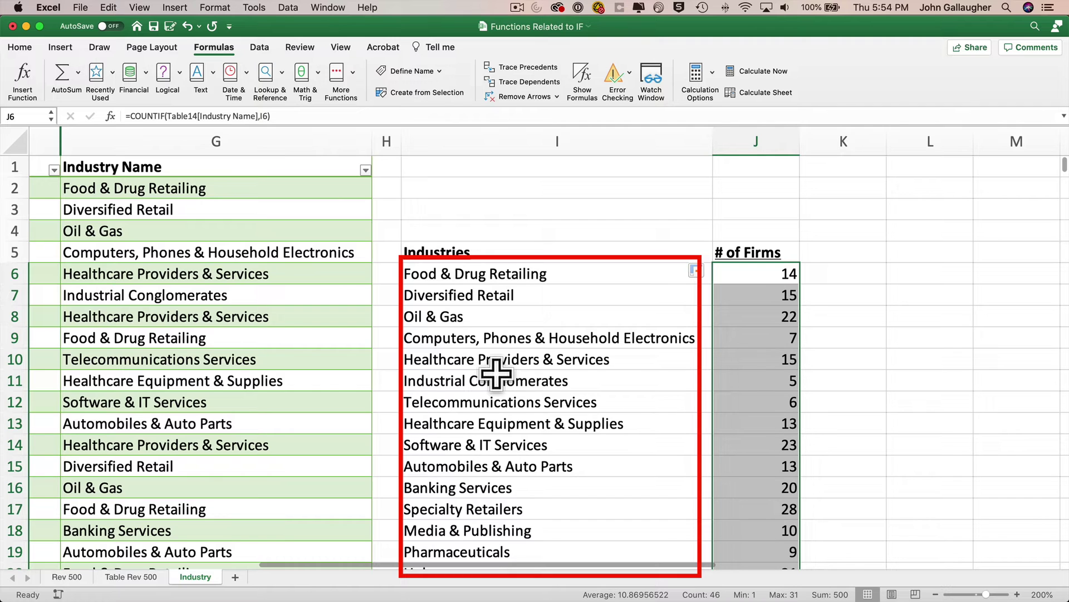
{"action": "scroll", "coordinate": [496, 373], "scroll_direction": "left", "scroll_amount": 3}
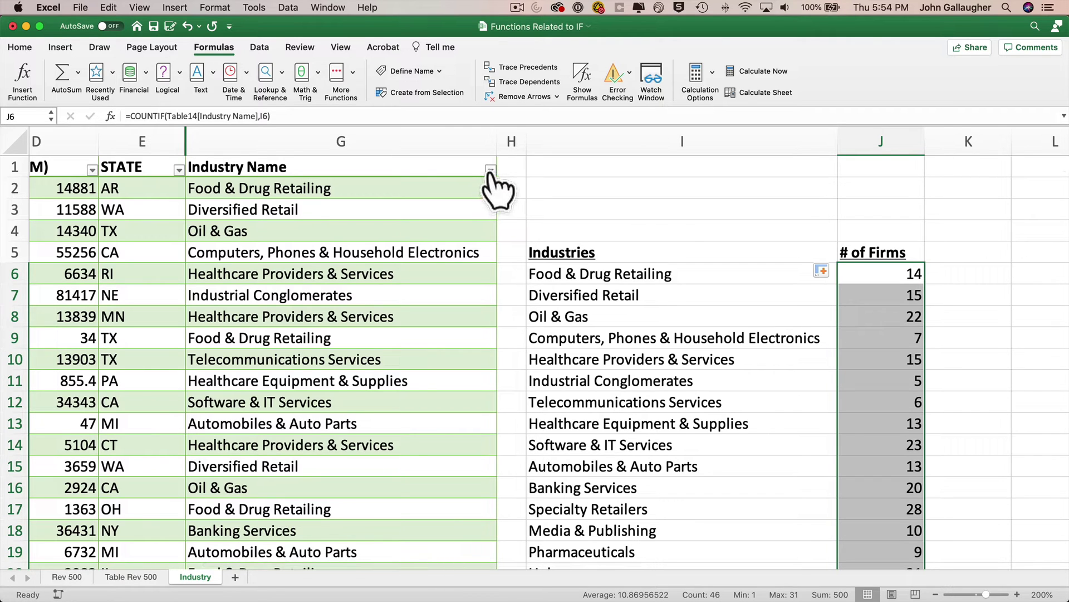
- Sort the firms table A to Z by Industry Name
{"action": "left_click", "coordinate": [490, 171]}
{"action": "left_click", "coordinate": [544, 213]}
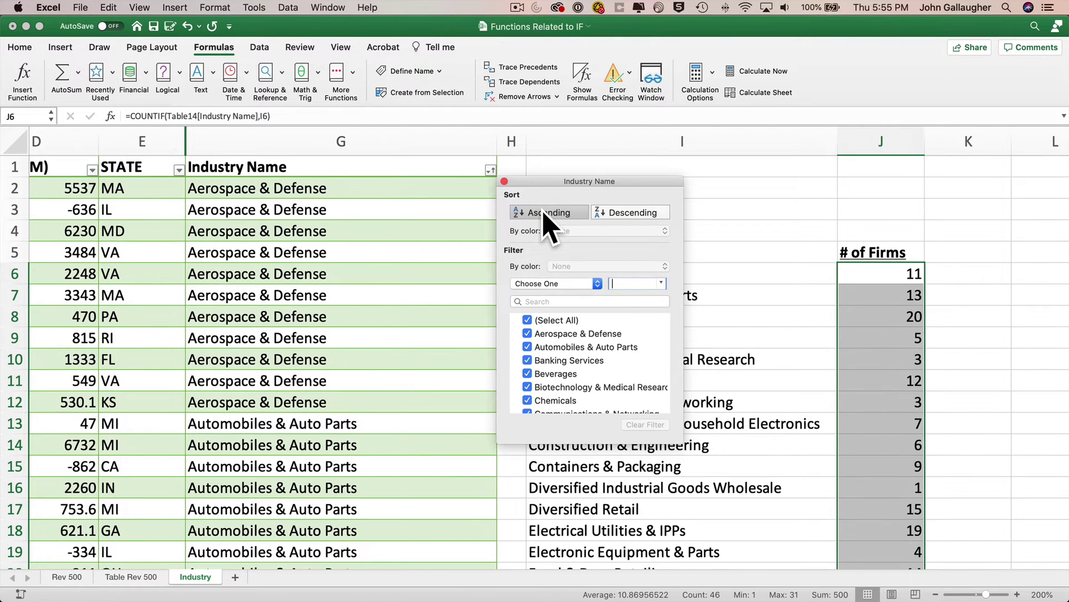
{"action": "left_click", "coordinate": [504, 181]}
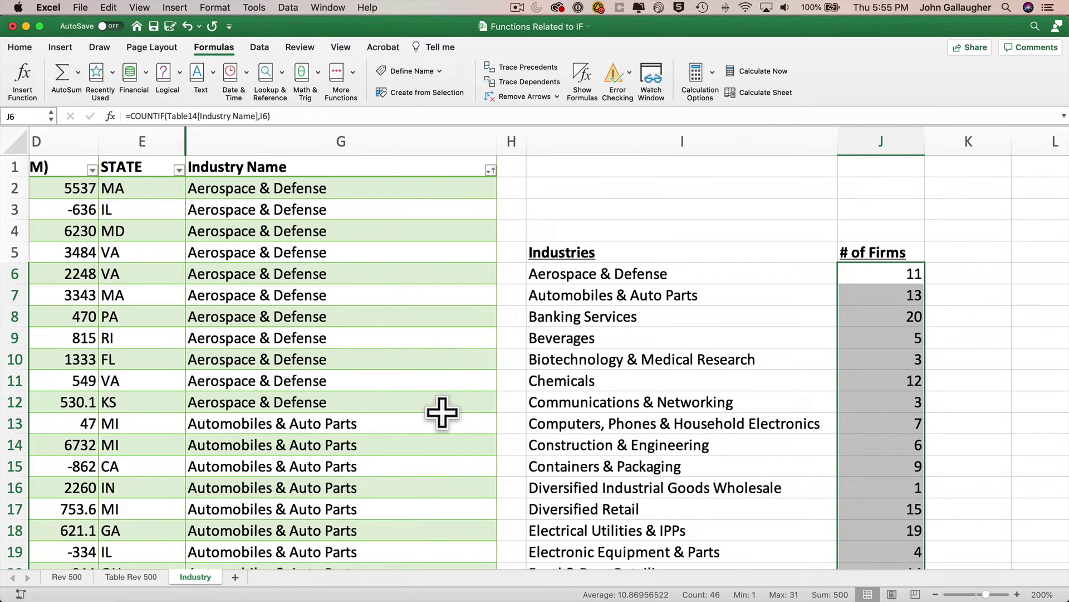
- Select the table rows from G25 up to row 2
{"action": "scroll", "coordinate": [442, 412], "scroll_direction": "down", "scroll_amount": 5}
{"action": "scroll", "coordinate": [441, 412], "scroll_direction": "down", "scroll_amount": 4}
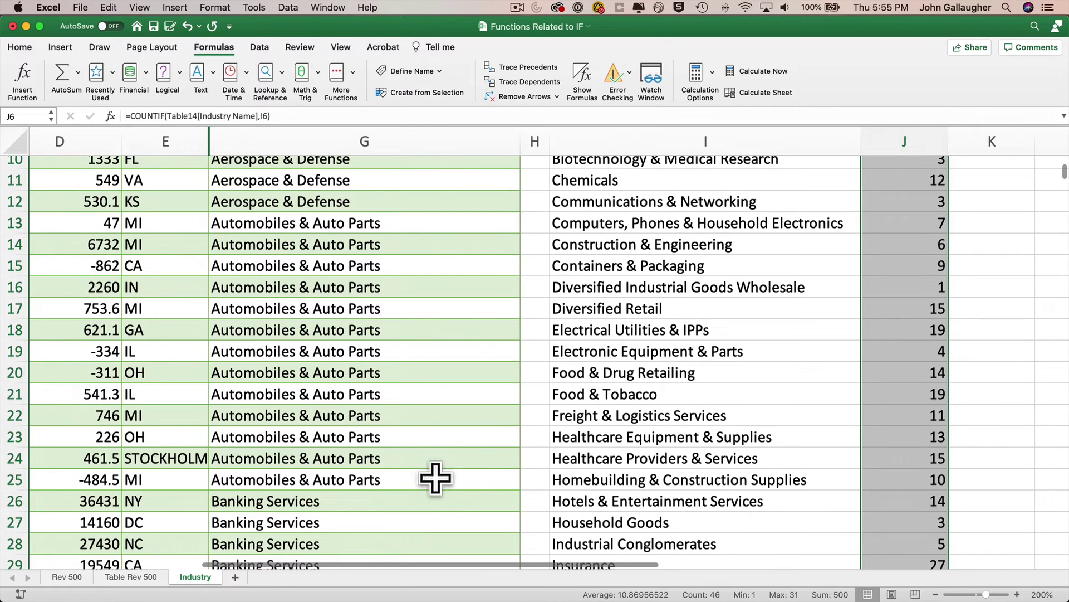
{"action": "left_click", "coordinate": [435, 478]}
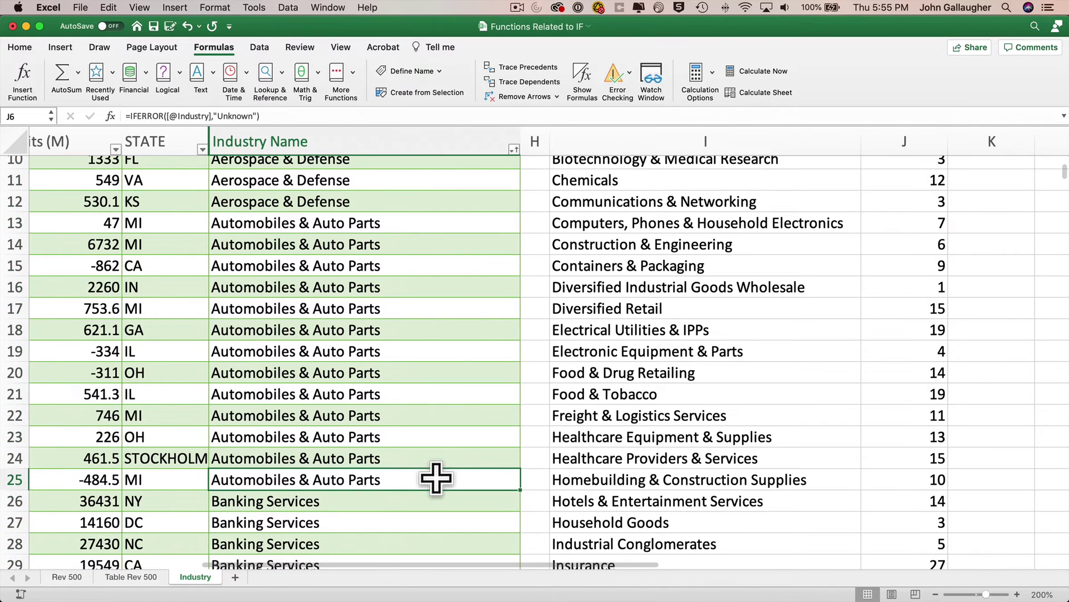
{"action": "left_click_drag", "start_coordinate": [436, 477], "coordinate": [10, 200]}
{"action": "scroll", "coordinate": [95, 203], "scroll_direction": "left", "scroll_amount": 5}
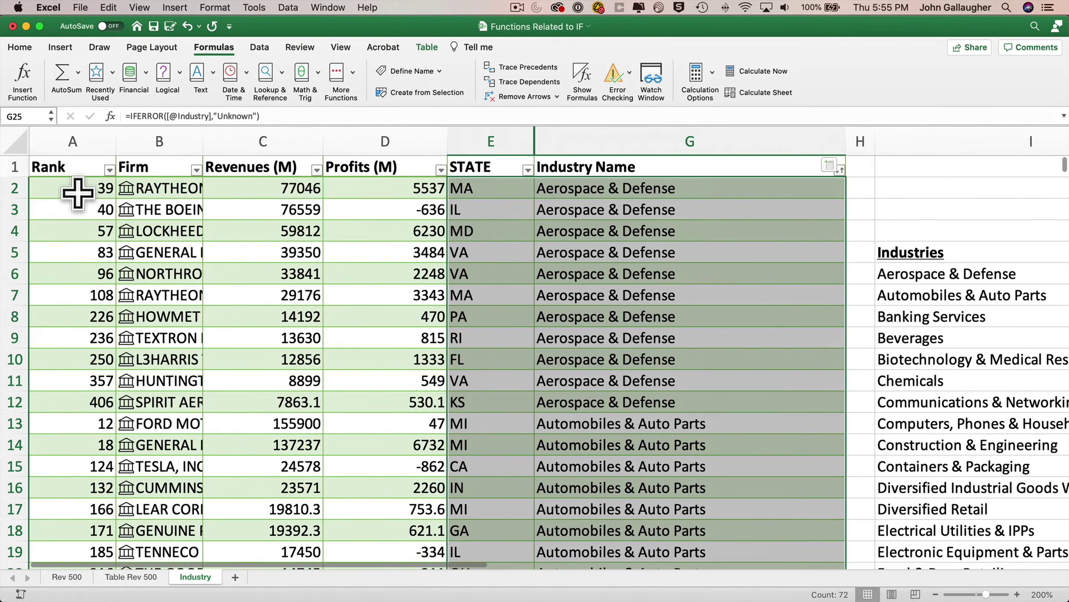
{"action": "left_click", "coordinate": [76, 200], "text": "shift"}
{"action": "left_click", "coordinate": [69, 185], "text": "shift"}
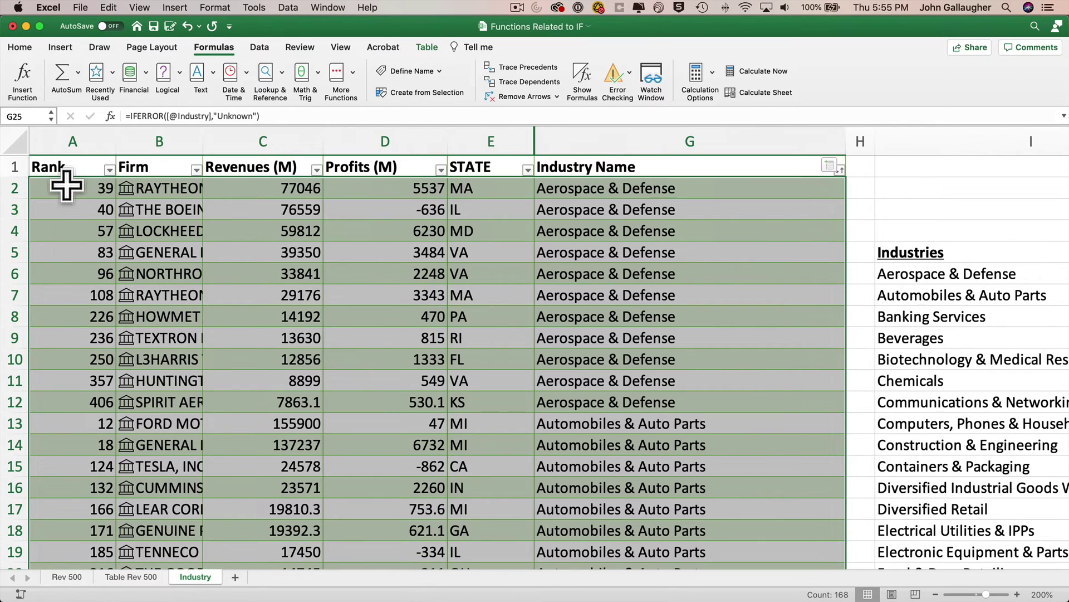
{"action": "right_click", "coordinate": [87, 192]}
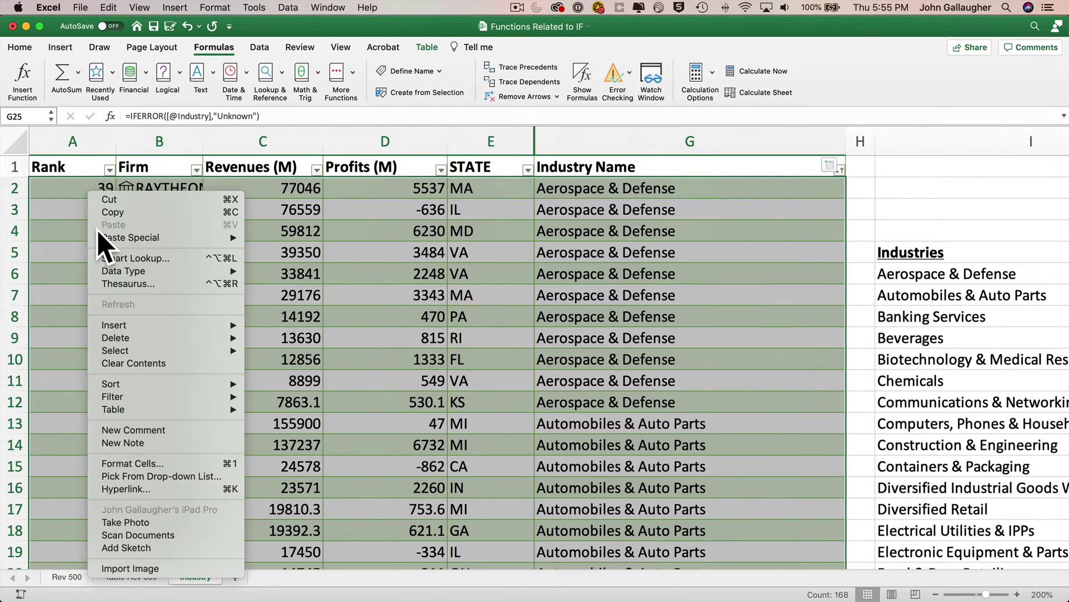
{"action": "mouse_move", "coordinate": [226, 337]}
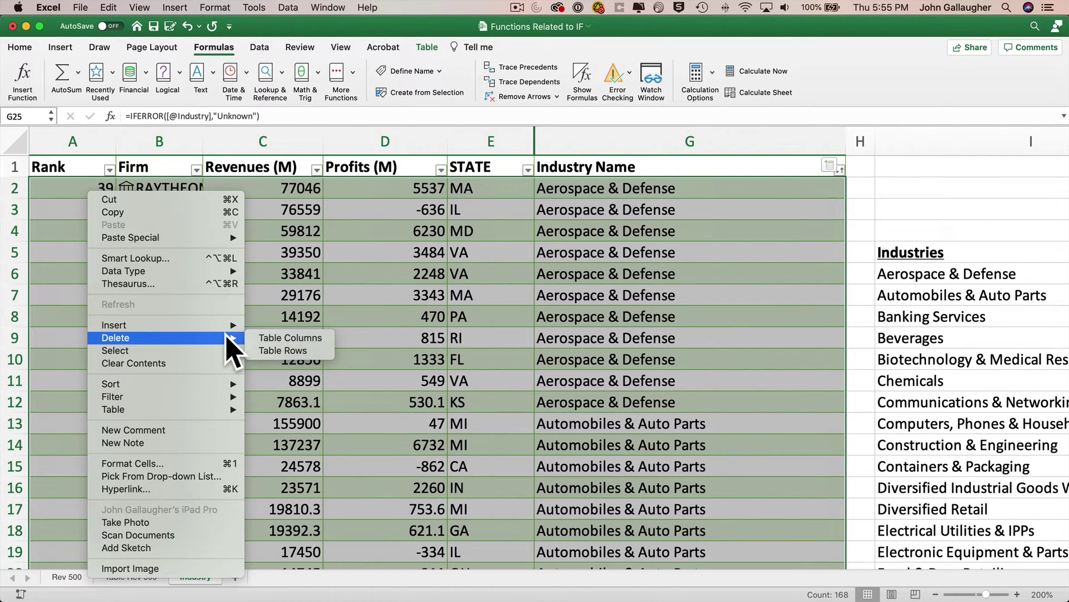
{"action": "left_click", "coordinate": [287, 351]}
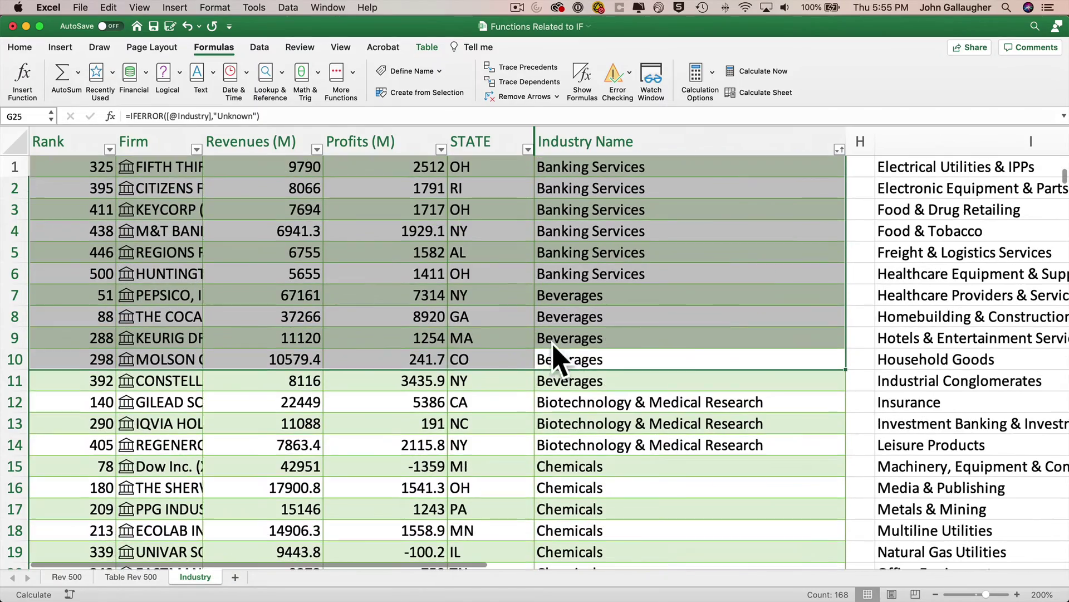
{"action": "scroll", "coordinate": [867, 336], "scroll_direction": "right", "scroll_amount": 10}
{"action": "scroll", "coordinate": [866, 336], "scroll_direction": "up", "scroll_amount": 5}
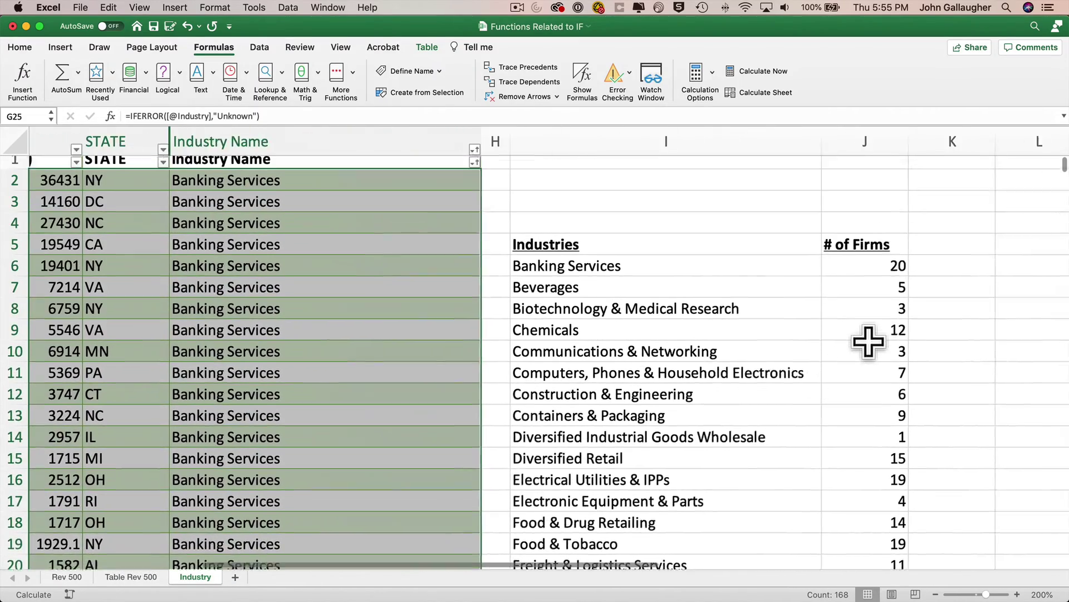
{"action": "scroll", "coordinate": [852, 375], "scroll_direction": "down", "scroll_amount": 3}
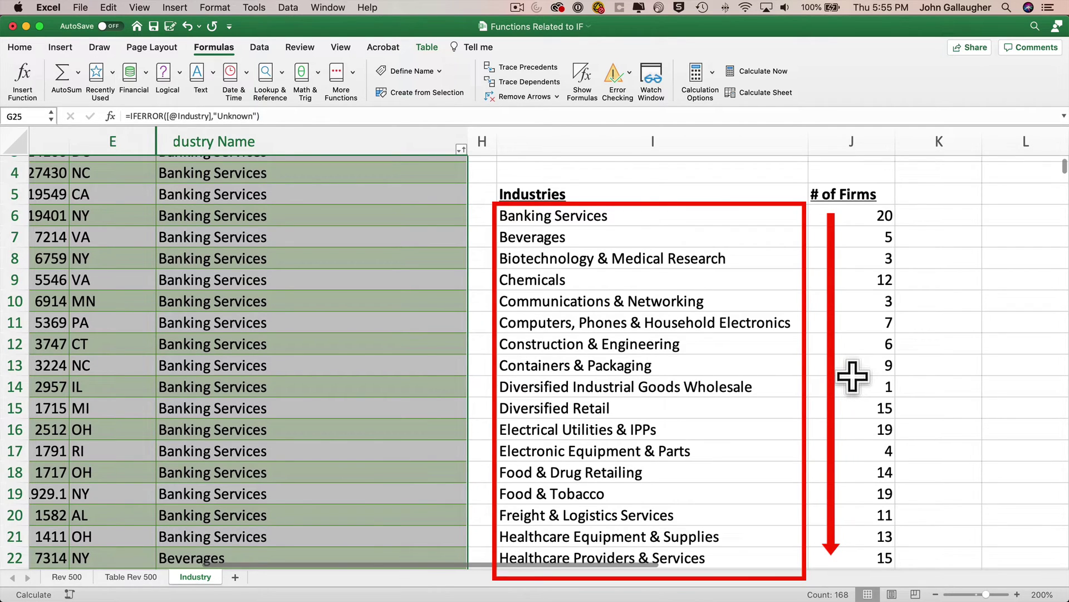
{"action": "scroll", "coordinate": [852, 376], "scroll_direction": "down", "scroll_amount": 12}
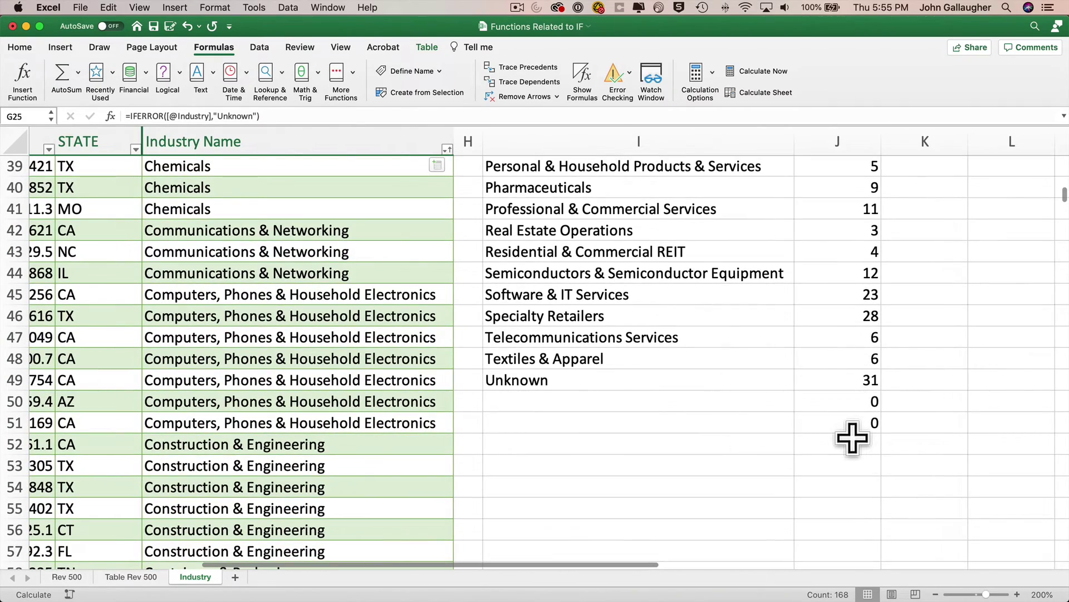
{"action": "left_click_drag", "start_coordinate": [850, 400], "coordinate": [851, 429]}
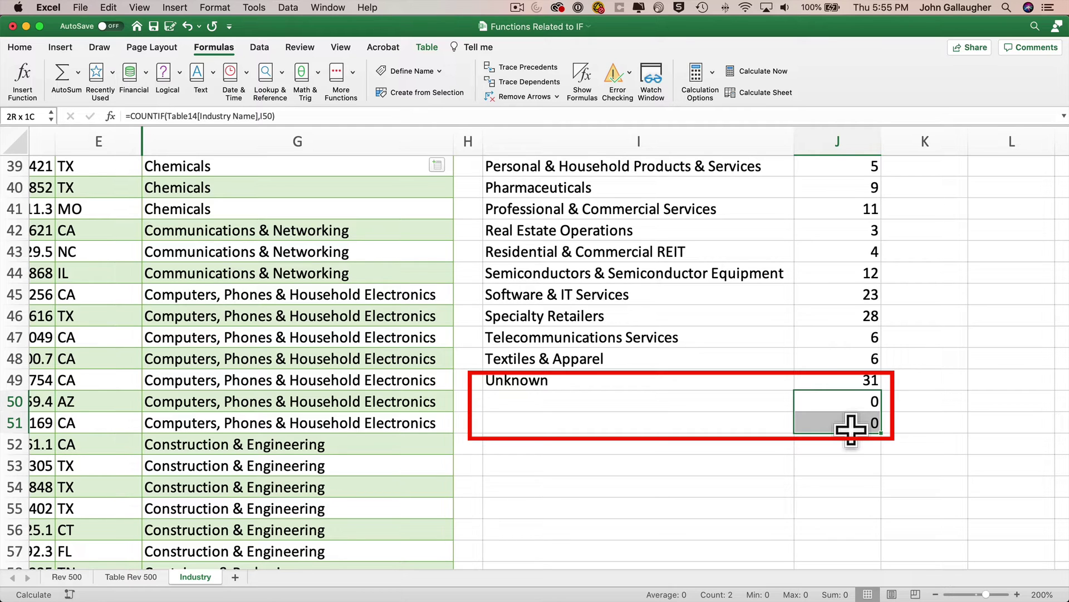
{"action": "scroll", "coordinate": [845, 334], "scroll_direction": "up", "scroll_amount": 15}
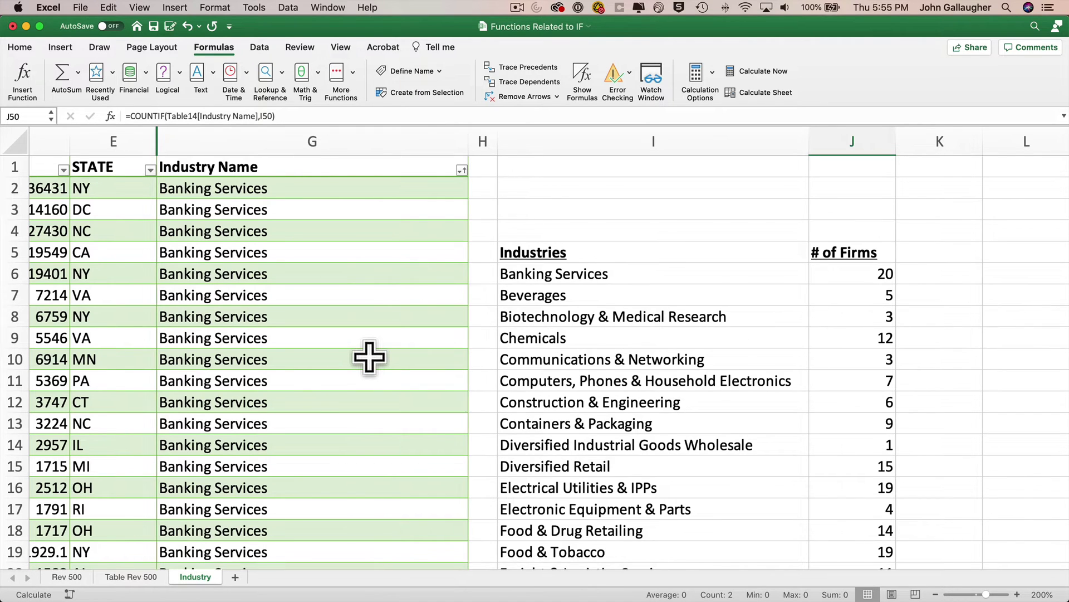
- Undo the industry sort and re-sort the firms table by Rank, smallest first
{"action": "key", "text": "super+z"}
{"action": "key", "text": "super+z"}
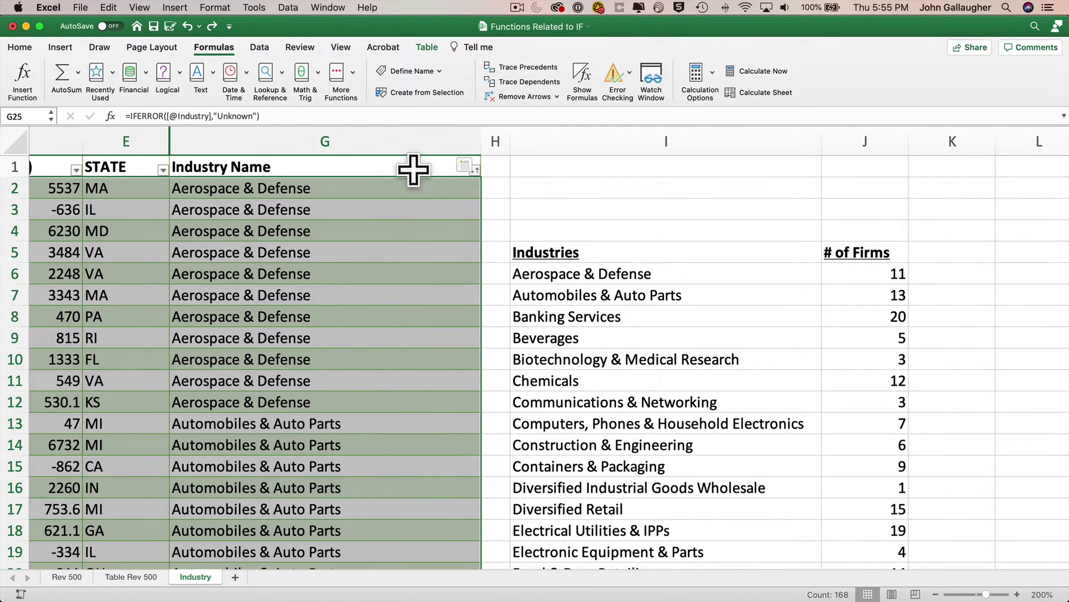
{"action": "scroll", "coordinate": [289, 189], "scroll_direction": "left", "scroll_amount": 10}
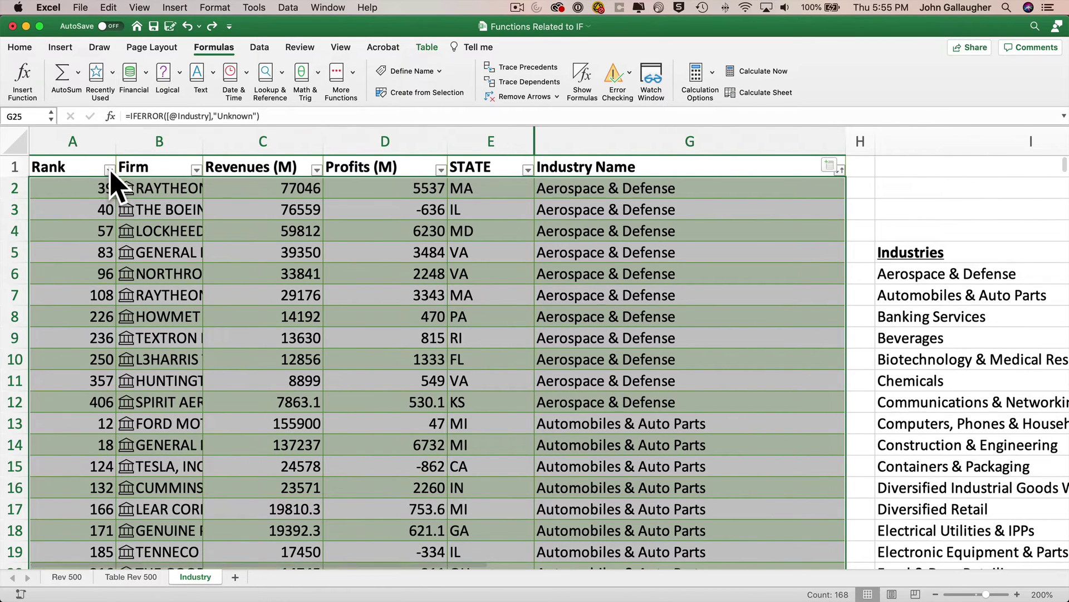
{"action": "left_click", "coordinate": [109, 170]}
{"action": "left_click", "coordinate": [170, 212]}
{"action": "left_click", "coordinate": [123, 181]}
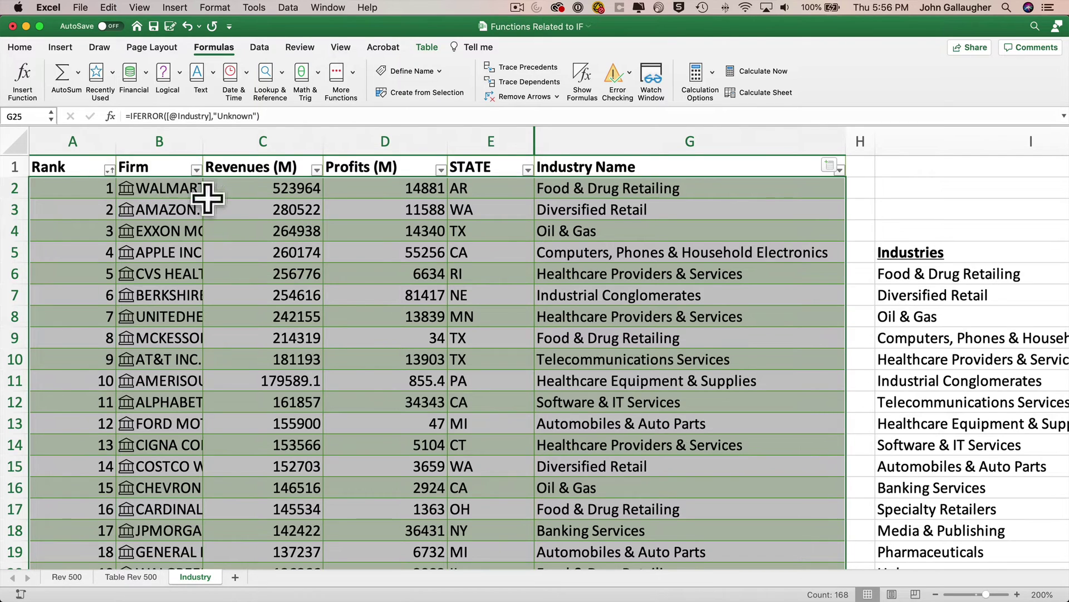
{"action": "scroll", "coordinate": [426, 266], "scroll_direction": "right", "scroll_amount": 5}
{"action": "scroll", "coordinate": [427, 266], "scroll_direction": "right", "scroll_amount": 6}
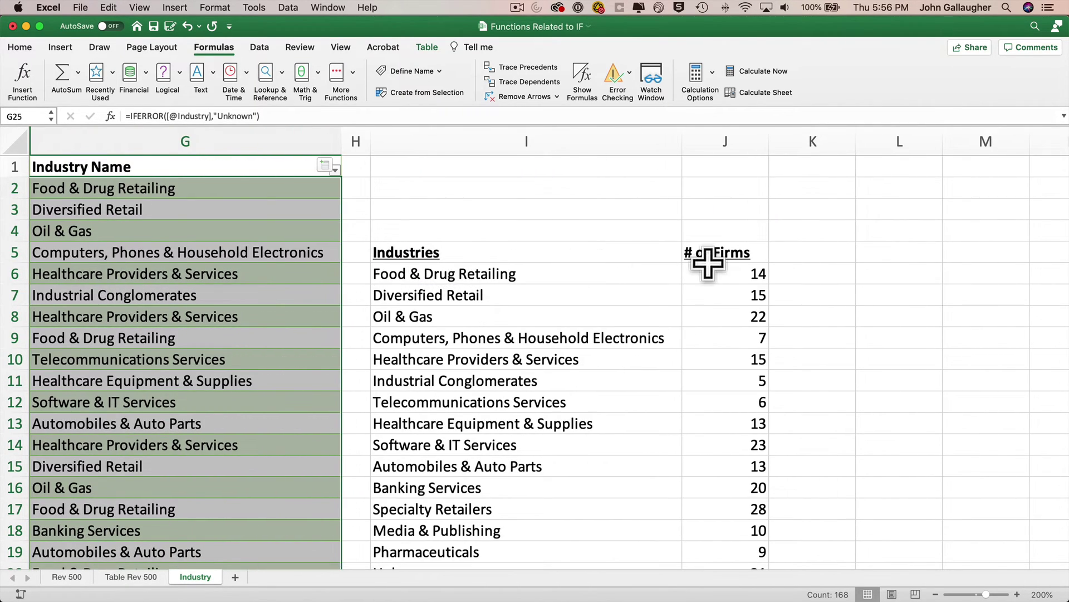
- Clear the count formulas in J7:J51, keeping only J6's count of 14
{"action": "left_click", "coordinate": [732, 270]}
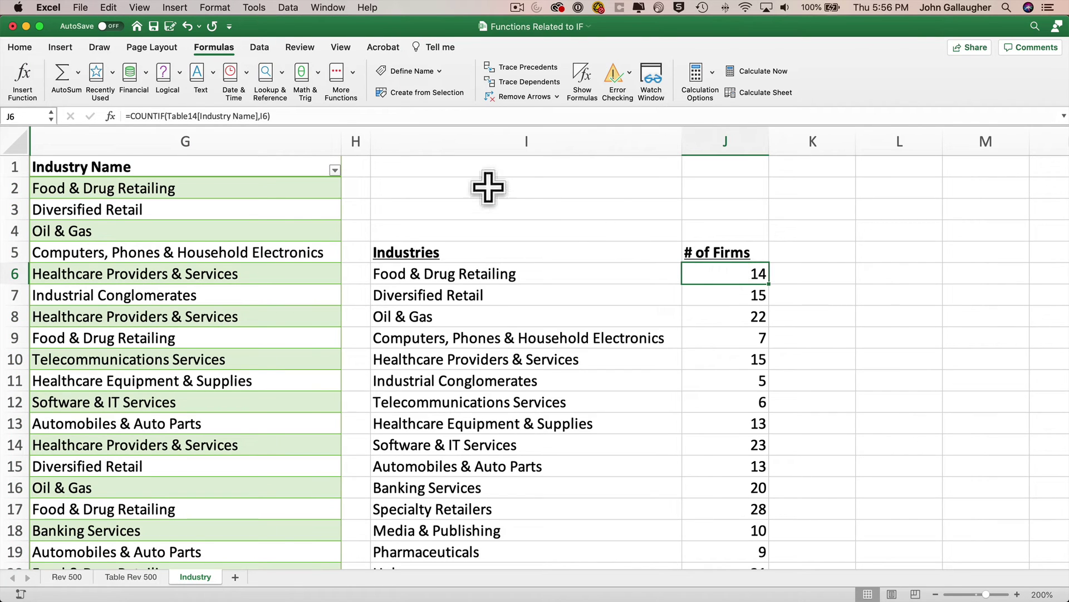
{"action": "left_click", "coordinate": [288, 116]}
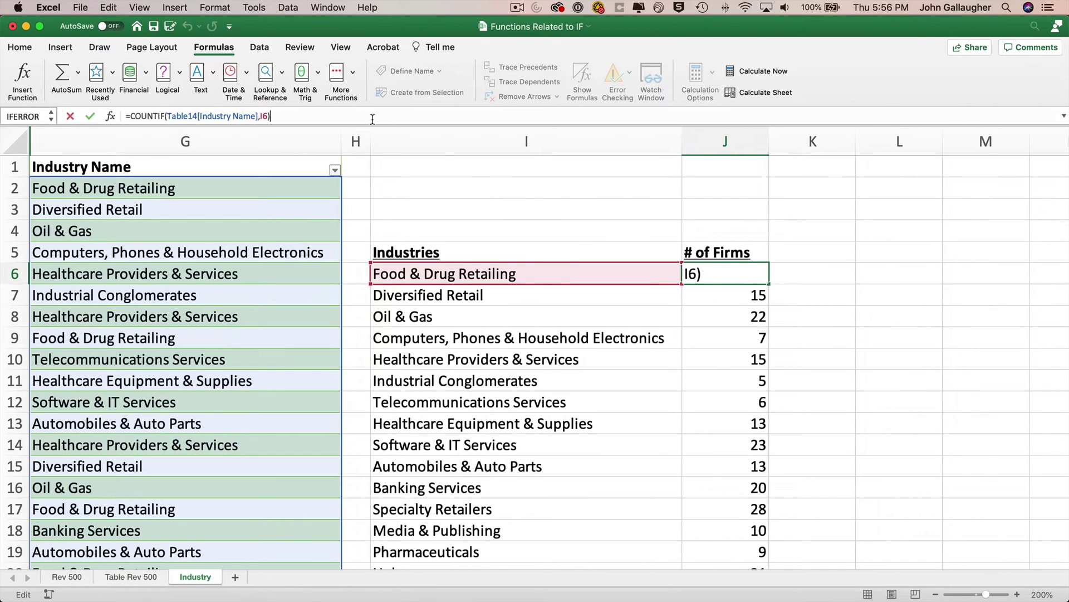
{"action": "key", "text": "Return"}
{"action": "scroll", "coordinate": [733, 437], "scroll_direction": "down", "scroll_amount": 11}
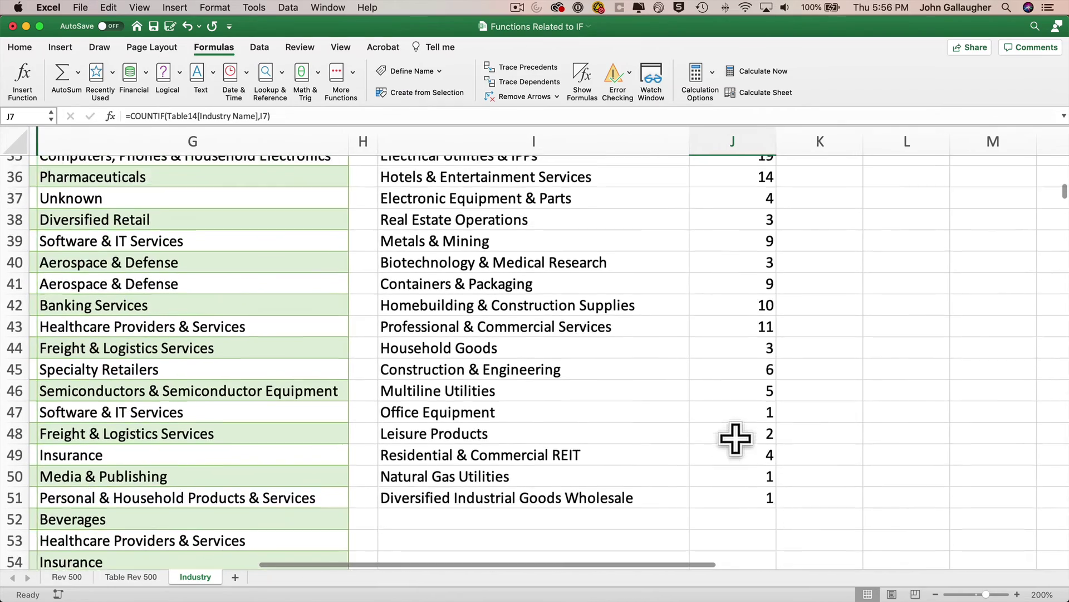
{"action": "scroll", "coordinate": [736, 438], "scroll_direction": "down", "scroll_amount": 2}
{"action": "left_click", "coordinate": [747, 409], "text": "shift"}
{"action": "right_click", "coordinate": [757, 416]}
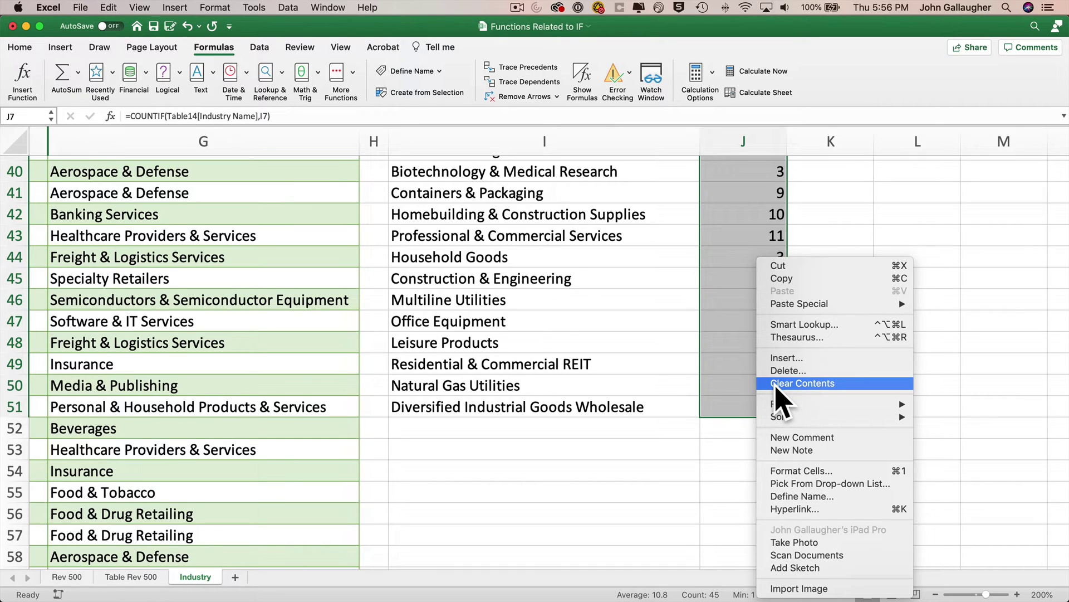
{"action": "left_click", "coordinate": [802, 383]}
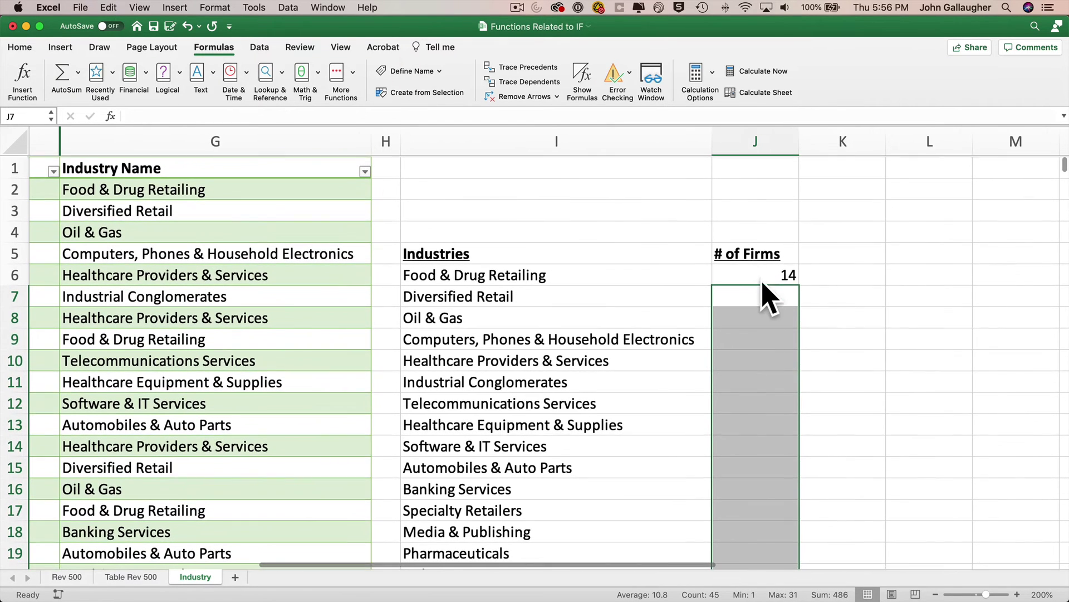
{"action": "scroll", "coordinate": [771, 284], "scroll_direction": "down", "scroll_amount": 1}
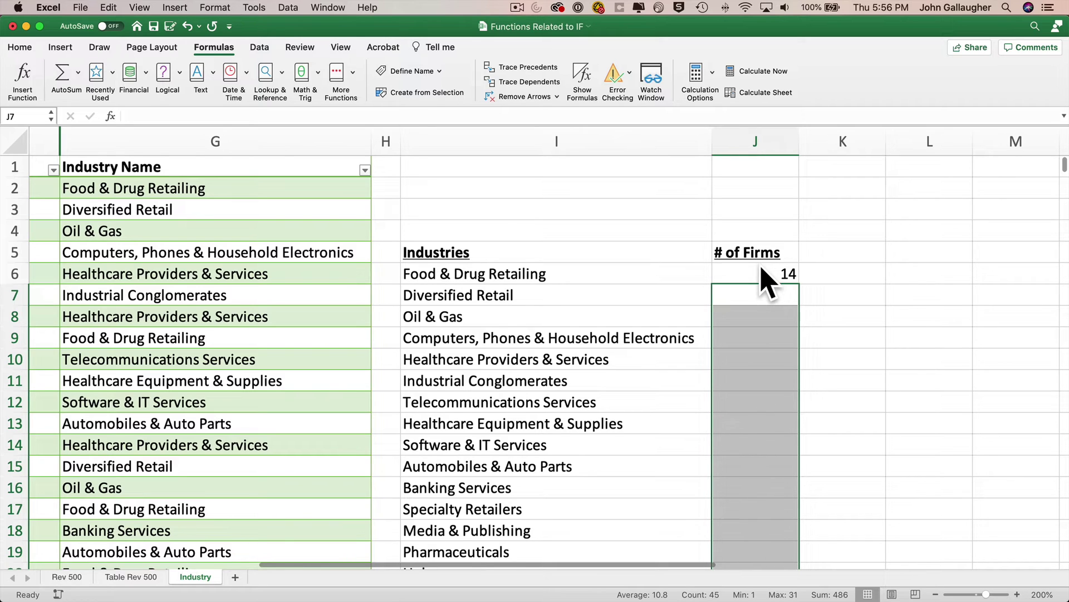
- Change J6 to =COUNTIF(Table14[Industry Name],I6#) so counts spill down to row 51
{"action": "left_click", "coordinate": [762, 274]}
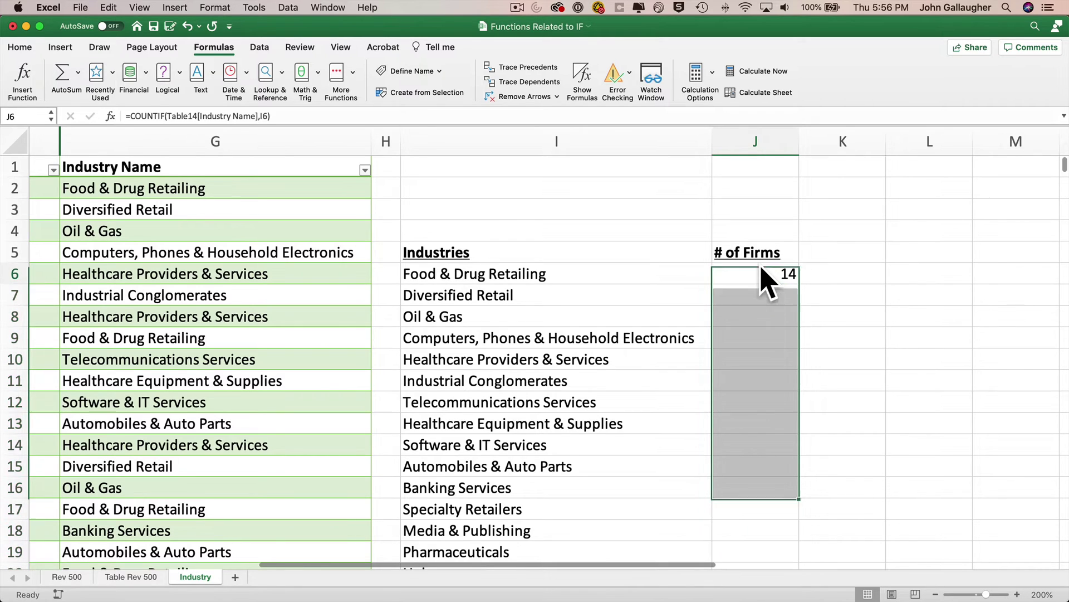
{"action": "left_click", "coordinate": [287, 115]}
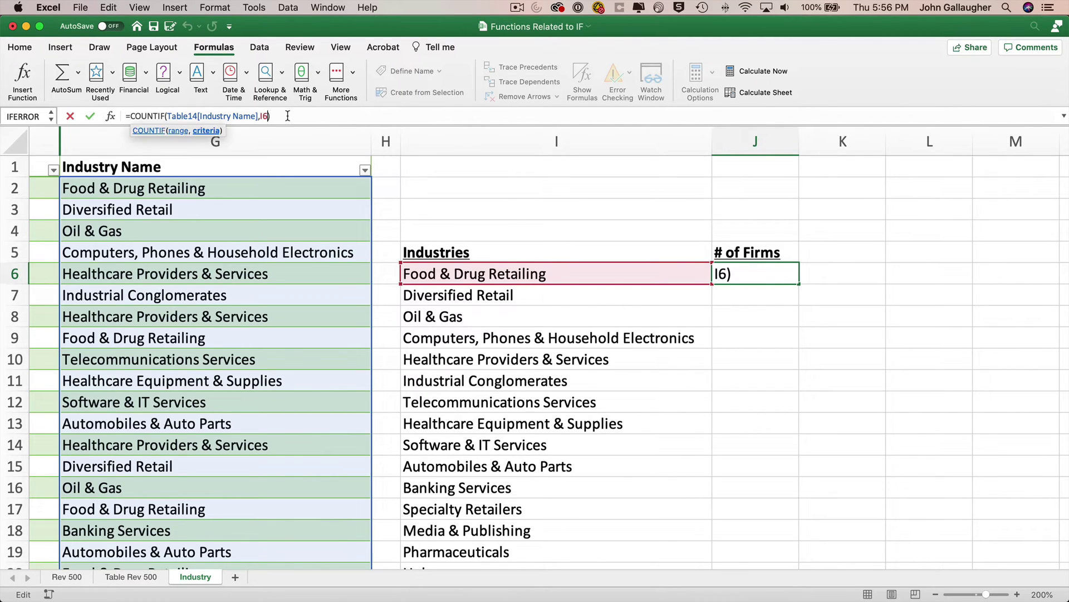
{"action": "type", "text": "#"}
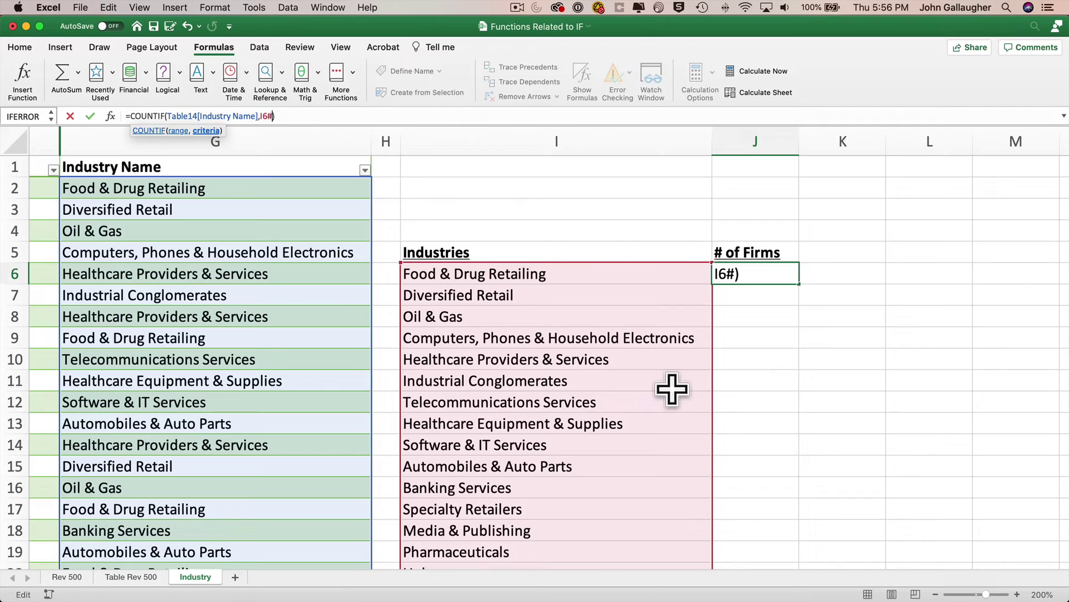
{"action": "scroll", "coordinate": [697, 339], "scroll_direction": "down", "scroll_amount": 11}
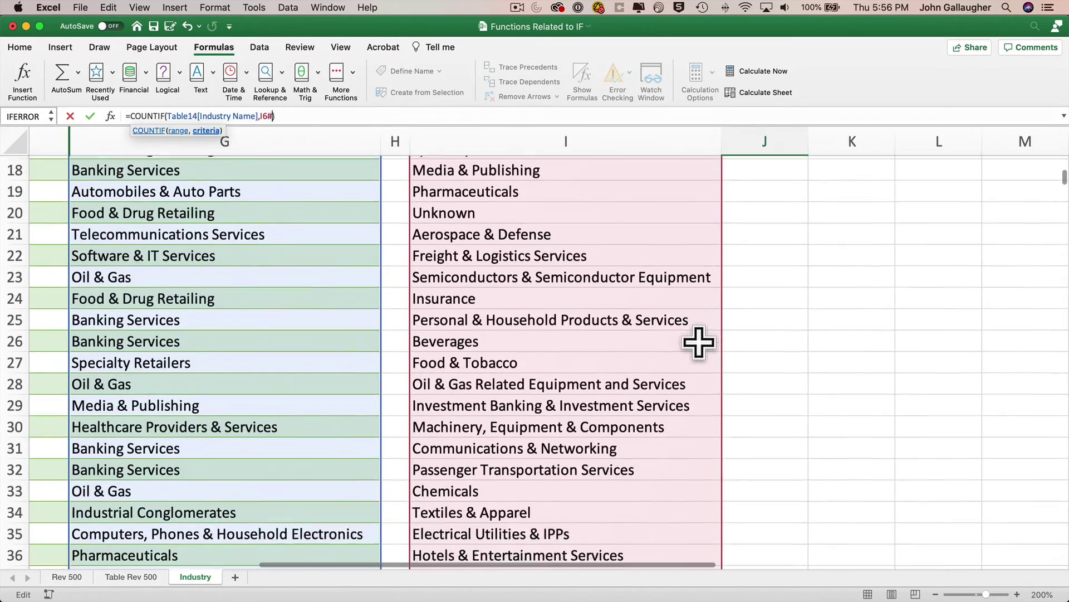
{"action": "scroll", "coordinate": [698, 341], "scroll_direction": "up", "scroll_amount": 11}
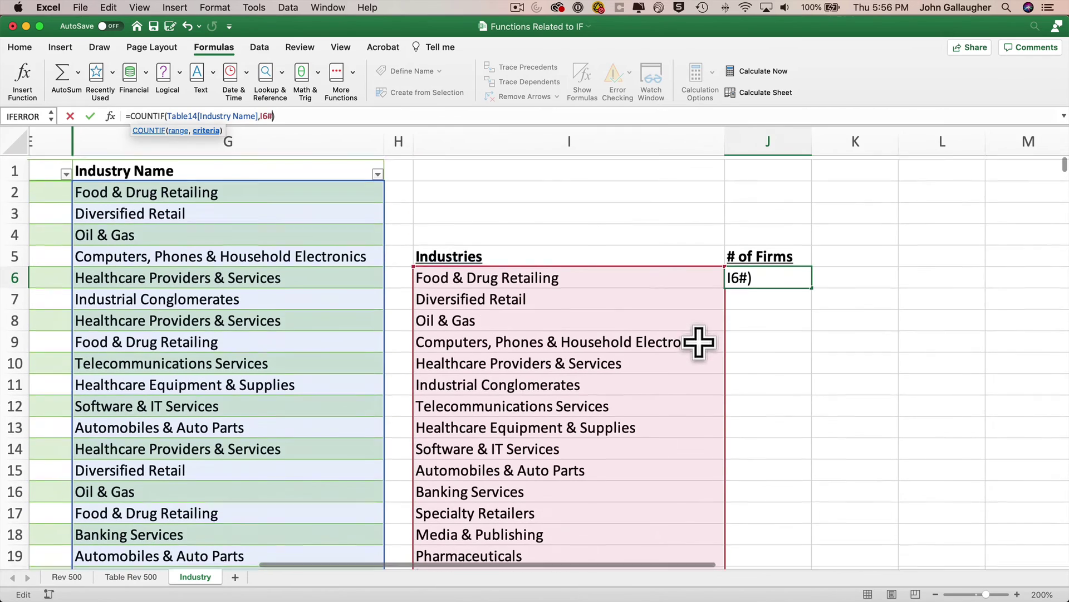
{"action": "key", "text": "Return"}
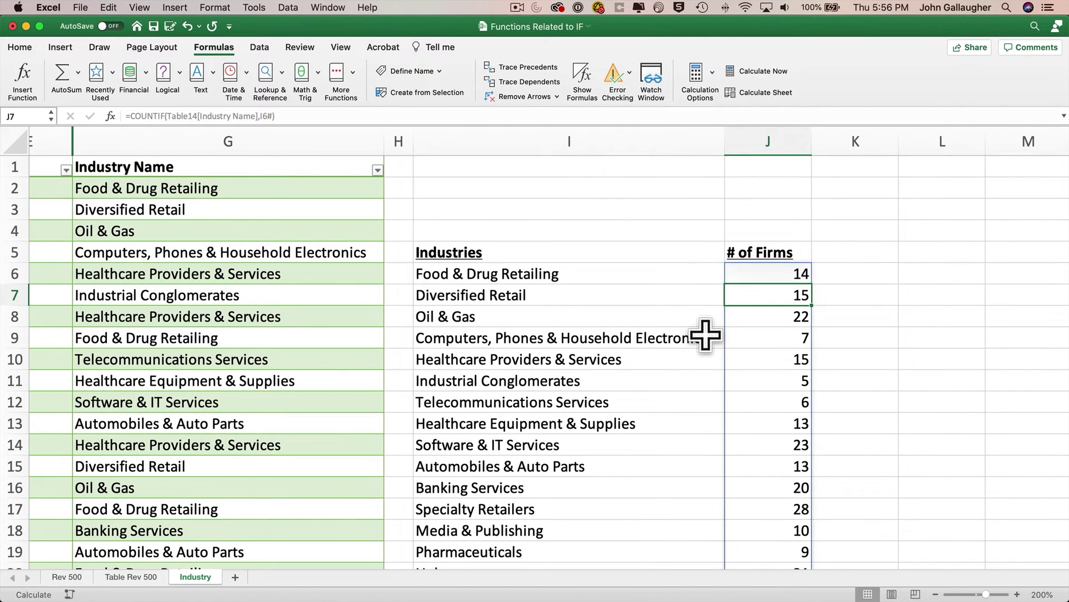
{"action": "scroll", "coordinate": [704, 335], "scroll_direction": "down", "scroll_amount": 12}
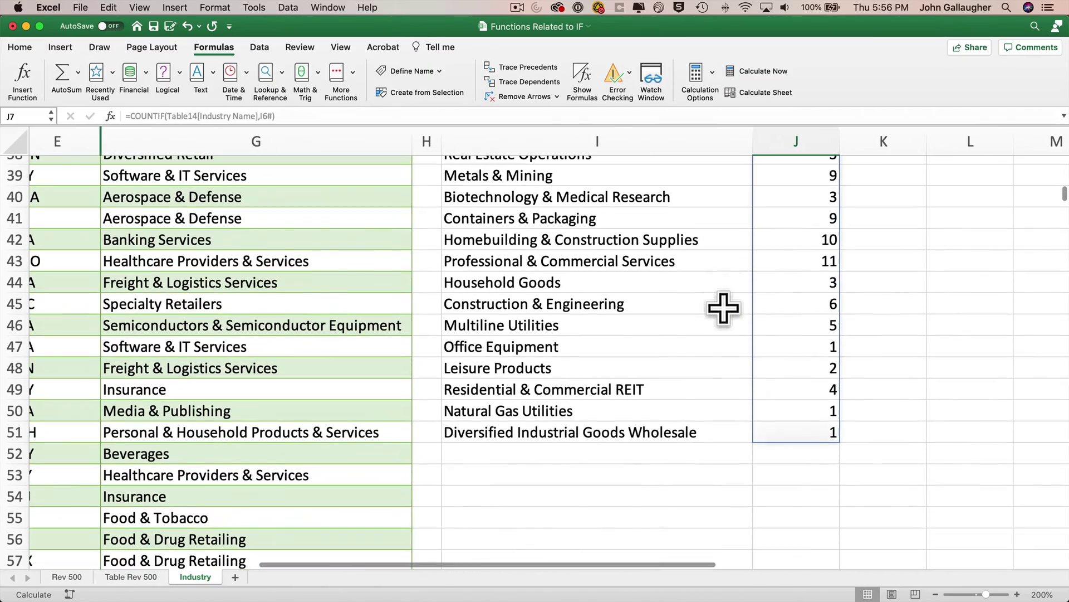
{"action": "scroll", "coordinate": [735, 296], "scroll_direction": "up", "scroll_amount": 12}
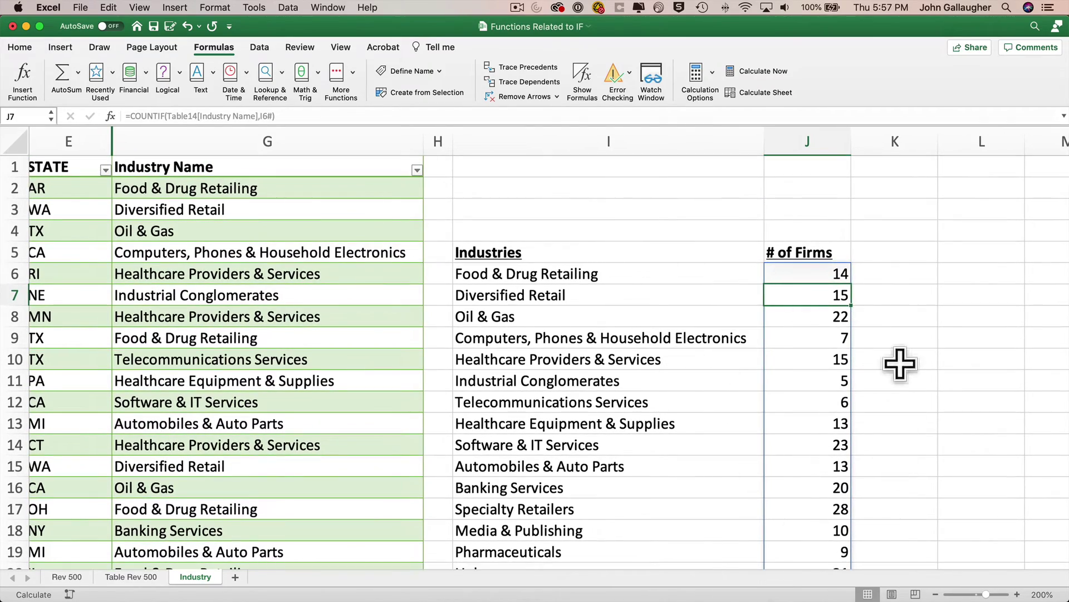
{"action": "scroll", "coordinate": [276, 250], "scroll_direction": "left", "scroll_amount": 2}
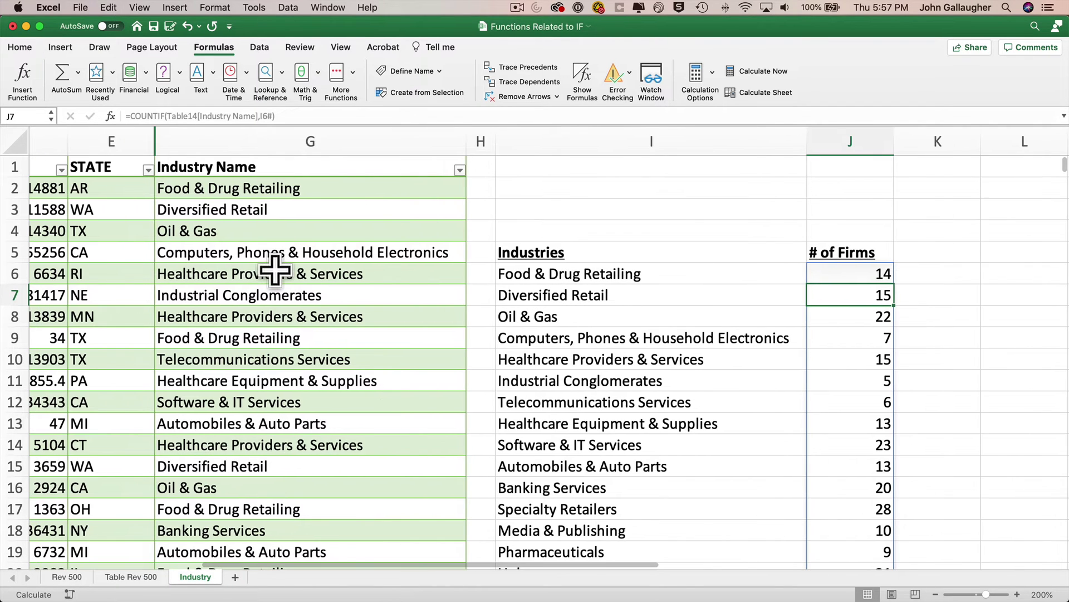
{"action": "scroll", "coordinate": [275, 272], "scroll_direction": "left", "scroll_amount": 6}
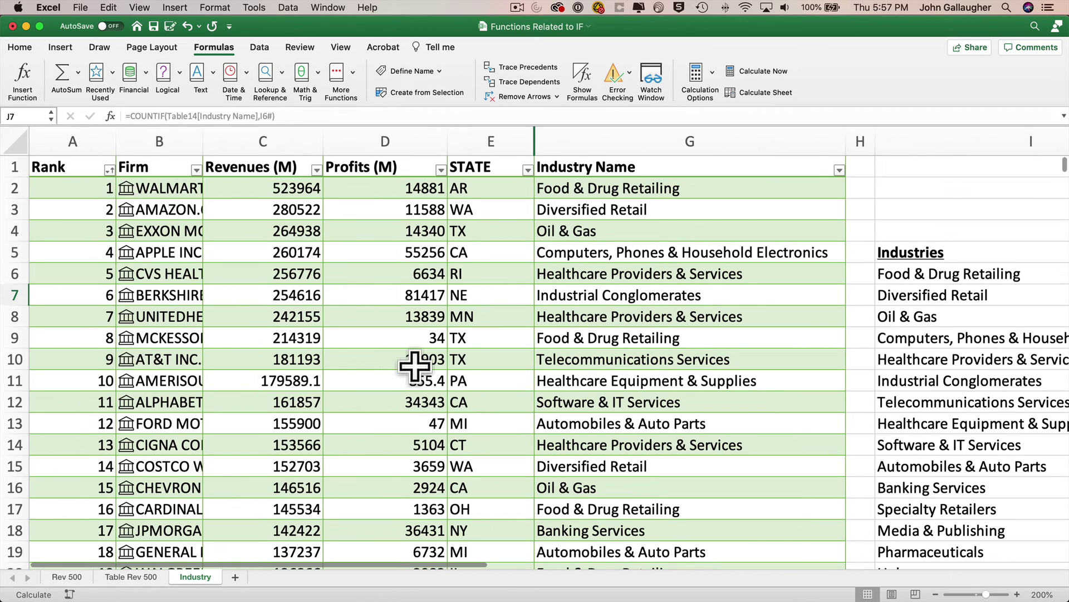
{"action": "scroll", "coordinate": [413, 361], "scroll_direction": "right", "scroll_amount": 8}
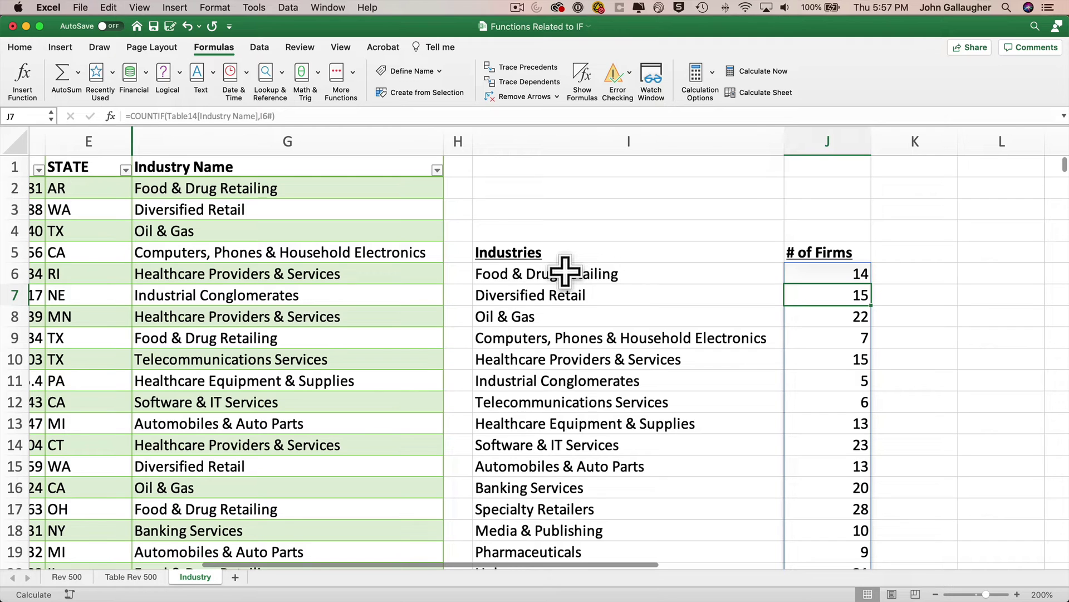
- Replace I6's UNIQUE expression with a SORT( function in the formula bar
{"action": "left_click", "coordinate": [565, 272]}
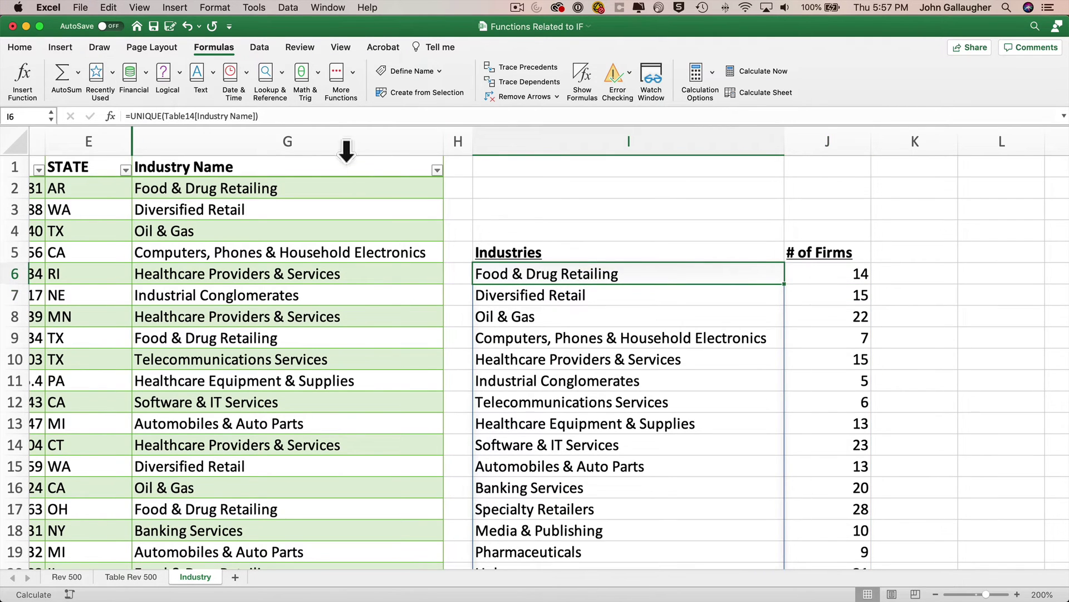
{"action": "left_click", "coordinate": [294, 111]}
{"action": "left_click_drag", "start_coordinate": [294, 115], "coordinate": [130, 116]}
{"action": "key", "text": "super+c"}
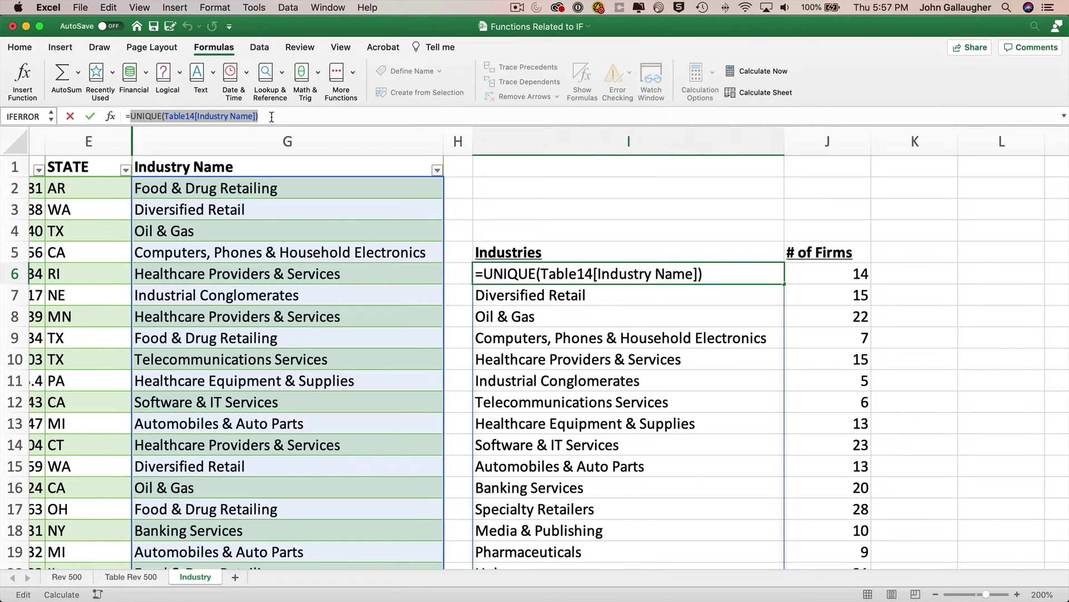
{"action": "key", "text": "BackSpace"}
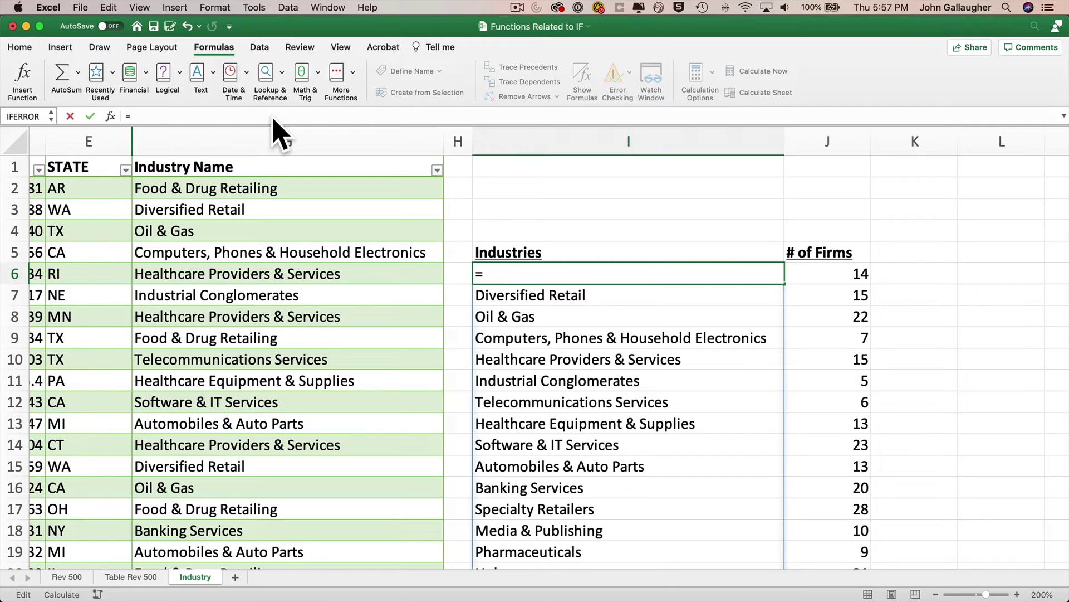
{"action": "type", "text": "SORT("}
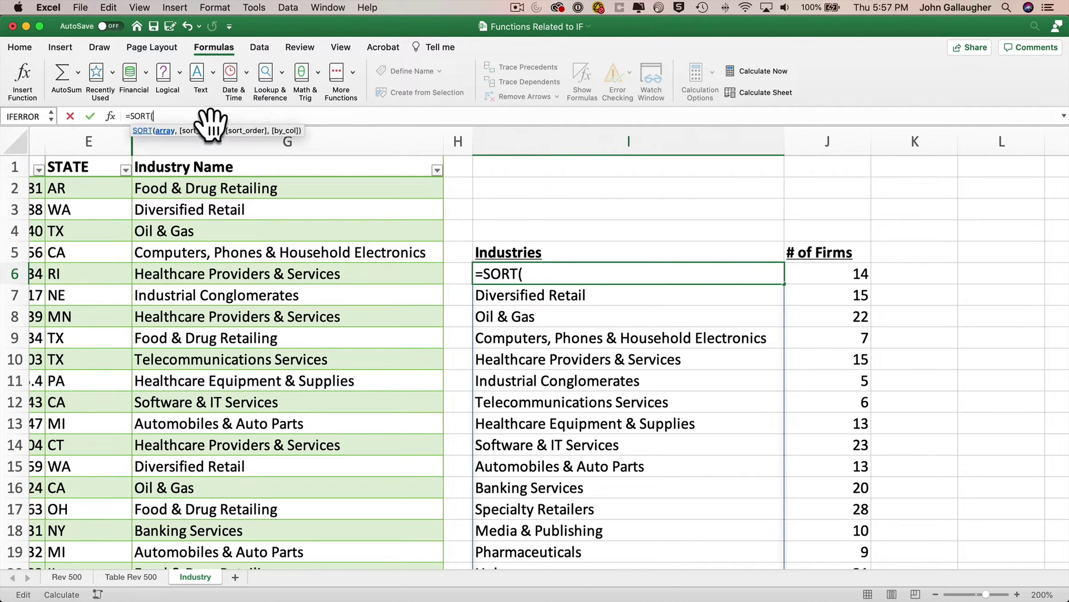
{"action": "left_click", "coordinate": [110, 116]}
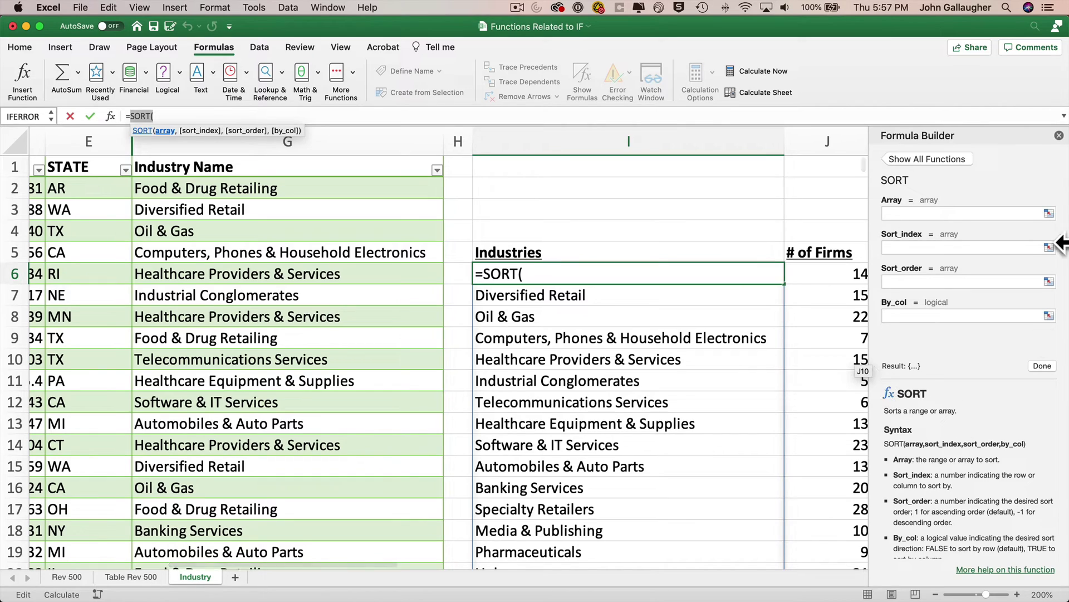
- Set SORT's array to UNIQUE(Table14[Industry Name]) and close the Formula Builder
{"action": "left_click", "coordinate": [950, 215]}
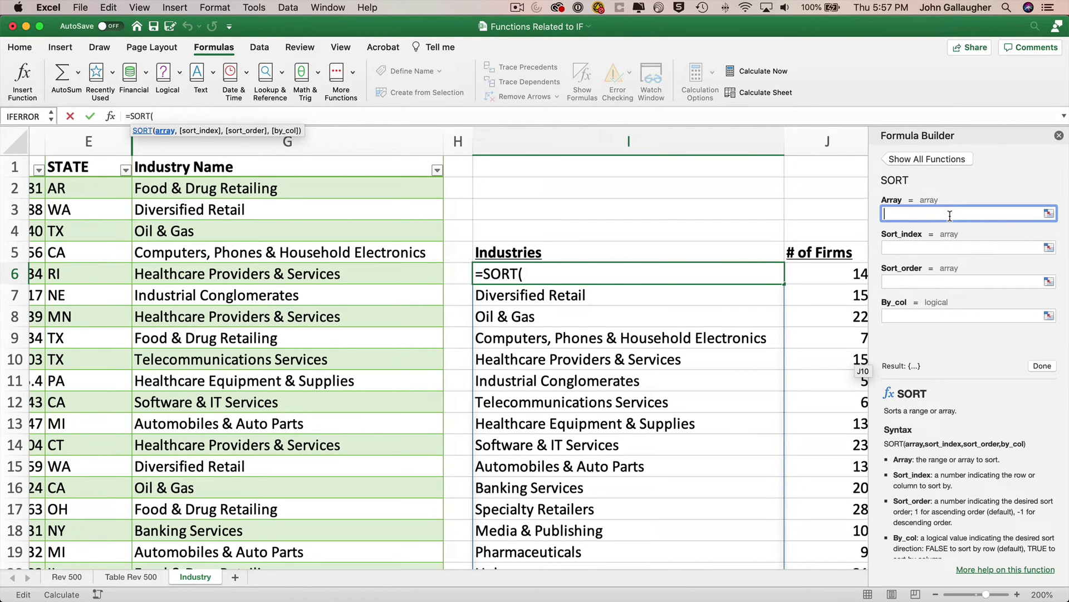
{"action": "key", "text": "super+v"}
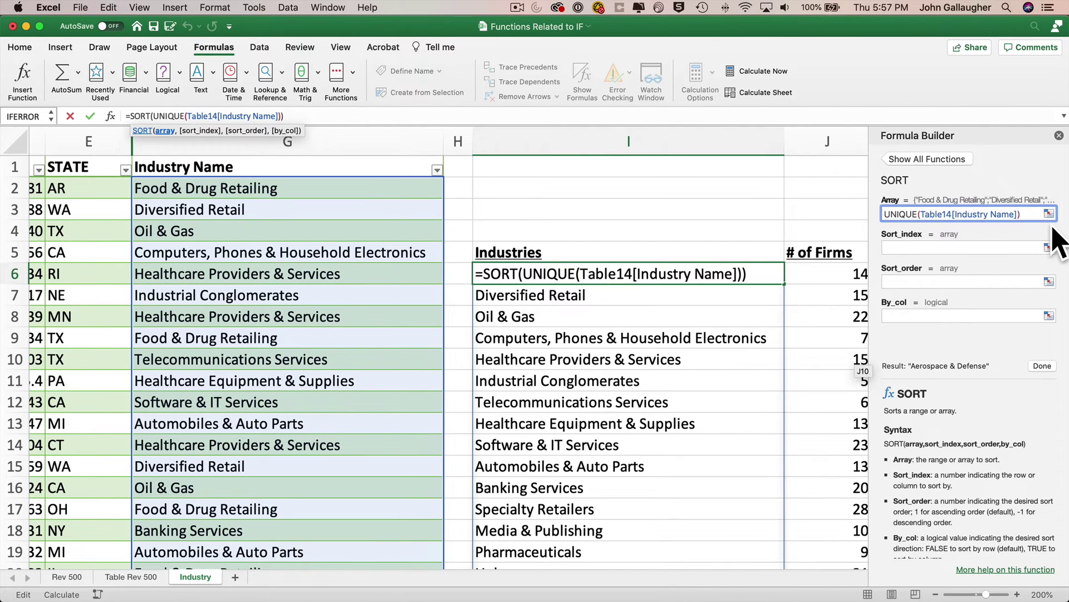
{"action": "left_click", "coordinate": [1041, 366]}
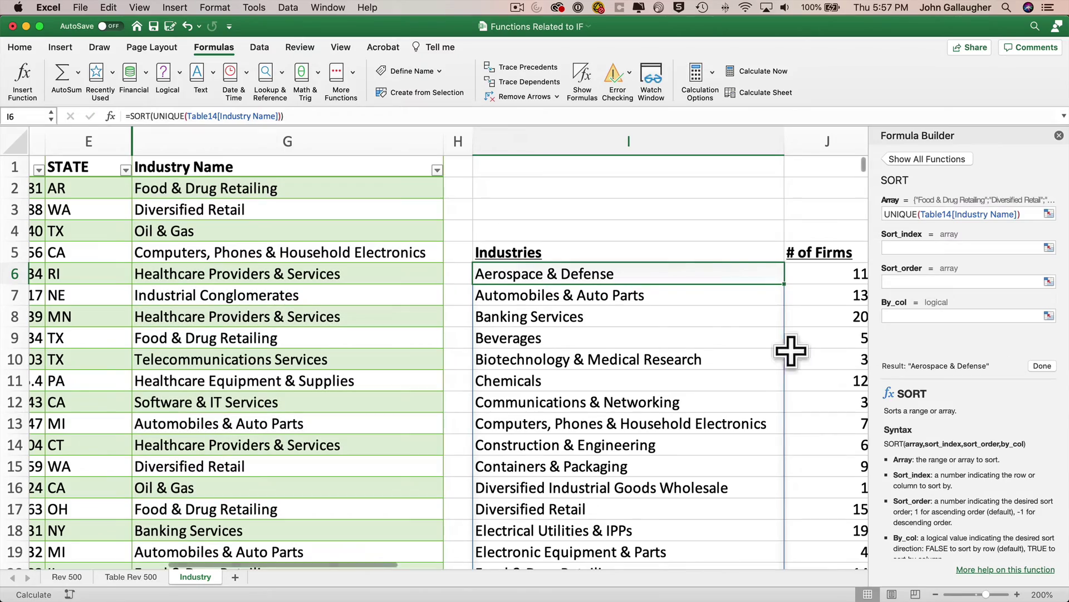
{"action": "left_click", "coordinate": [1059, 135]}
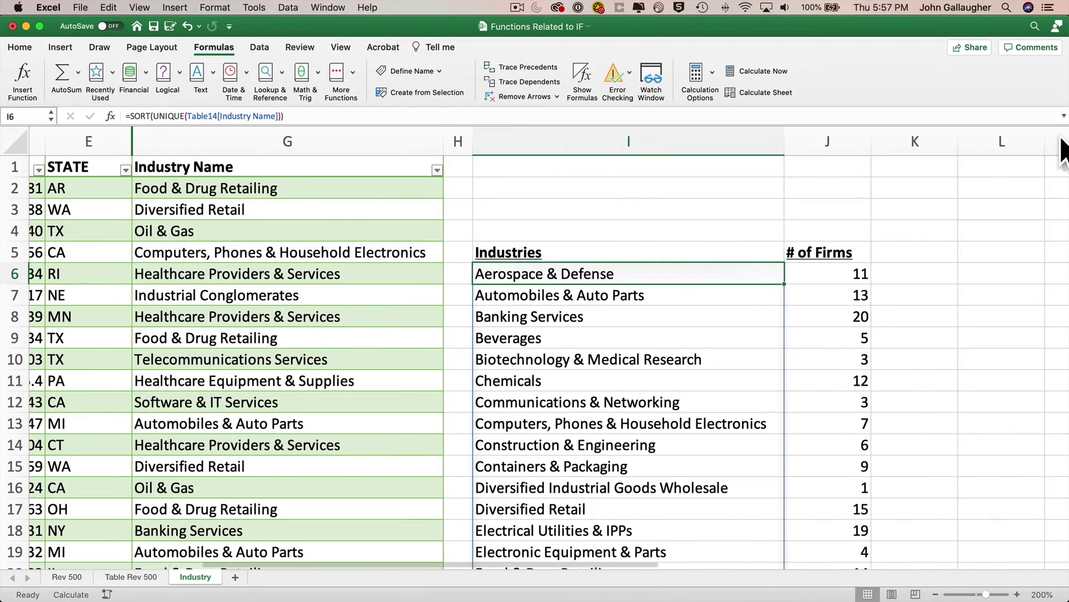
{"action": "scroll", "coordinate": [657, 429], "scroll_direction": "down", "scroll_amount": 12}
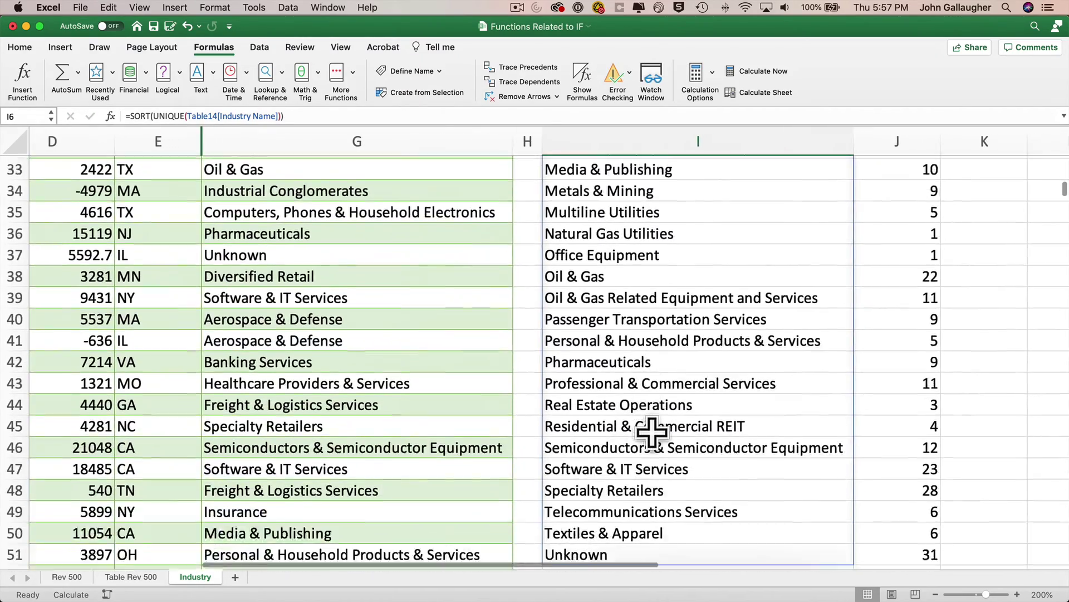
{"action": "scroll", "coordinate": [652, 431], "scroll_direction": "up", "scroll_amount": 12}
{"action": "scroll", "coordinate": [652, 432], "scroll_direction": "right", "scroll_amount": 1}
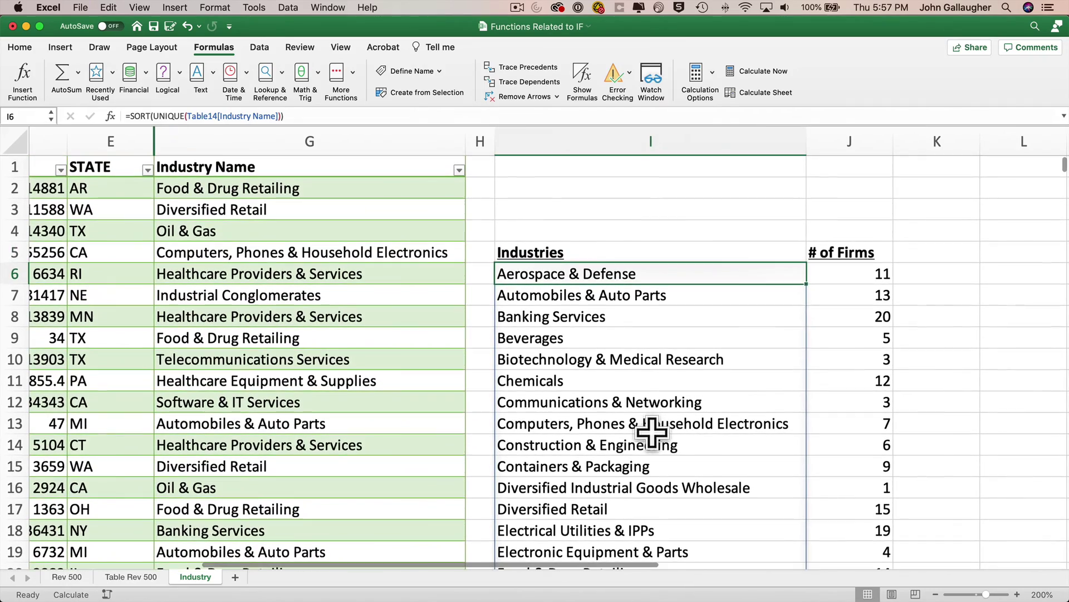
{"action": "scroll", "coordinate": [650, 432], "scroll_direction": "left", "scroll_amount": 2}
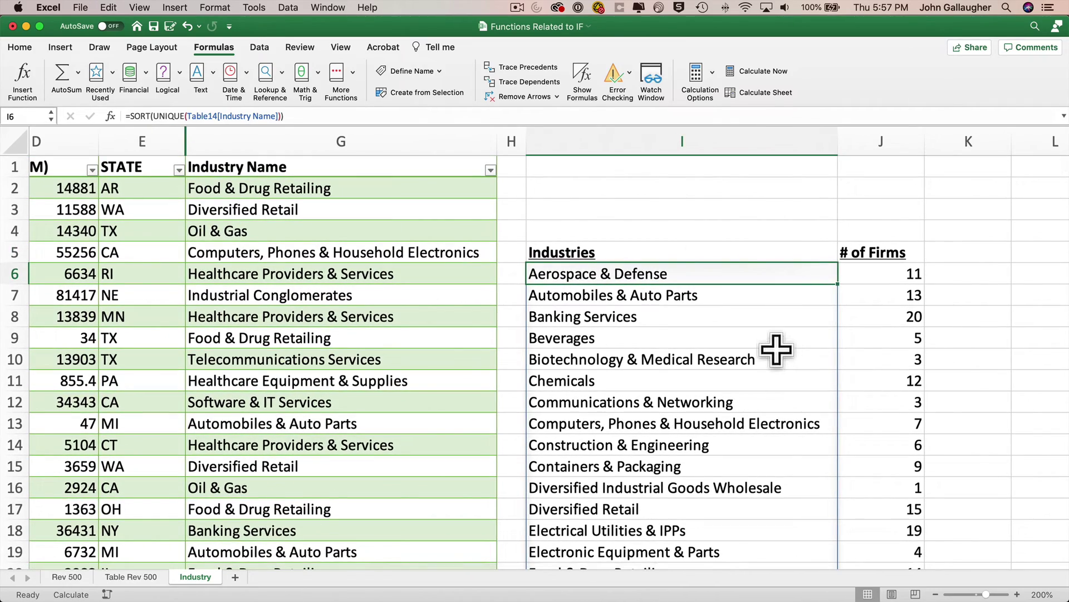
- Enter the headers 'Industry' in I1 and 'Count of Firms' in J1
{"action": "left_click", "coordinate": [675, 163]}
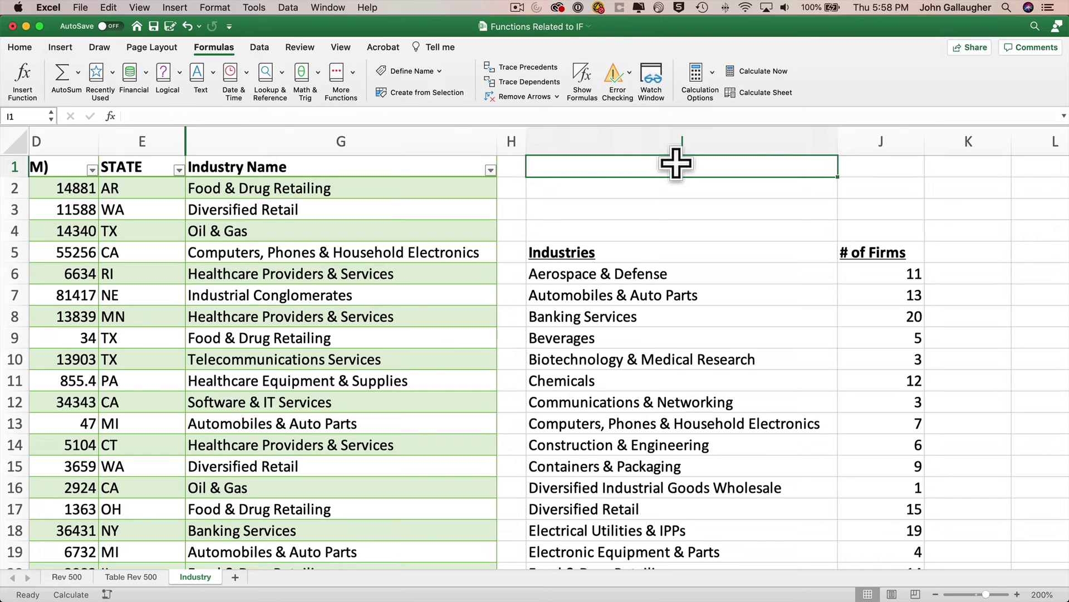
{"action": "type", "text": "Industry"}
{"action": "key", "text": "Tab"}
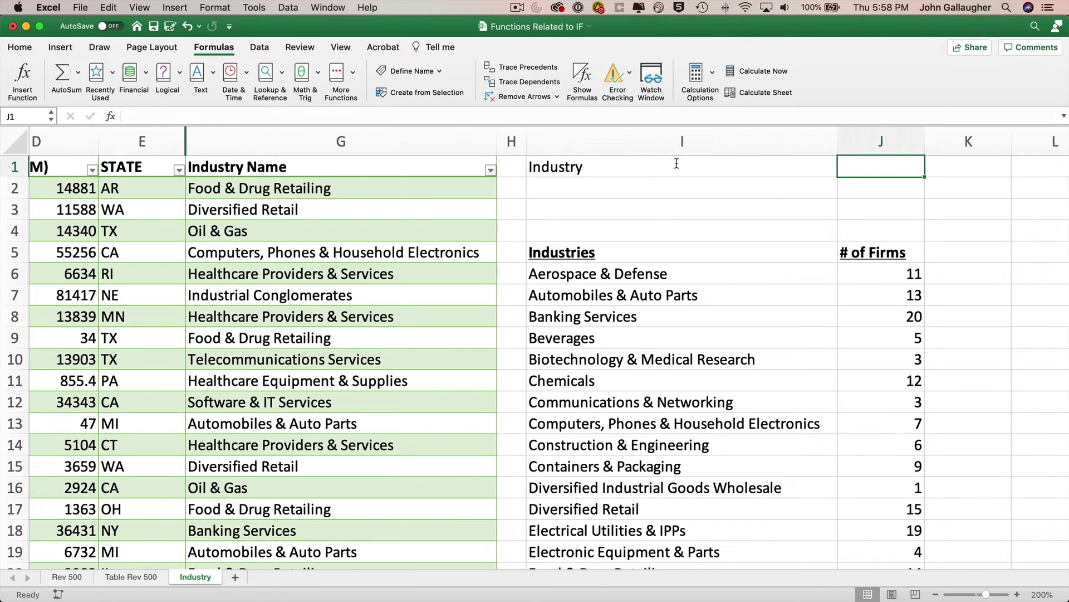
{"action": "type", "text": "Count of Firms"}
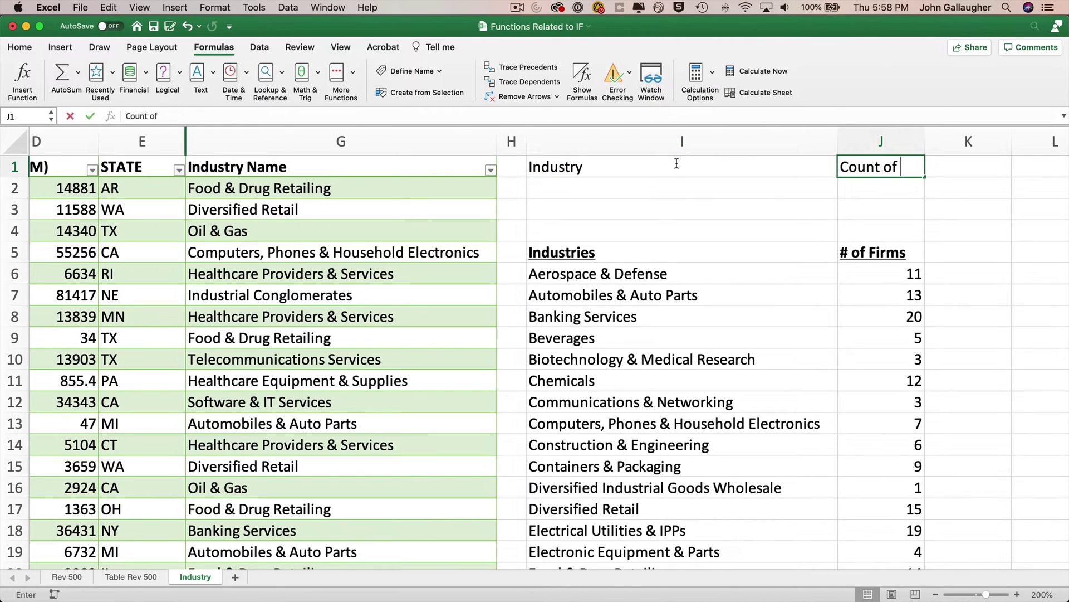
{"action": "key", "text": "Return"}
- Make the I1:J1 headers bold and underlined
{"action": "left_click", "coordinate": [676, 165]}
{"action": "key", "text": "shift+Right"}
{"action": "key", "text": "super+b"}
{"action": "key", "text": "super+u"}
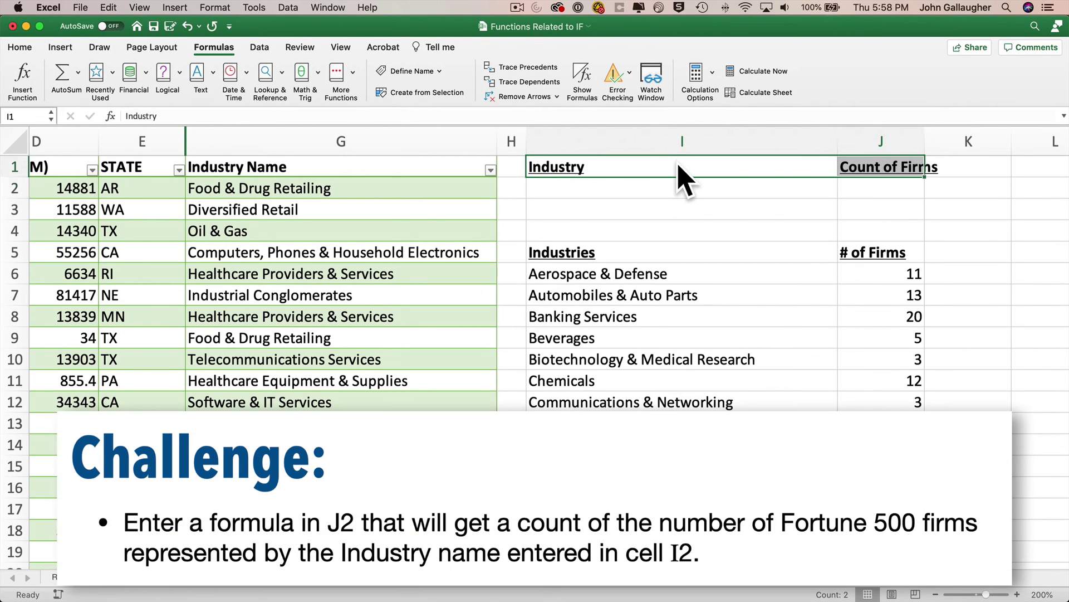
{"action": "key", "text": "Down"}
{"action": "key", "text": "Right"}
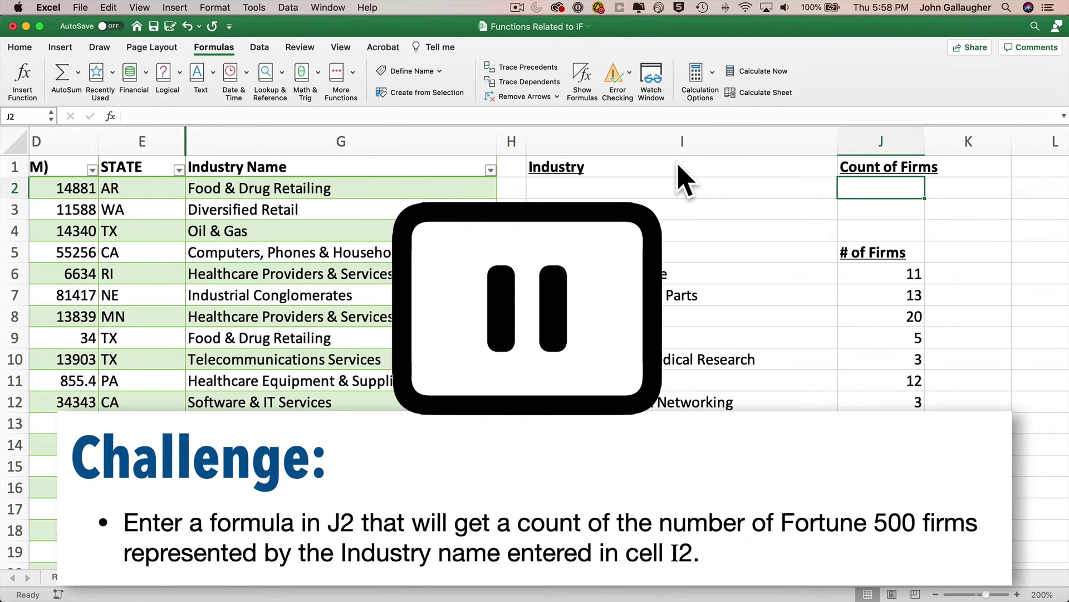
- Enter =COUNTIF(Table14[Industry Name],I2) in J2 using the Formula Builder
{"action": "type", "text": "="}
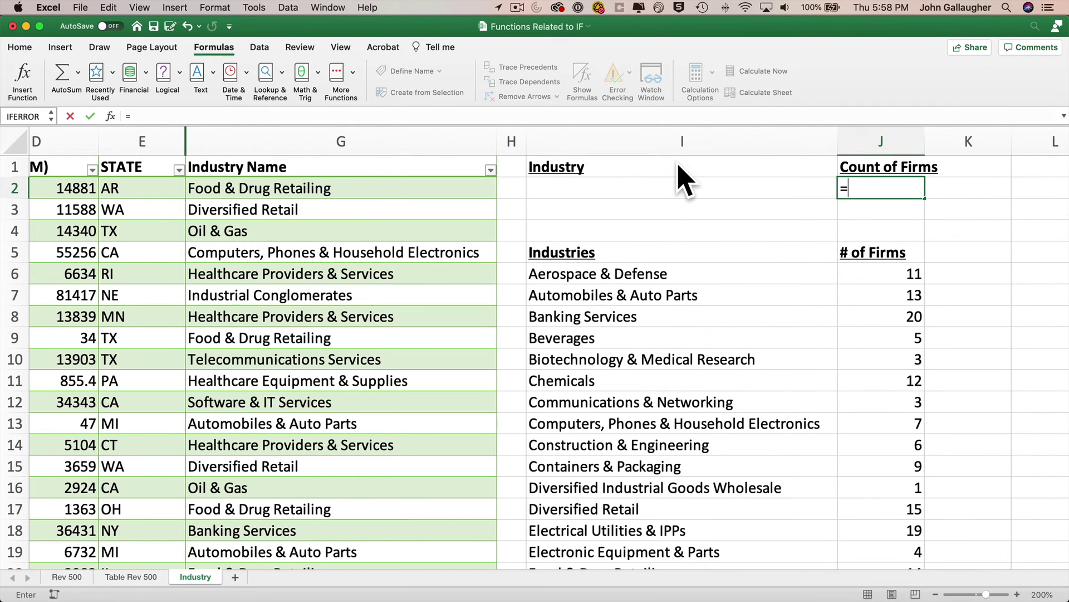
{"action": "type", "text": "COUNTIF"}
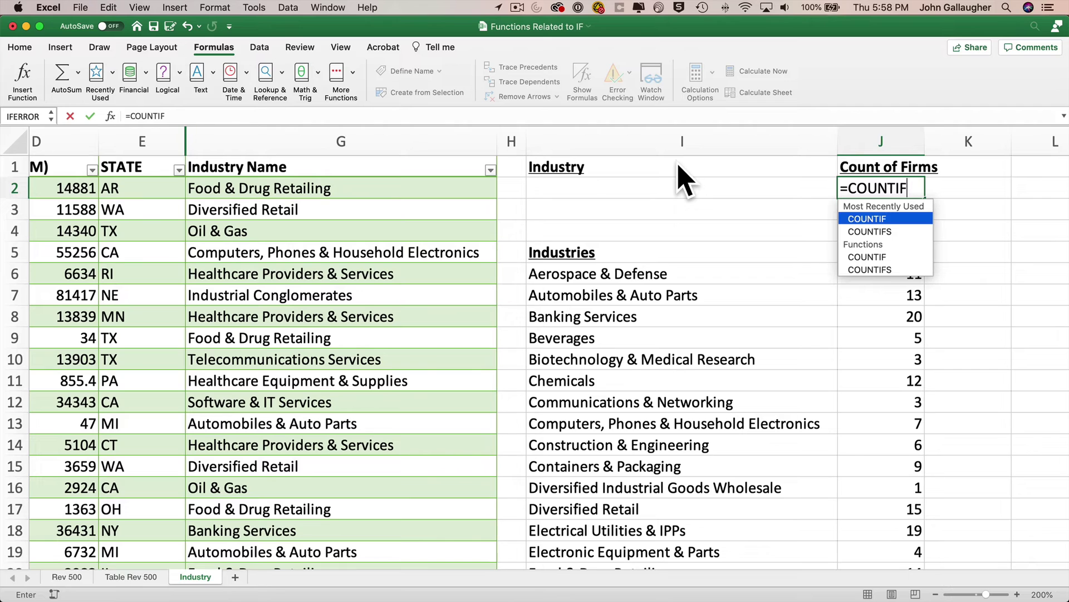
{"action": "type", "text": "("}
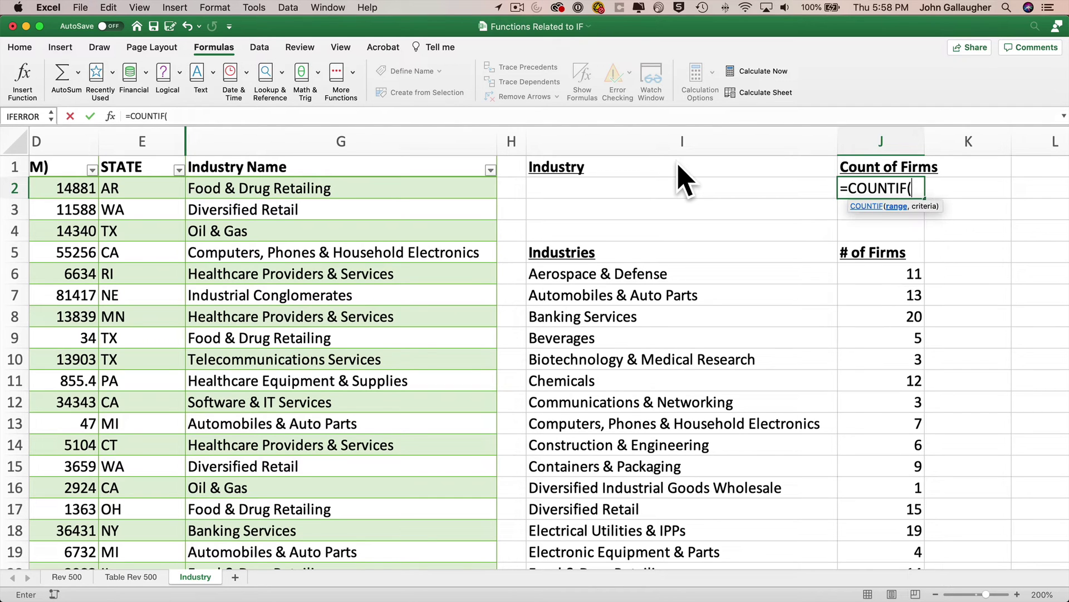
{"action": "left_click", "coordinate": [111, 115]}
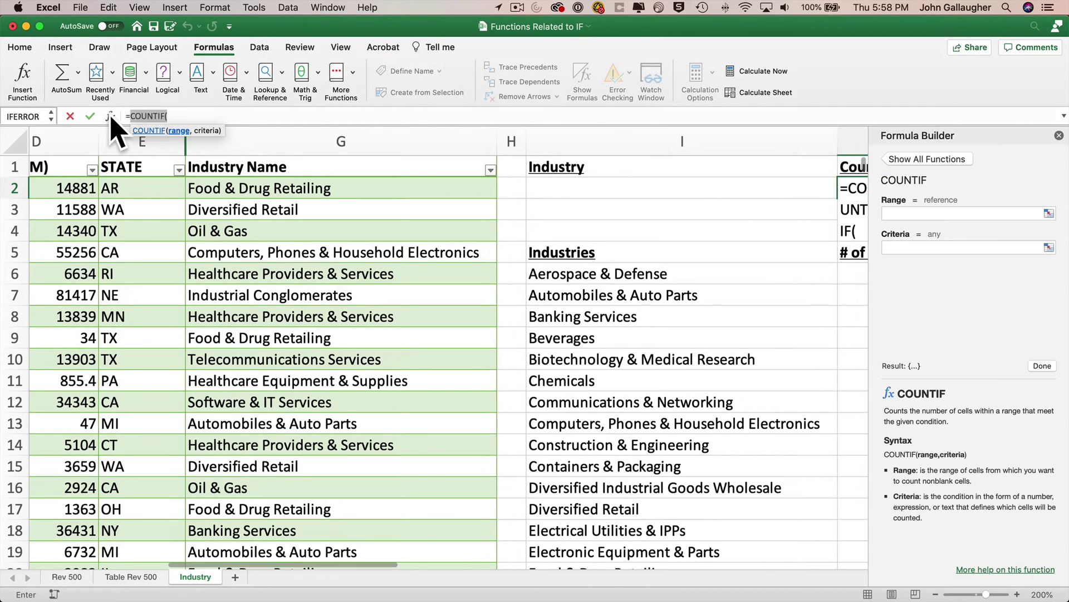
{"action": "scroll", "coordinate": [489, 238], "scroll_direction": "right", "scroll_amount": 3}
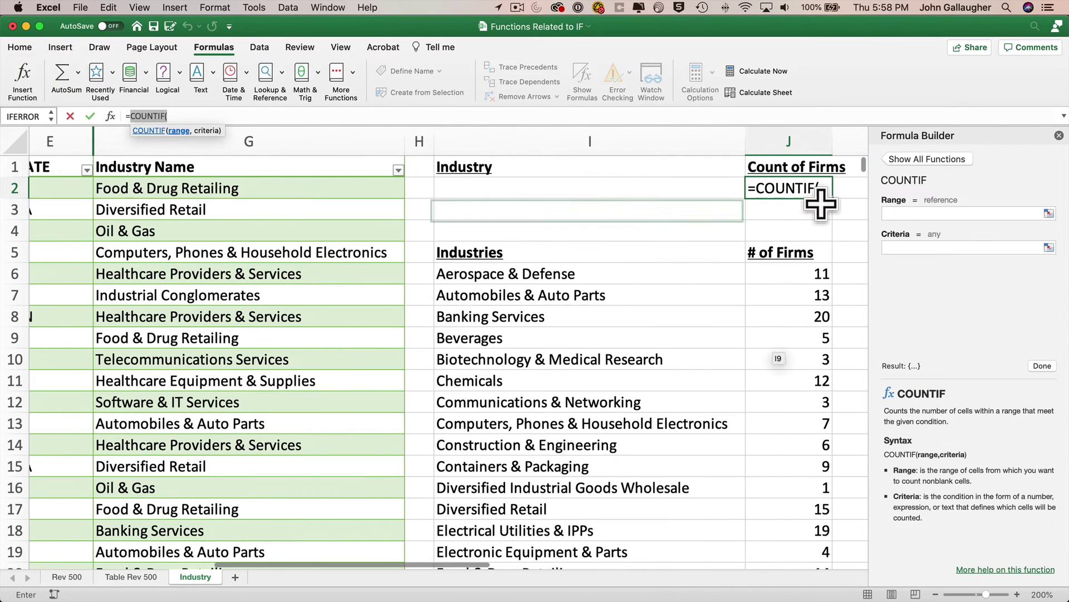
{"action": "left_click", "coordinate": [901, 212]}
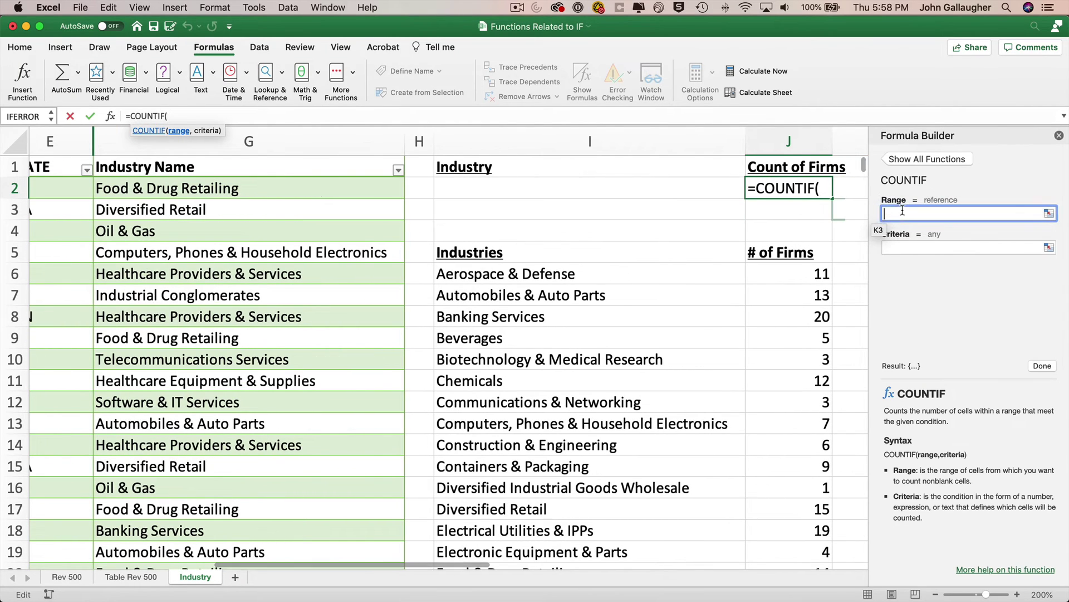
{"action": "left_click", "coordinate": [280, 160]}
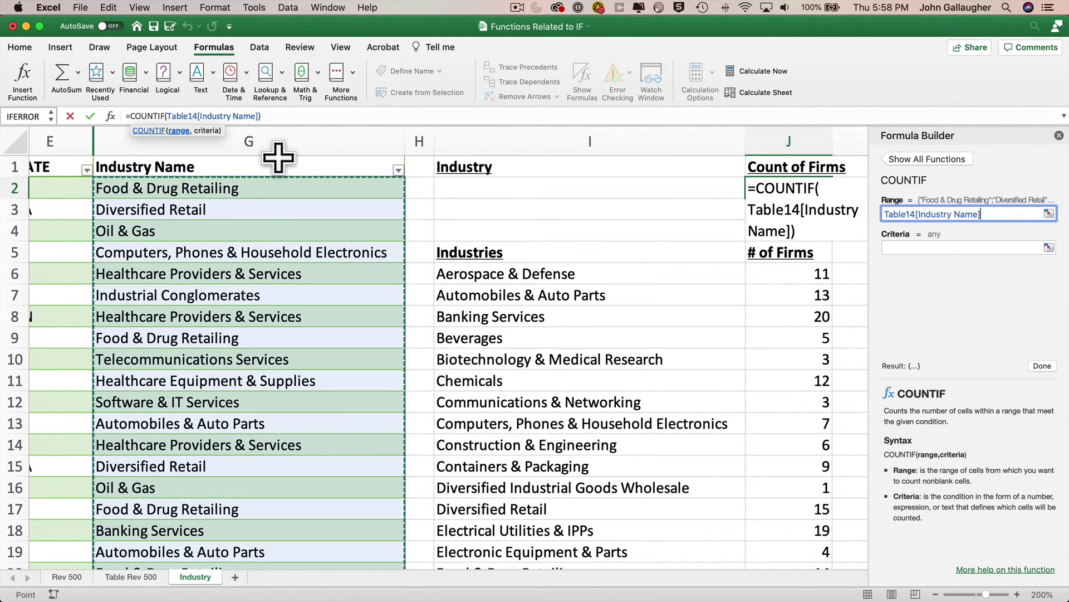
{"action": "left_click", "coordinate": [897, 247]}
{"action": "left_click", "coordinate": [634, 187]}
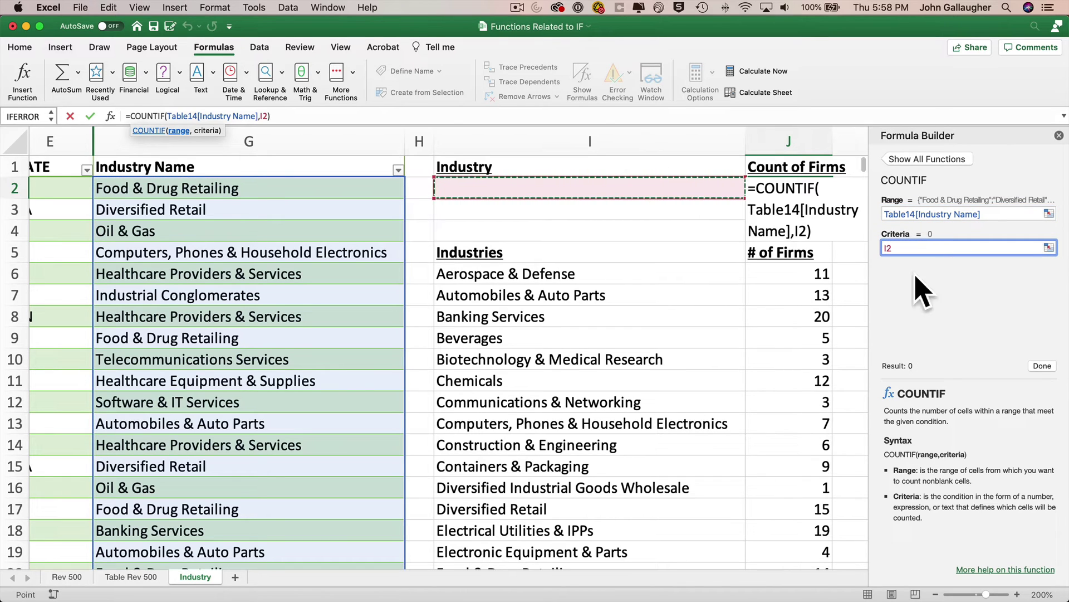
{"action": "left_click", "coordinate": [1046, 366]}
- Enter Beverages in I2 so J2 shows 5 firms, matching the Industries list
{"action": "left_click", "coordinate": [1059, 135]}
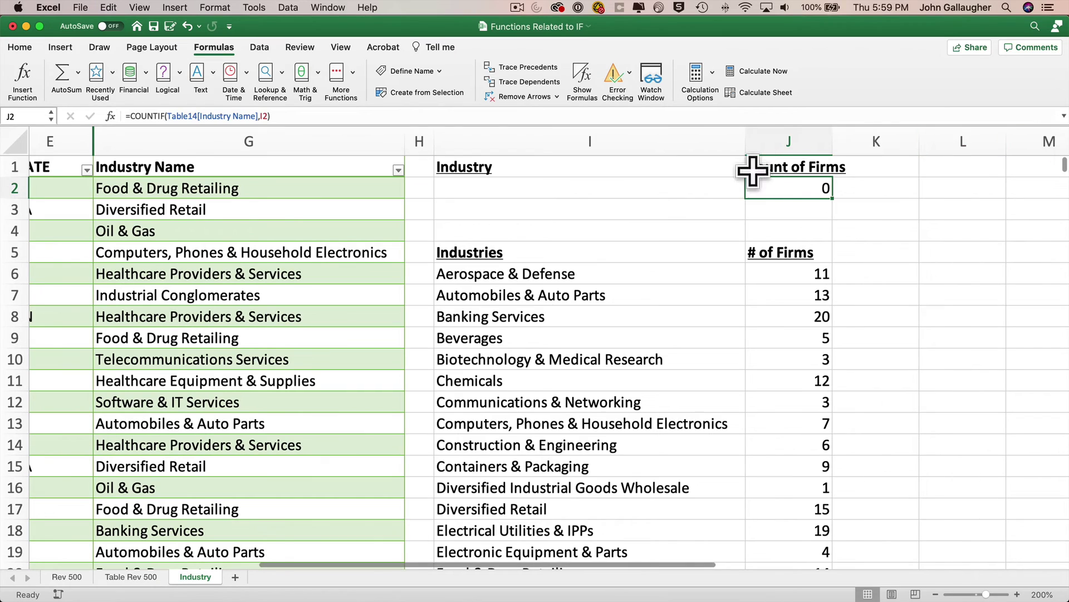
{"action": "left_click", "coordinate": [667, 187]}
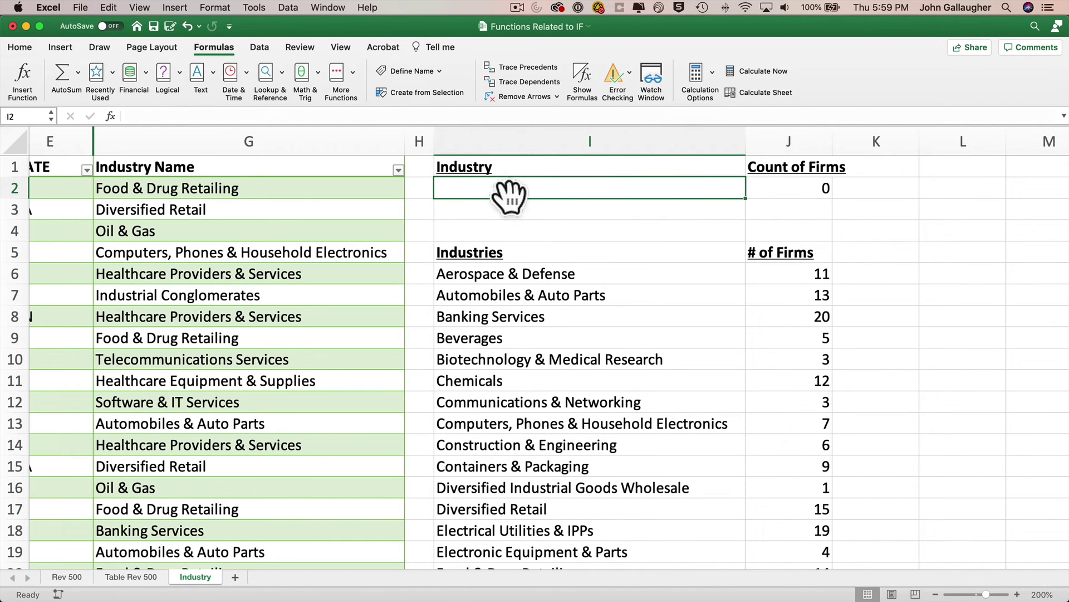
{"action": "type", "text": "Beverages"}
{"action": "key", "text": "Return"}
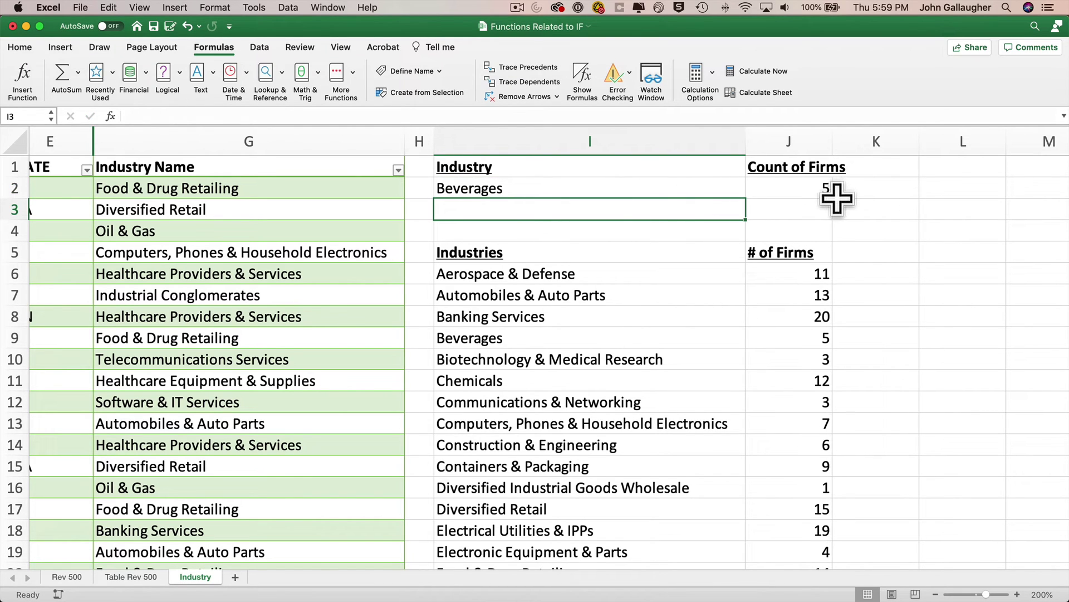
{"action": "left_click", "coordinate": [607, 191]}
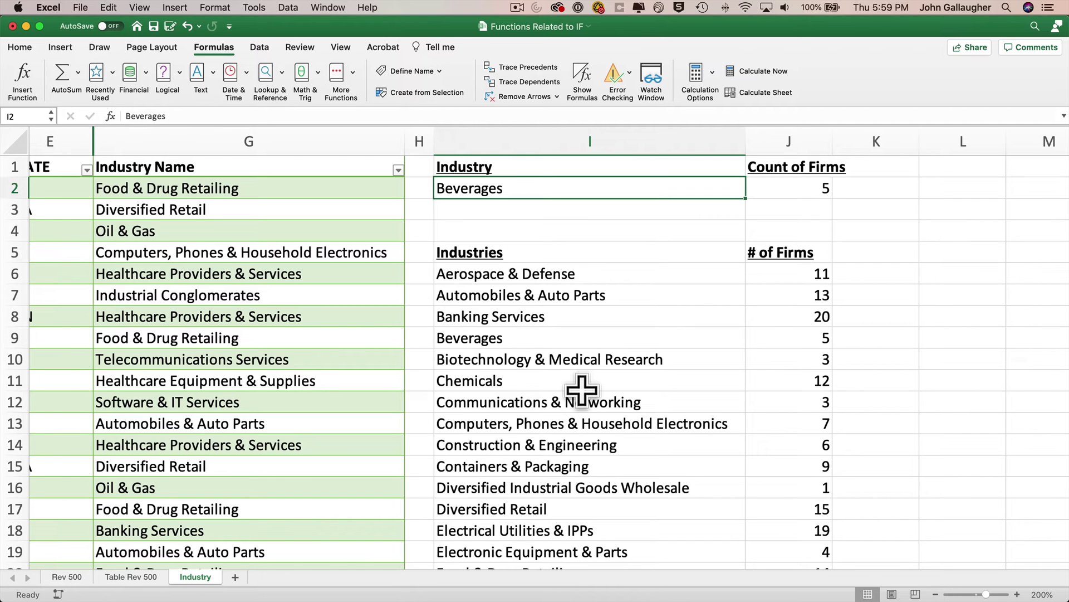
{"action": "scroll", "coordinate": [582, 390], "scroll_direction": "down", "scroll_amount": 10}
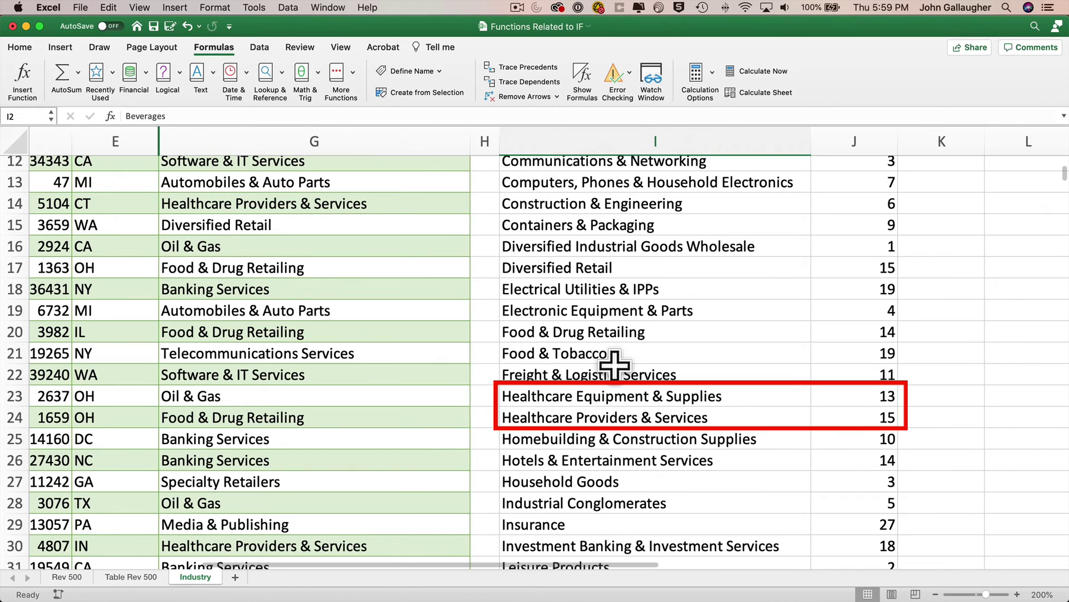
{"action": "scroll", "coordinate": [614, 365], "scroll_direction": "up", "scroll_amount": 10}
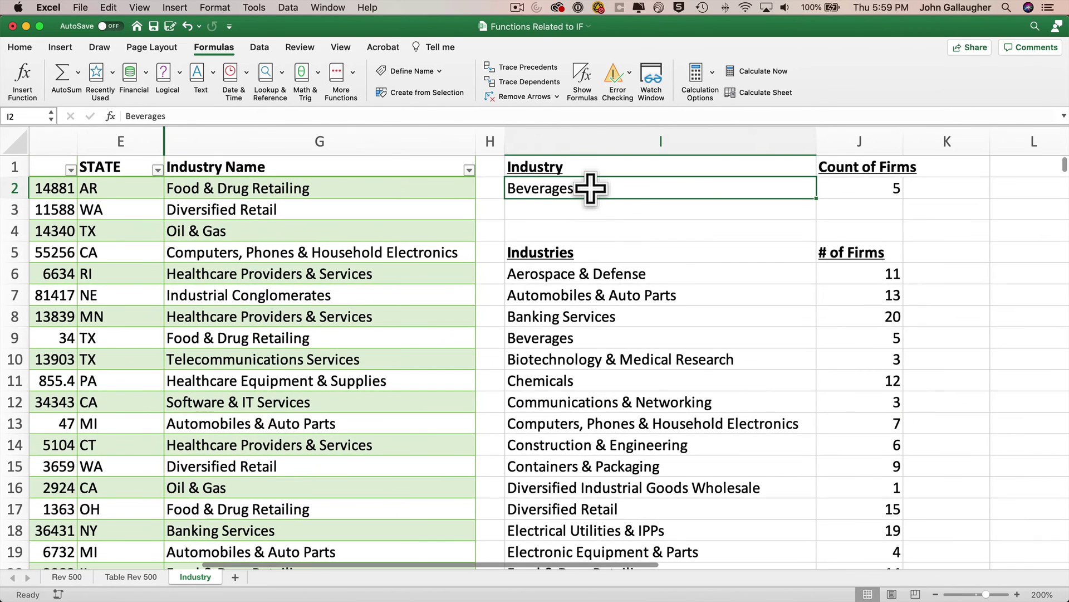
- Replace I2 with the wildcard Healthcare* so J2 counts 28 firms
{"action": "type", "text": "Health"}
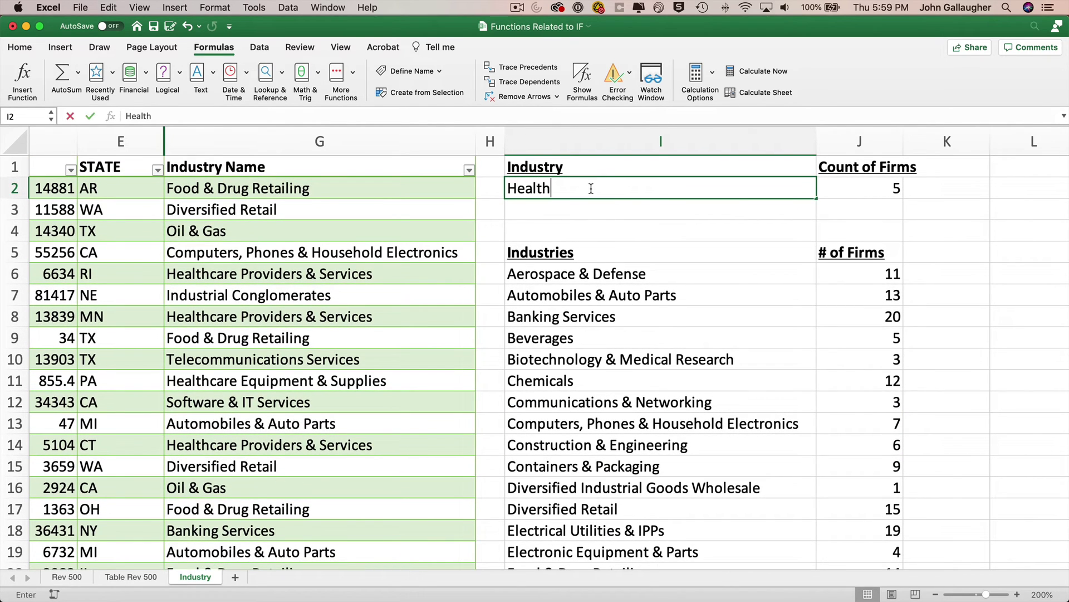
{"action": "type", "text": "care*"}
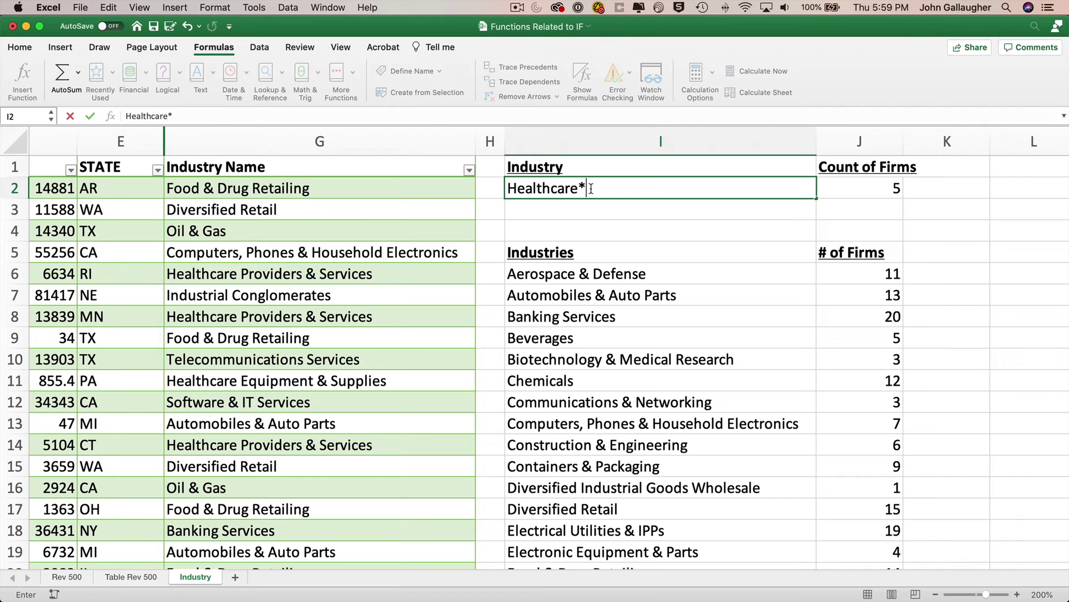
{"action": "key", "text": "Return"}
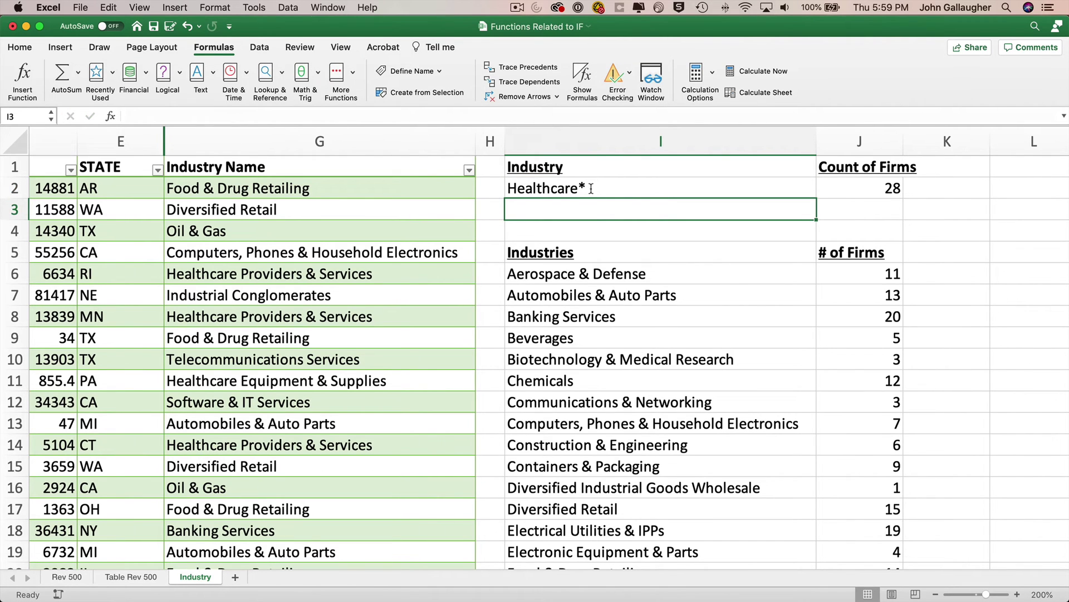
{"action": "left_click", "coordinate": [592, 188]}
{"action": "scroll", "coordinate": [743, 286], "scroll_direction": "down", "scroll_amount": 10}
{"action": "scroll", "coordinate": [742, 299], "scroll_direction": "left", "scroll_amount": 1}
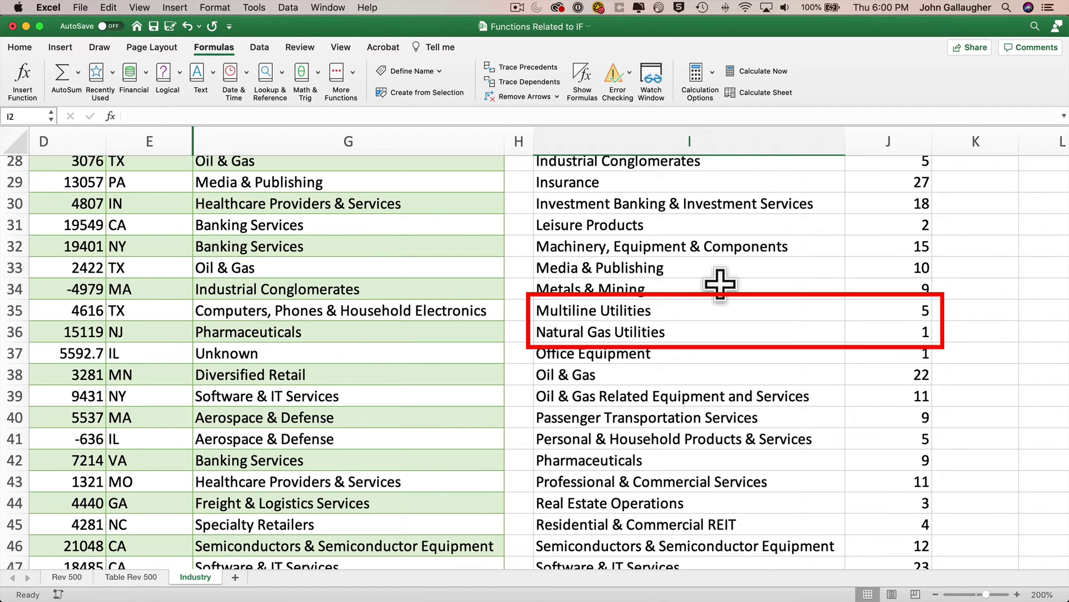
- Enter *Utilities in I2 so J2 counts 6 firms, and scroll the Industries list to verify
{"action": "scroll", "coordinate": [719, 285], "scroll_direction": "up", "scroll_amount": 10}
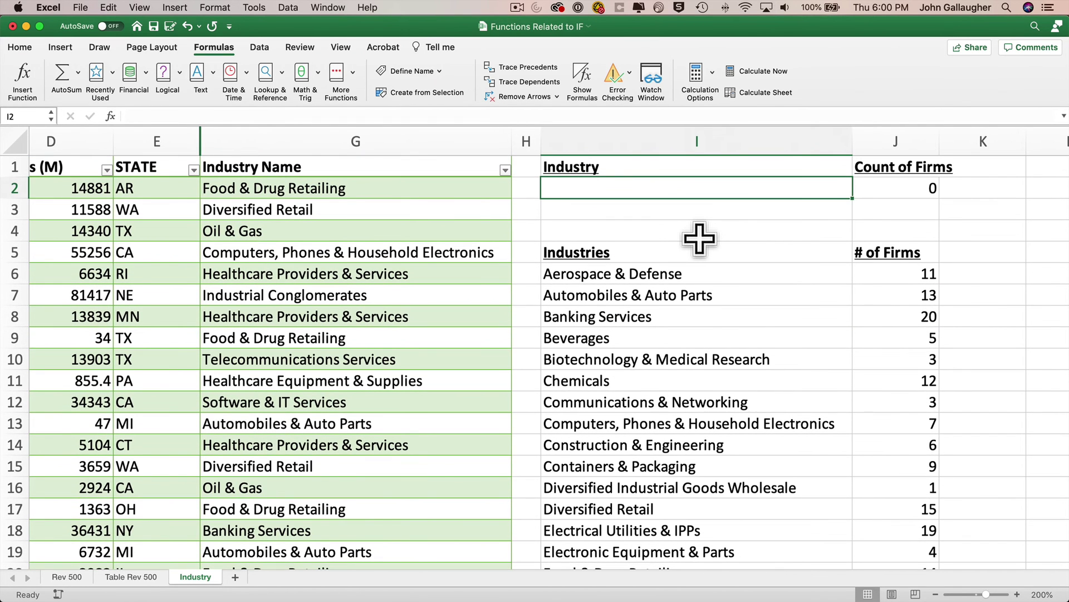
{"action": "type", "text": "*Utilities"}
{"action": "key", "text": "Return"}
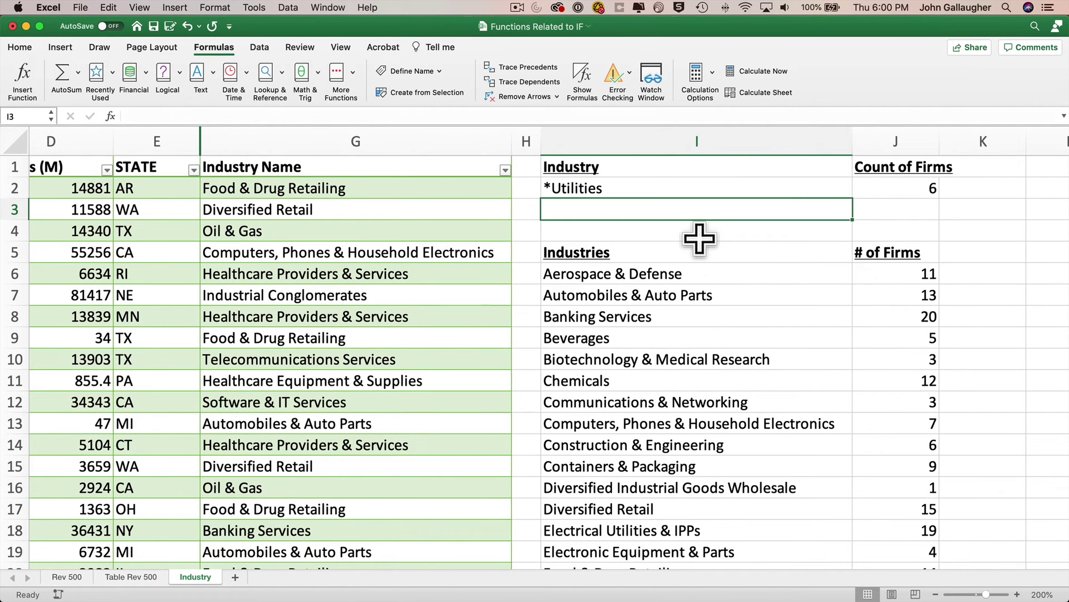
{"action": "scroll", "coordinate": [700, 306], "scroll_direction": "down", "scroll_amount": 10}
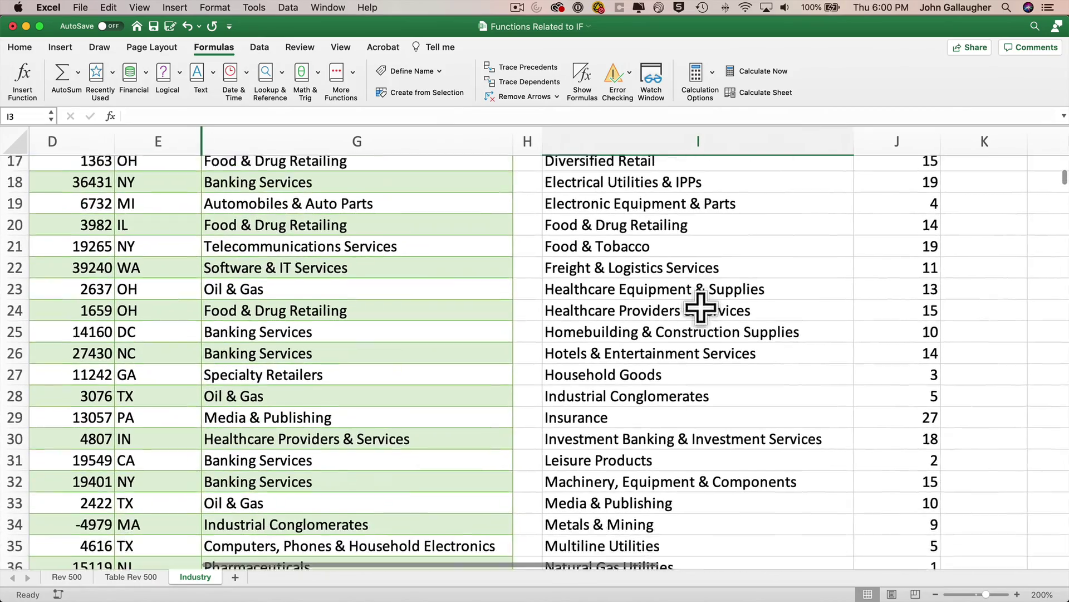
{"action": "scroll", "coordinate": [894, 504], "scroll_direction": "up", "scroll_amount": 5}
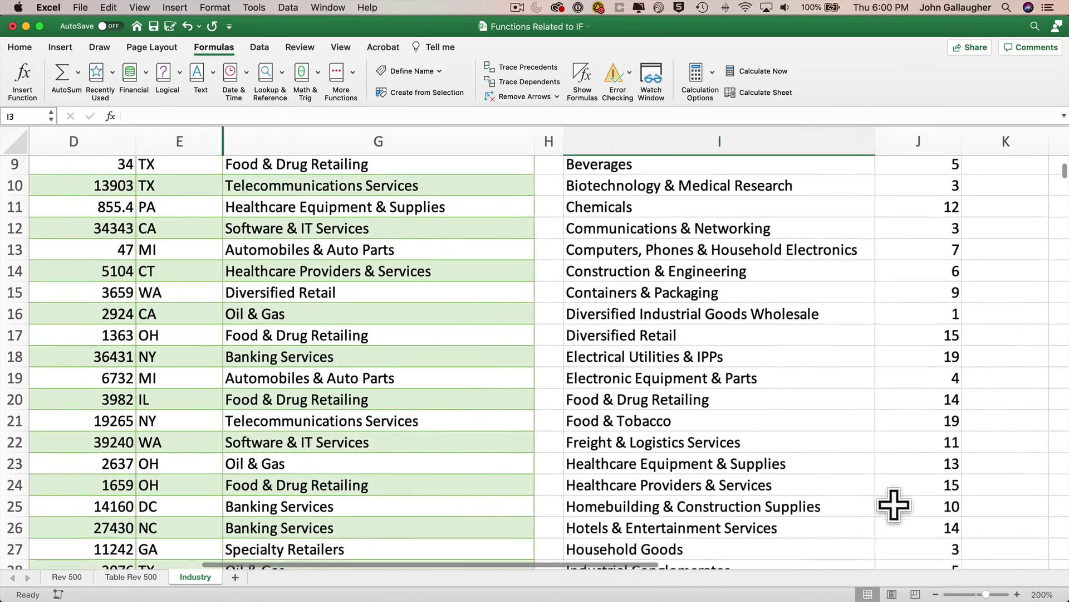
{"action": "scroll", "coordinate": [894, 504], "scroll_direction": "down", "scroll_amount": 2}
{"action": "scroll", "coordinate": [891, 505], "scroll_direction": "up", "scroll_amount": 5}
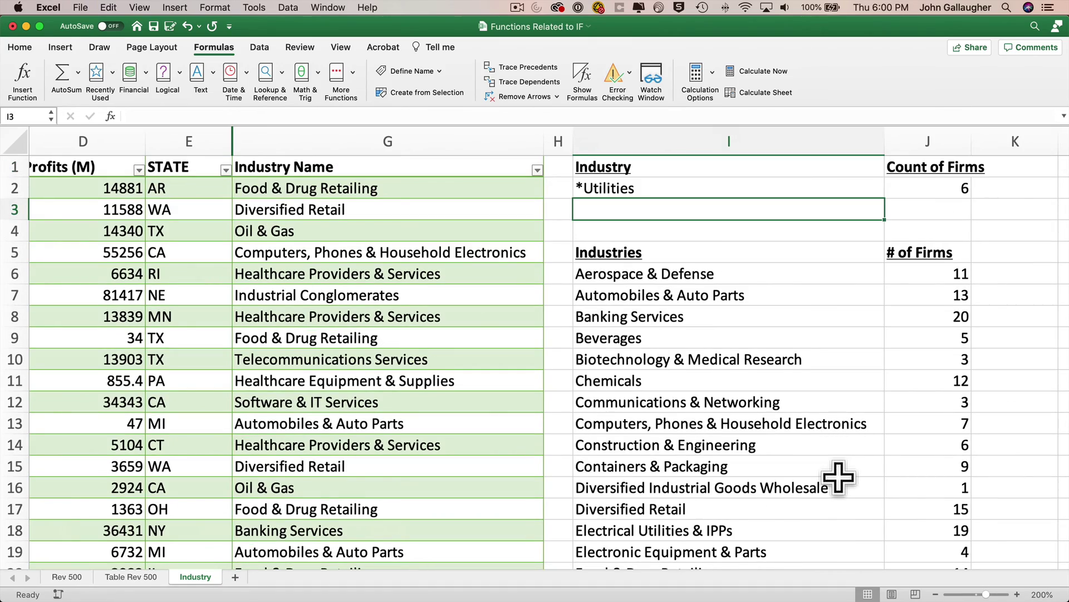
{"action": "scroll", "coordinate": [838, 477], "scroll_direction": "down", "scroll_amount": 5}
{"action": "scroll", "coordinate": [838, 477], "scroll_direction": "down", "scroll_amount": 4}
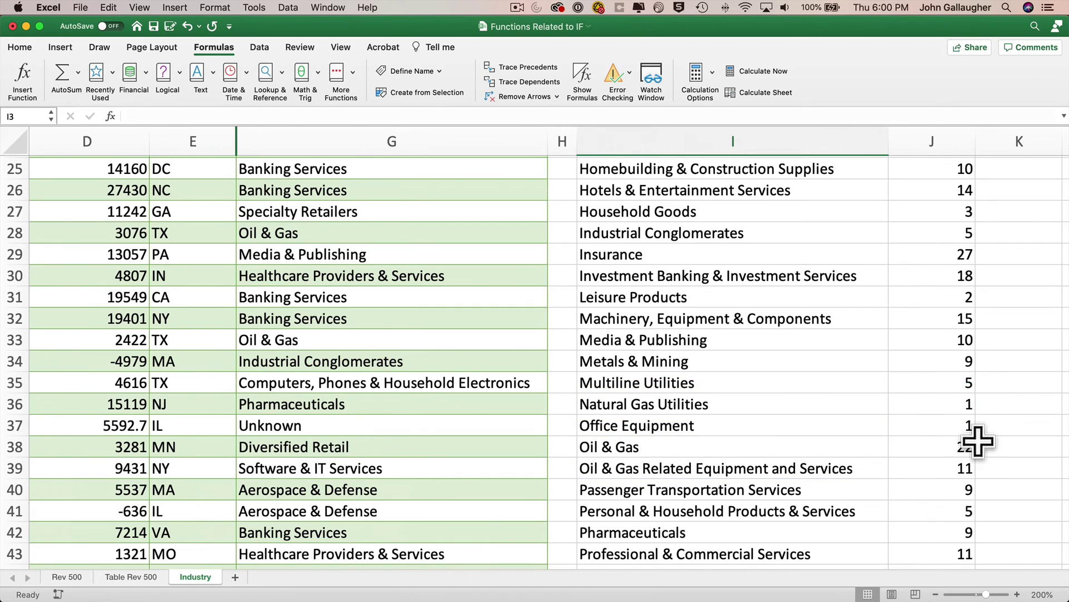
{"action": "scroll", "coordinate": [845, 389], "scroll_direction": "up", "scroll_amount": 10}
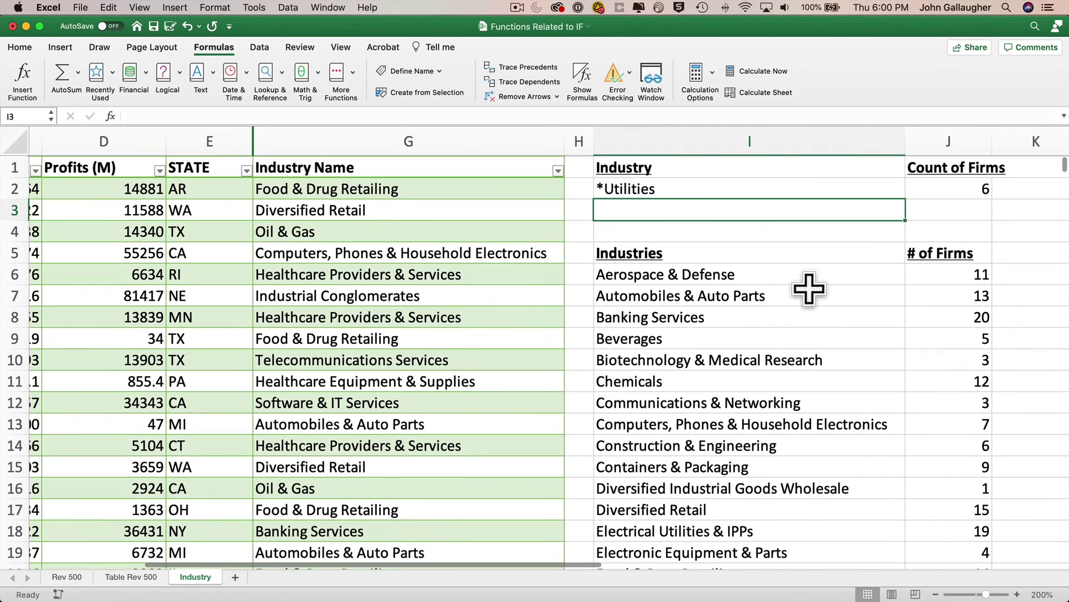
- Replace I2's lookup with *gas* so J2 counts 34 firms
{"action": "left_click", "coordinate": [716, 188]}
{"action": "type", "text": "*"}
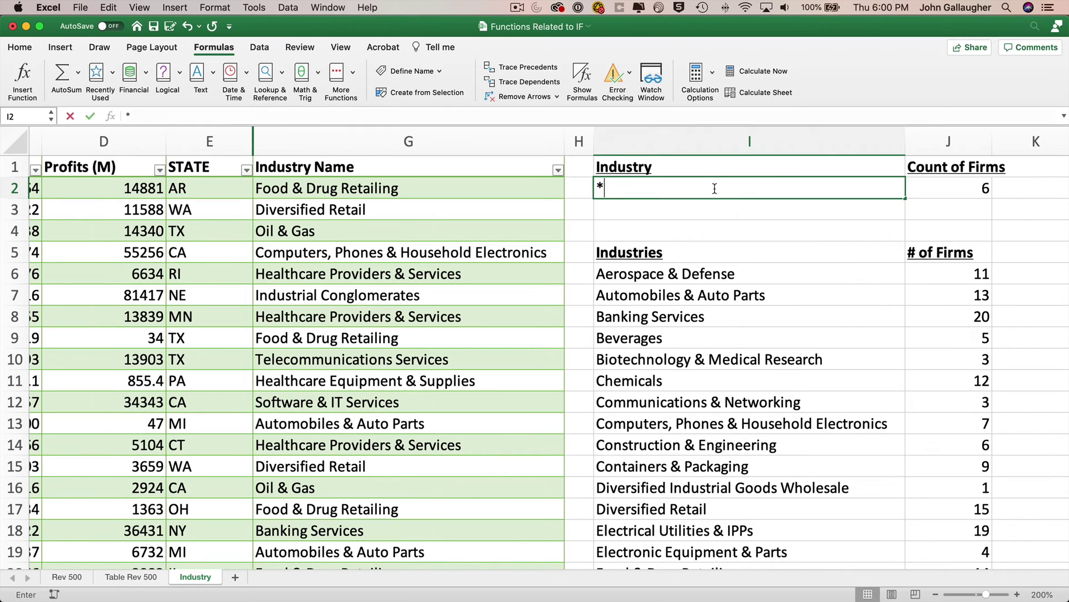
{"action": "type", "text": "gas*"}
{"action": "key", "text": "Return"}
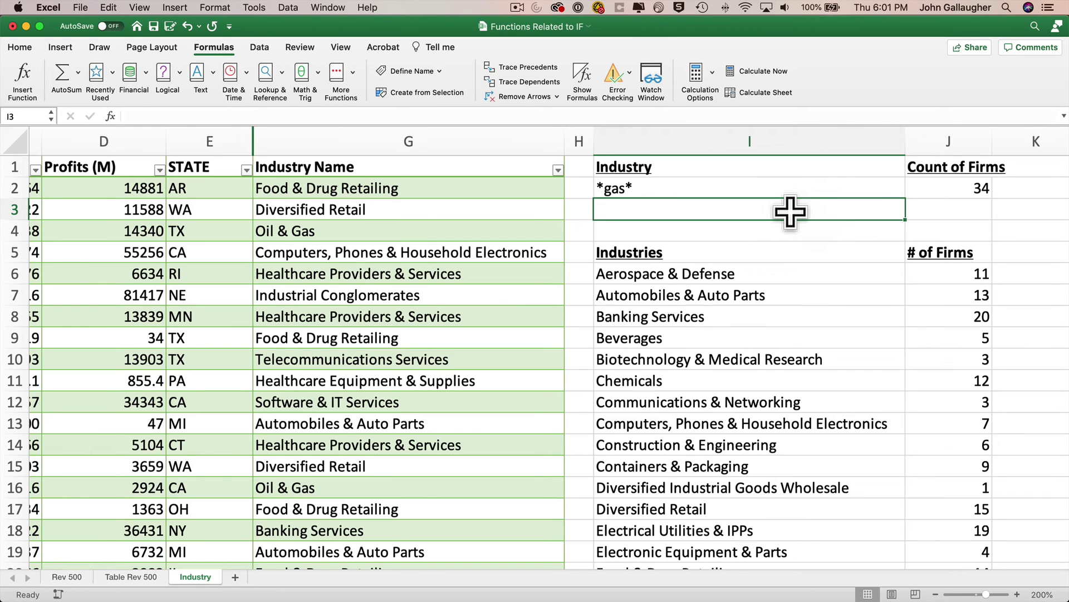
- Give I3 list validation sourced from =$I$6 and check the dropdown offers only Aerospace & Defense
{"action": "left_click", "coordinate": [260, 48]}
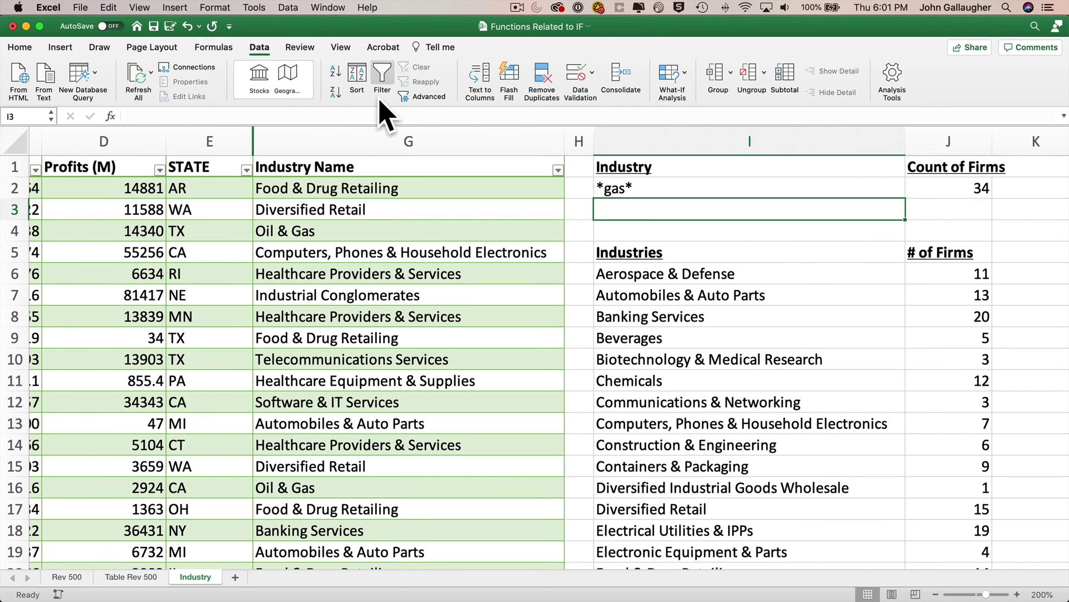
{"action": "left_click", "coordinate": [577, 78]}
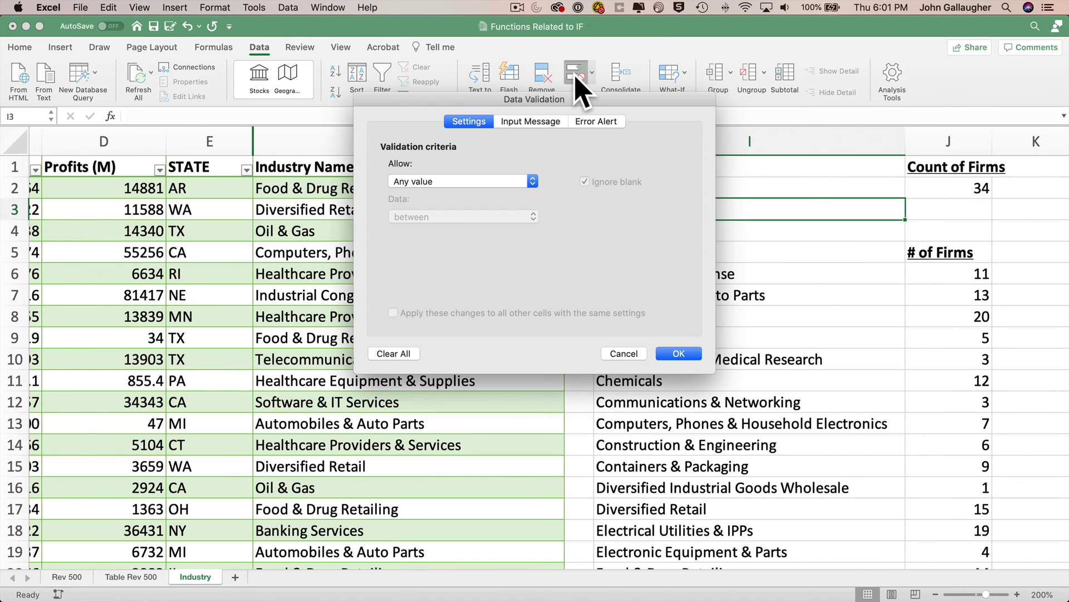
{"action": "left_click", "coordinate": [474, 182]}
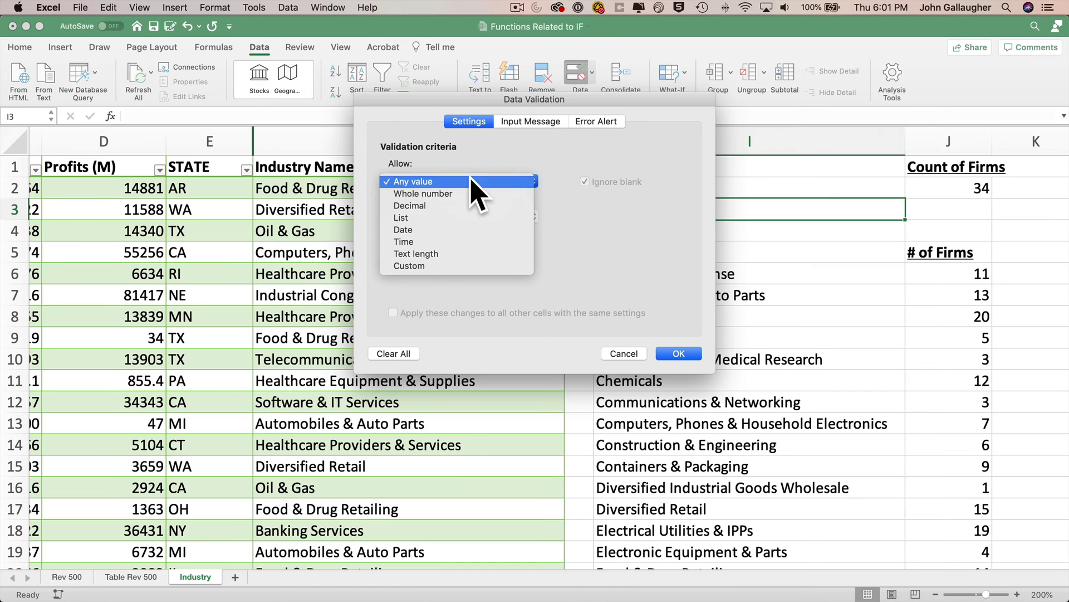
{"action": "left_click", "coordinate": [460, 218]}
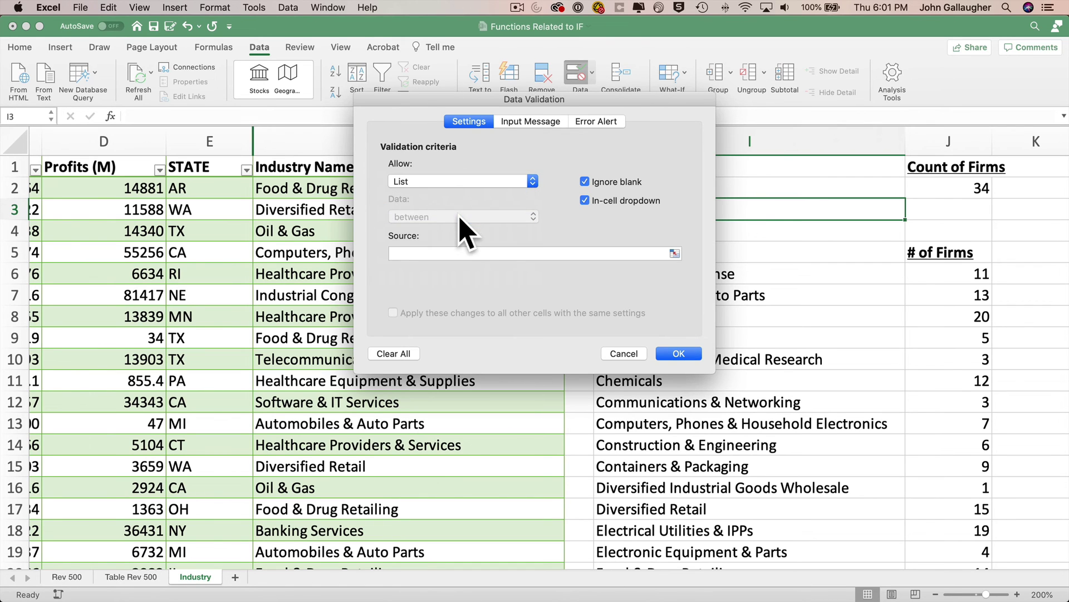
{"action": "left_click", "coordinate": [447, 252]}
{"action": "left_click_drag", "start_coordinate": [617, 107], "coordinate": [403, 184]}
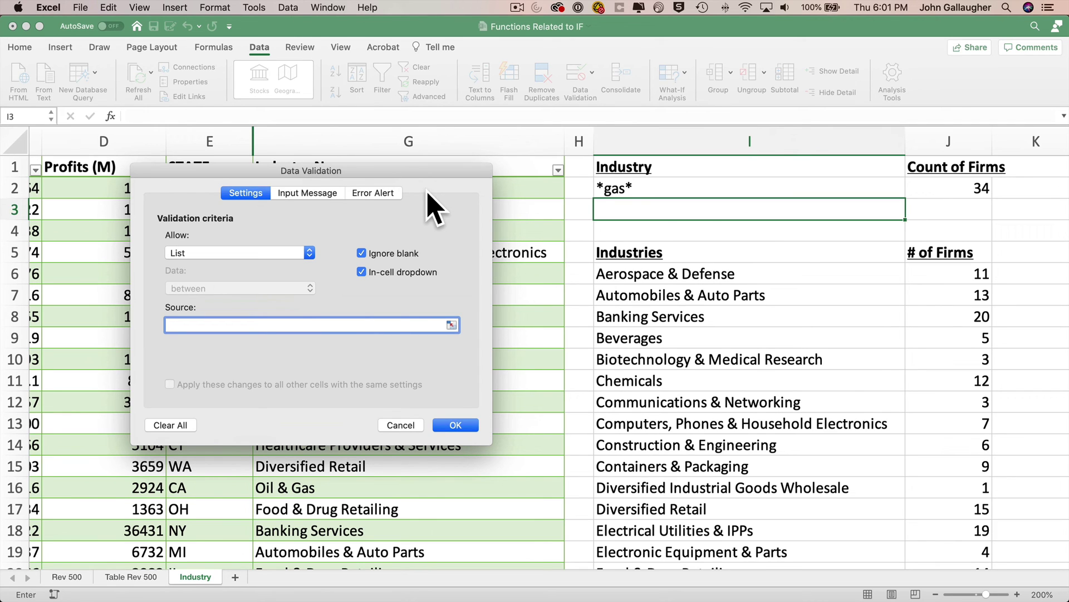
{"action": "left_click", "coordinate": [673, 276]}
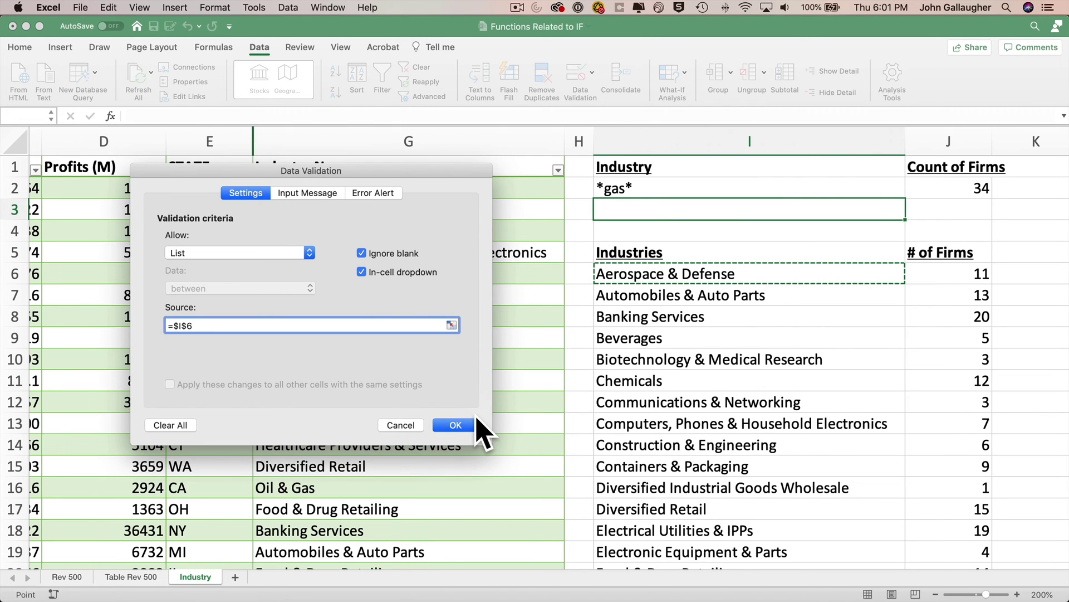
{"action": "left_click", "coordinate": [463, 425]}
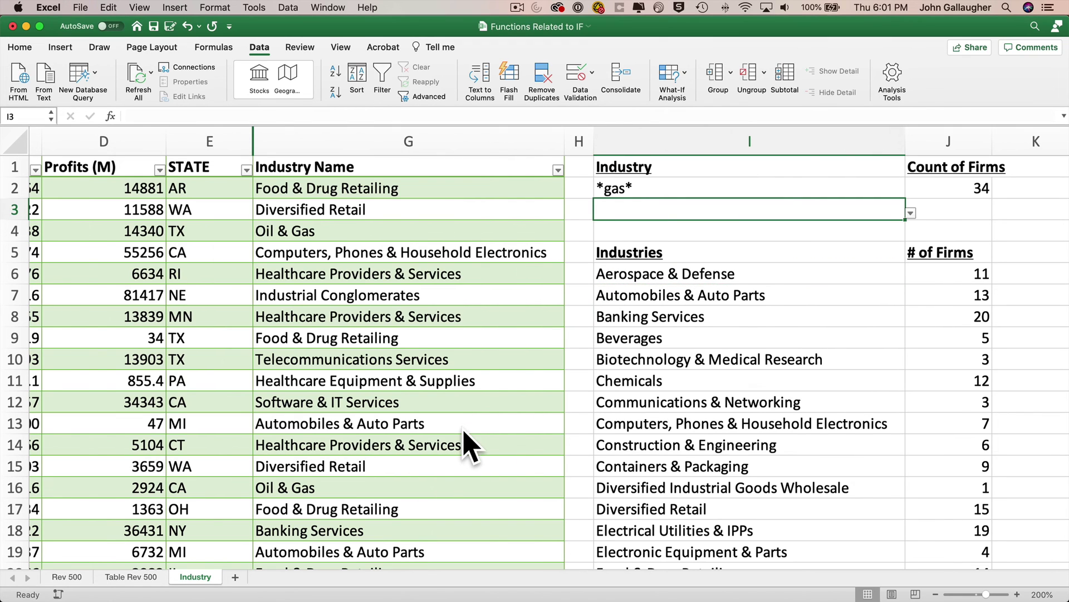
{"action": "left_click", "coordinate": [911, 212]}
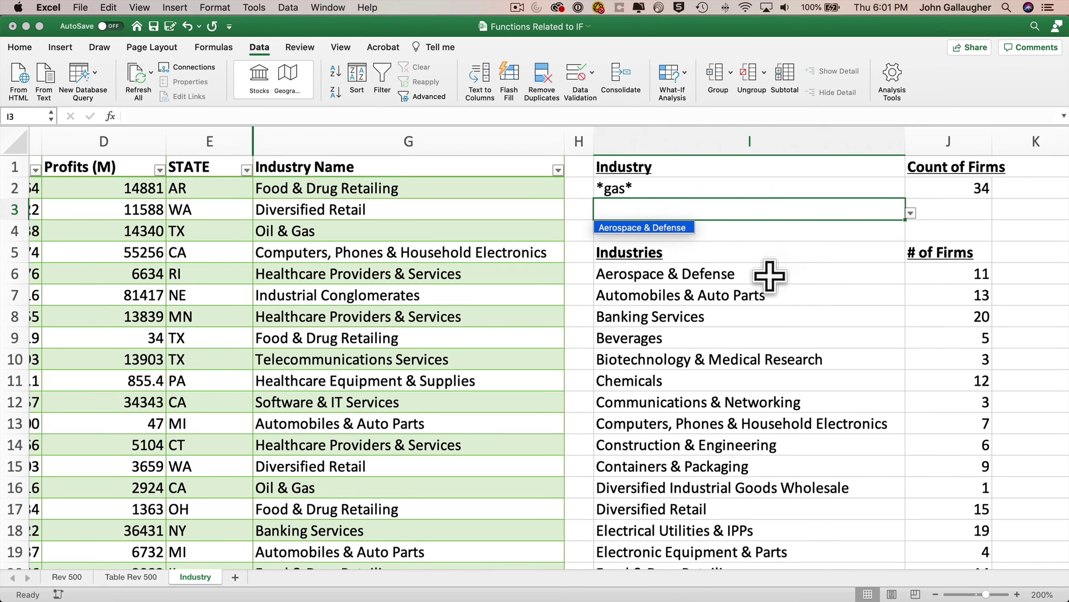
{"action": "left_click", "coordinate": [714, 213]}
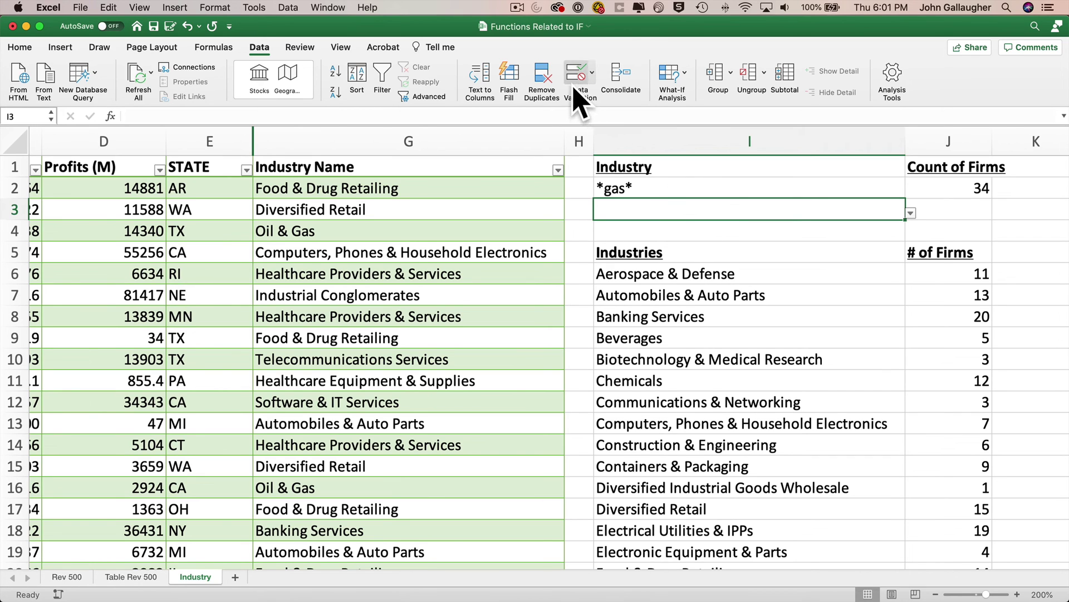
- Change I3's validation source to the spill reference =$I$6# and check the dropdown lists every industry
{"action": "left_click", "coordinate": [577, 84]}
{"action": "left_click", "coordinate": [461, 252]}
{"action": "type", "text": "#"}
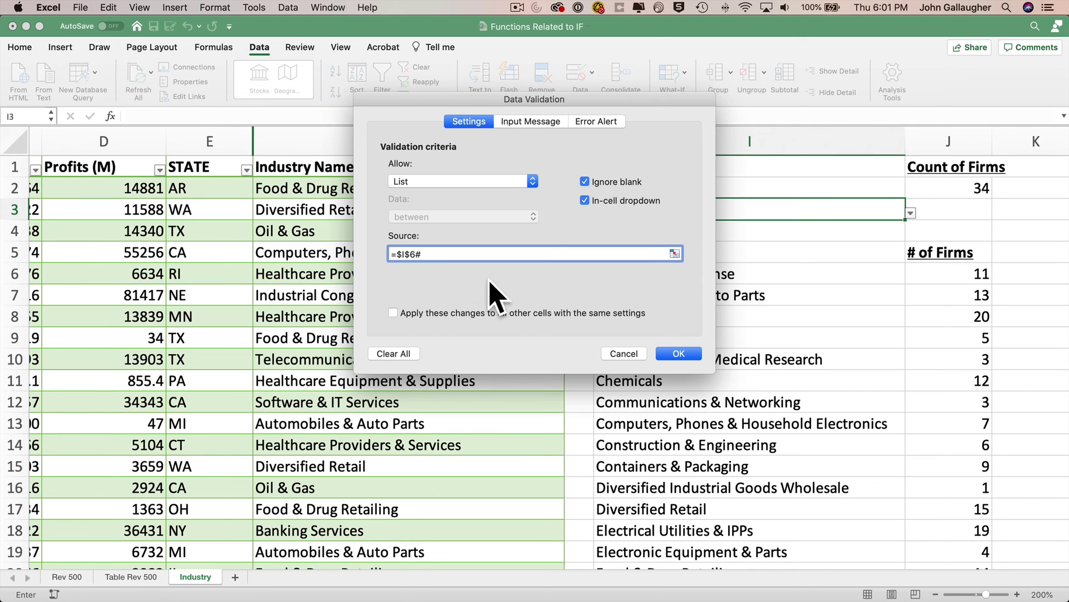
{"action": "left_click", "coordinate": [680, 354]}
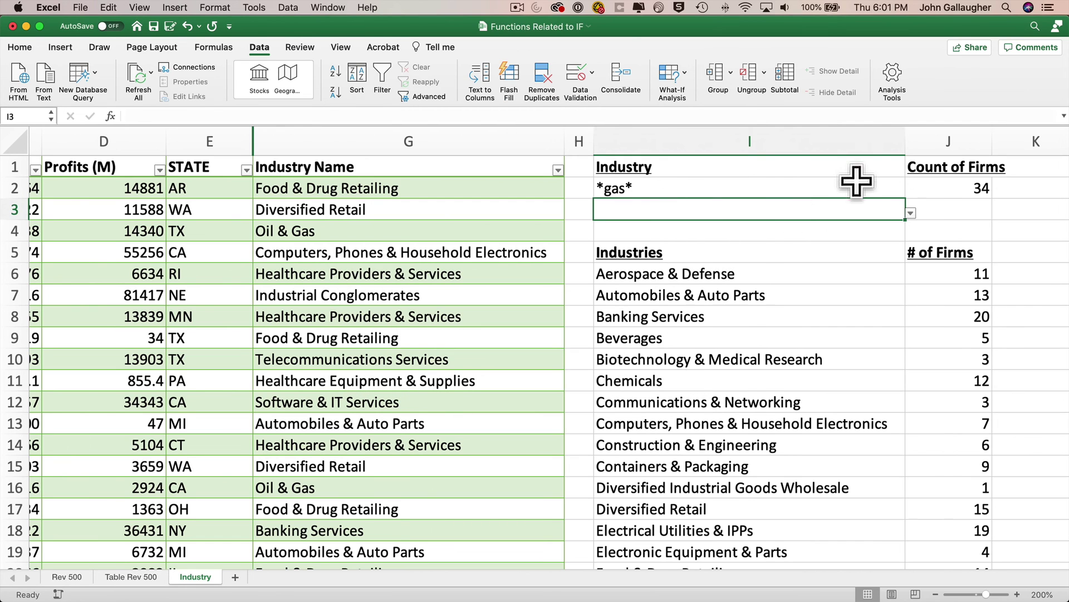
{"action": "left_click", "coordinate": [910, 213]}
{"action": "scroll", "coordinate": [764, 334], "scroll_direction": "down", "scroll_amount": 10}
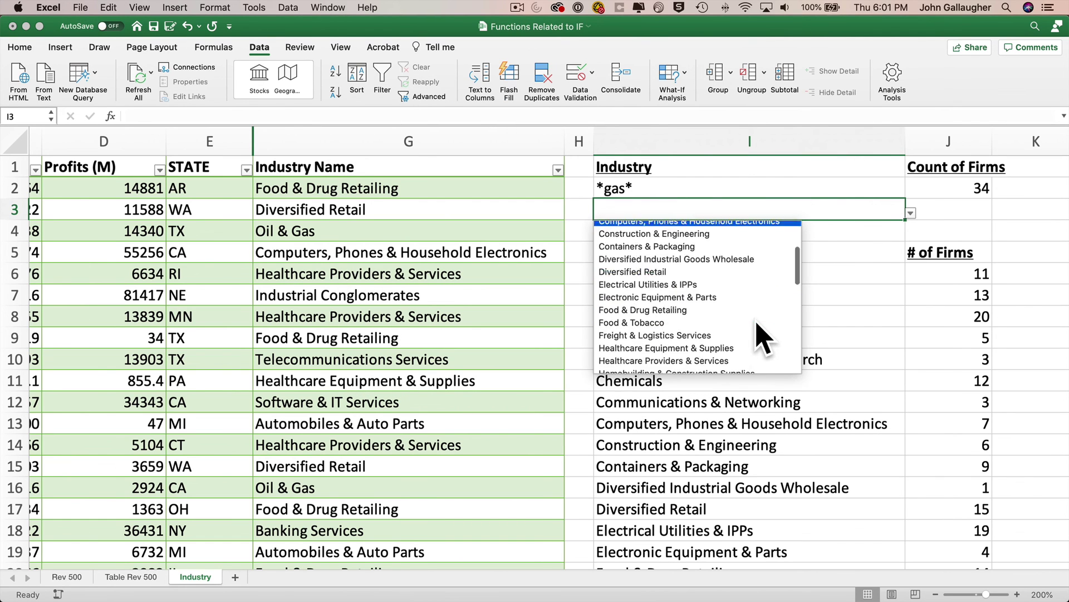
{"action": "scroll", "coordinate": [763, 329], "scroll_direction": "up", "scroll_amount": 10}
- Copy J2's COUNTIF formula into J3 so it counts firms for I3's choice
{"action": "left_click", "coordinate": [968, 222]}
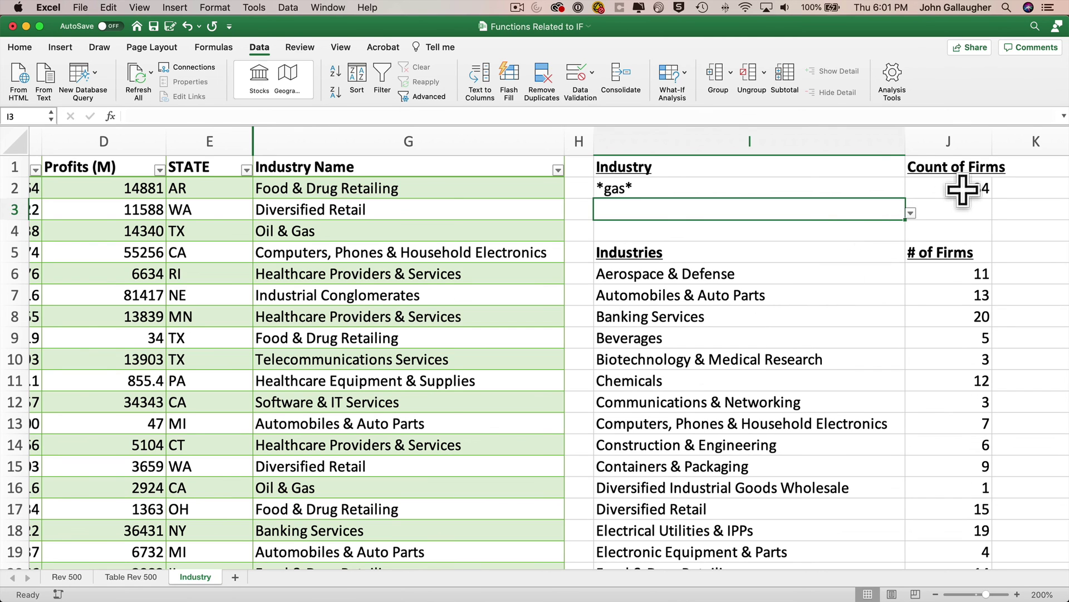
{"action": "left_click", "coordinate": [969, 189]}
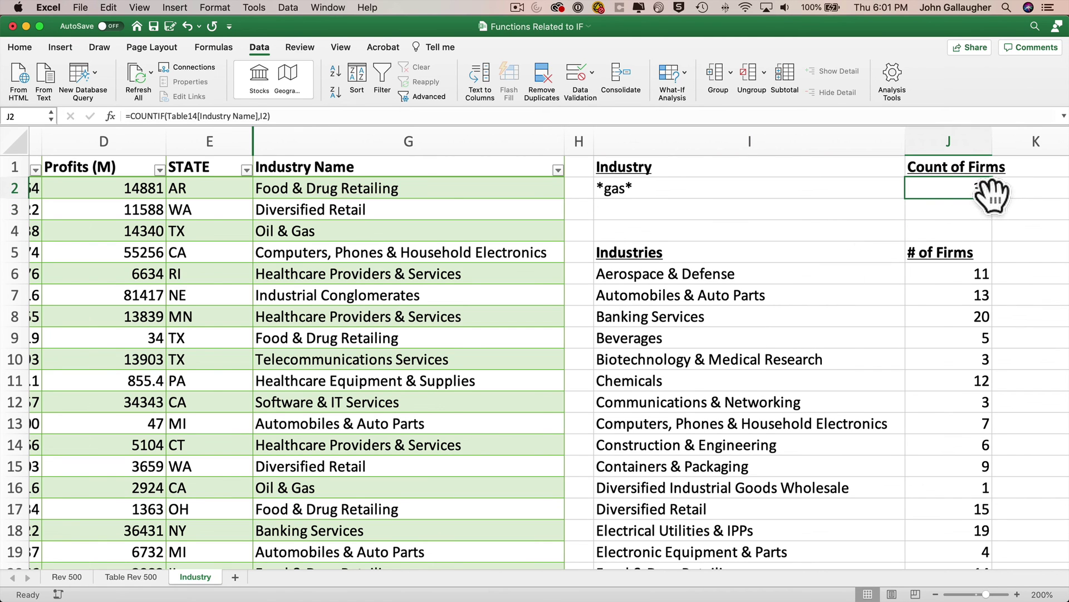
{"action": "key", "text": "super+c"}
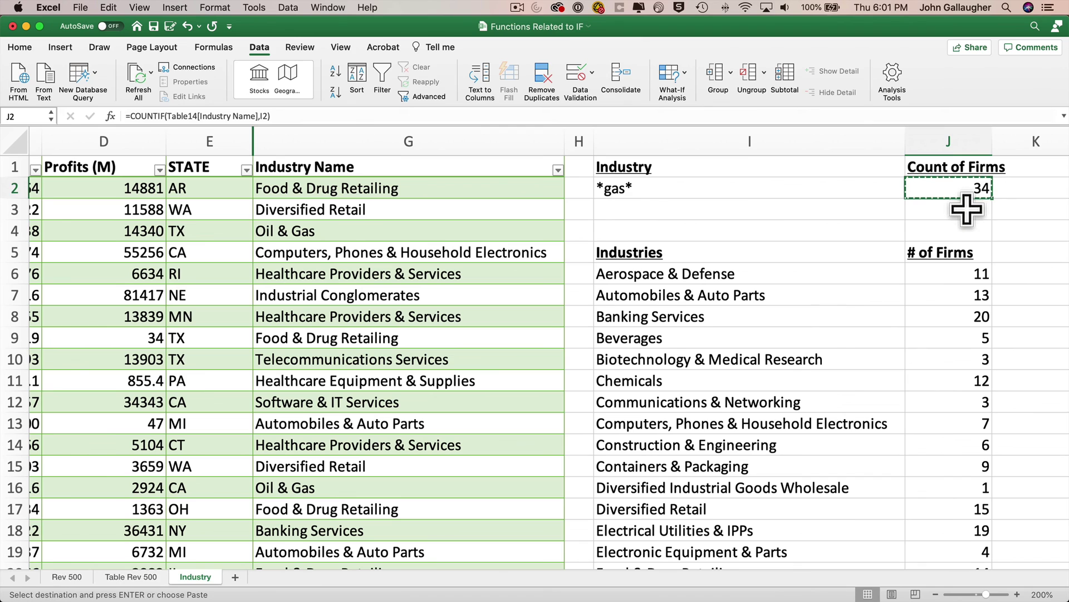
{"action": "left_click", "coordinate": [969, 211]}
{"action": "key", "text": "super+v"}
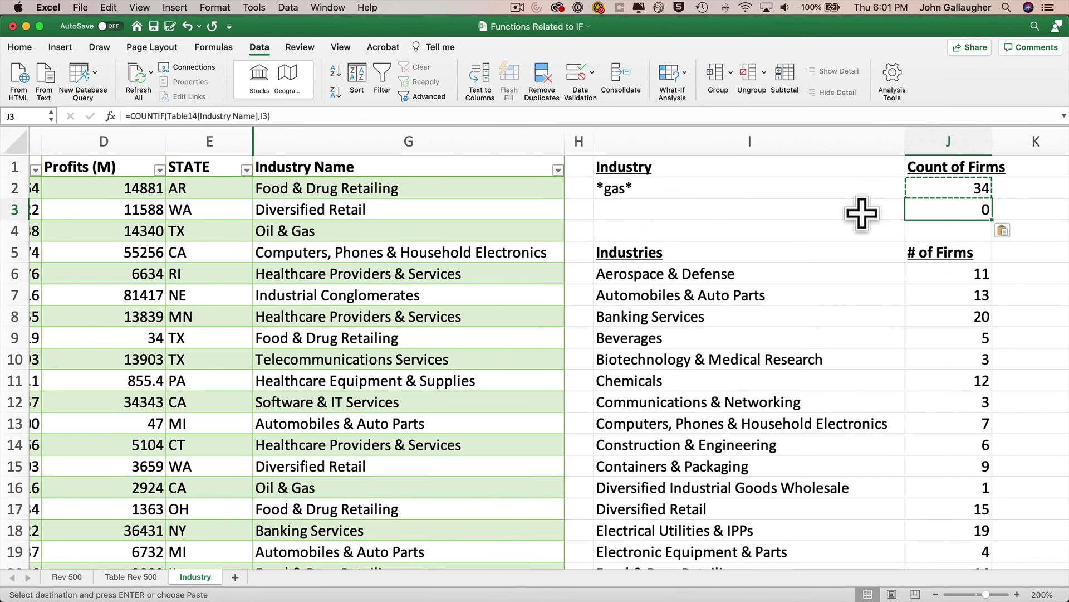
- Pick Beverages from I3's dropdown, giving a J3 count of 5
{"action": "left_click", "coordinate": [862, 214]}
{"action": "left_click", "coordinate": [912, 213]}
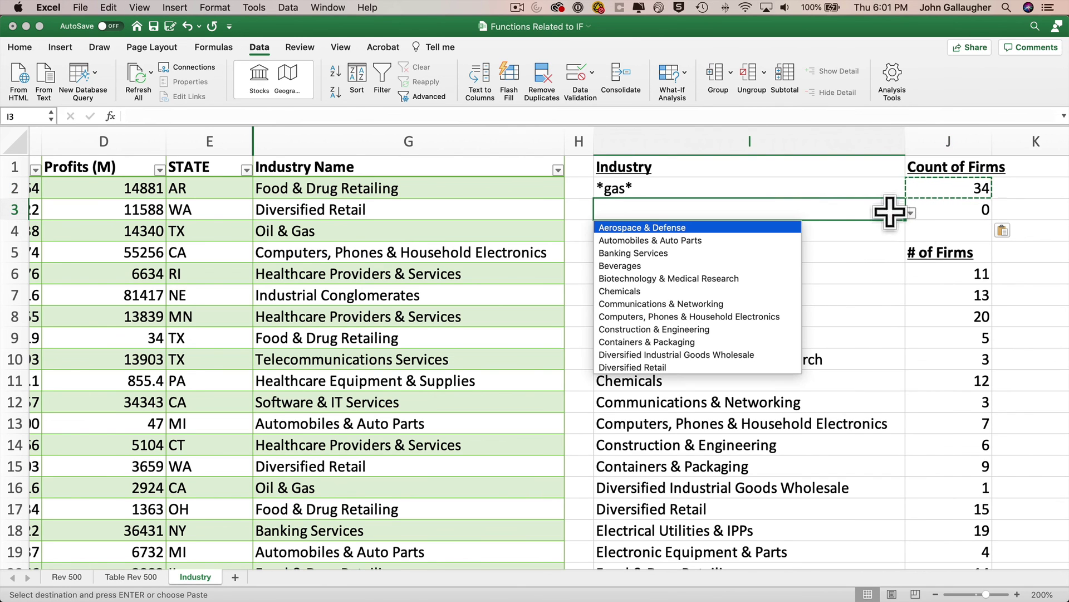
{"action": "left_click", "coordinate": [757, 267]}
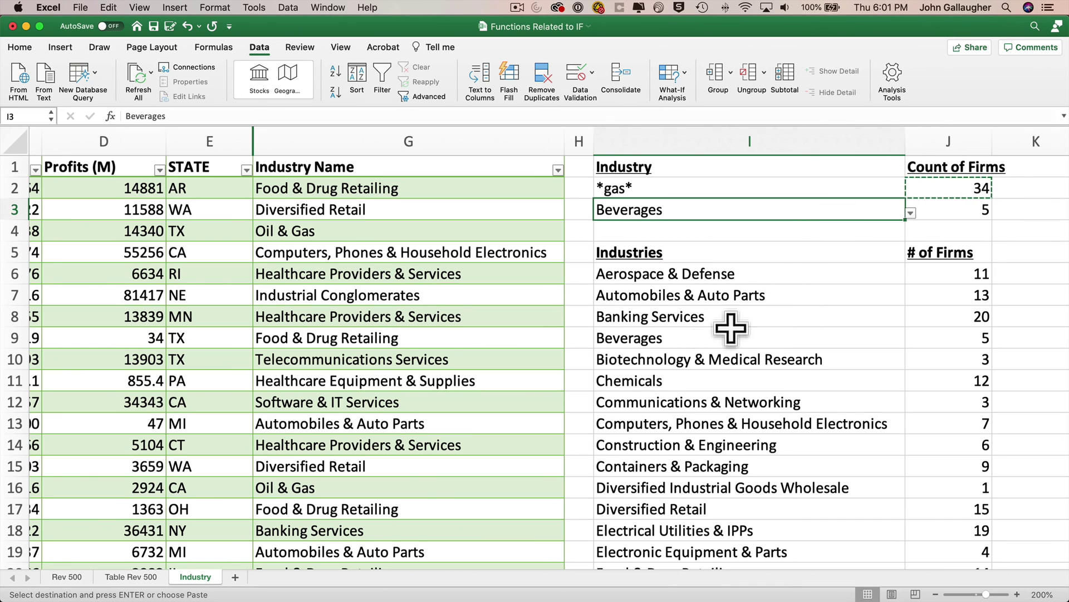